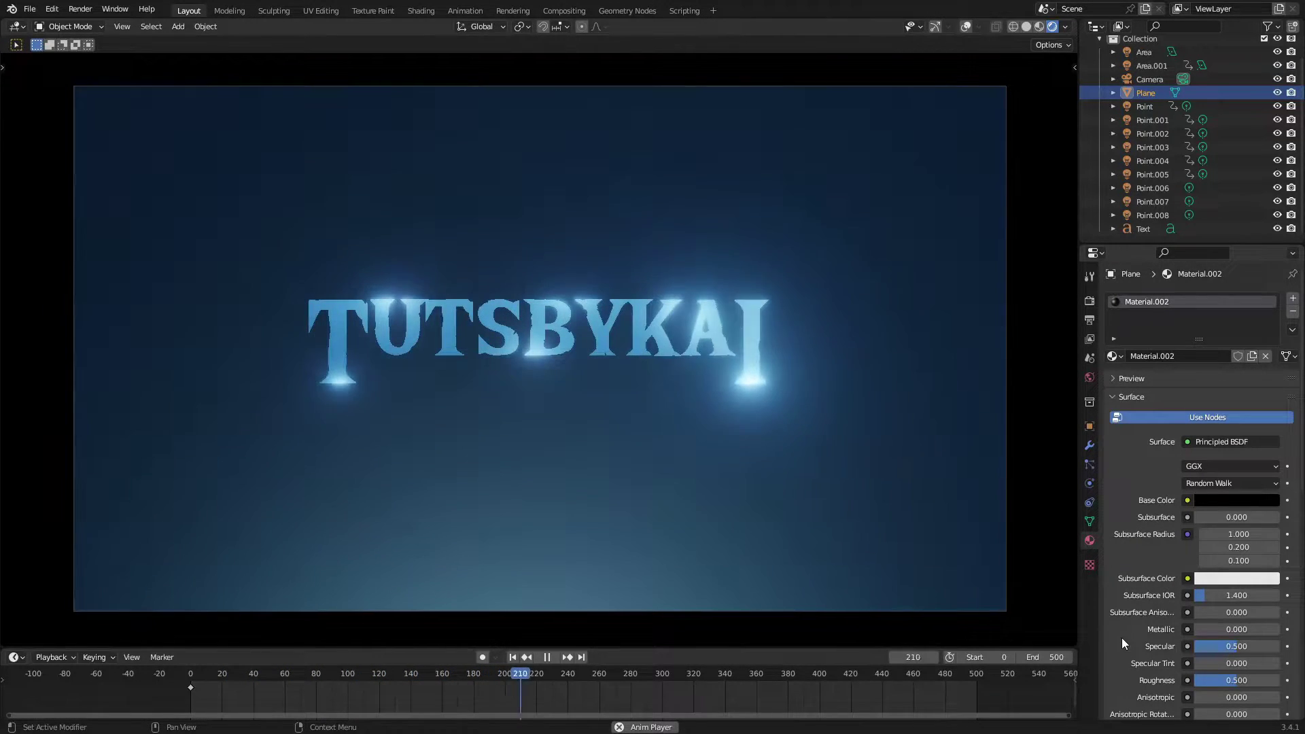
Show the viewport overlays and orbit around the glowing text and its backdrop plane
{"action": "scroll", "coordinate": [725, 388], "scroll_direction": "down", "scroll_amount": 1}
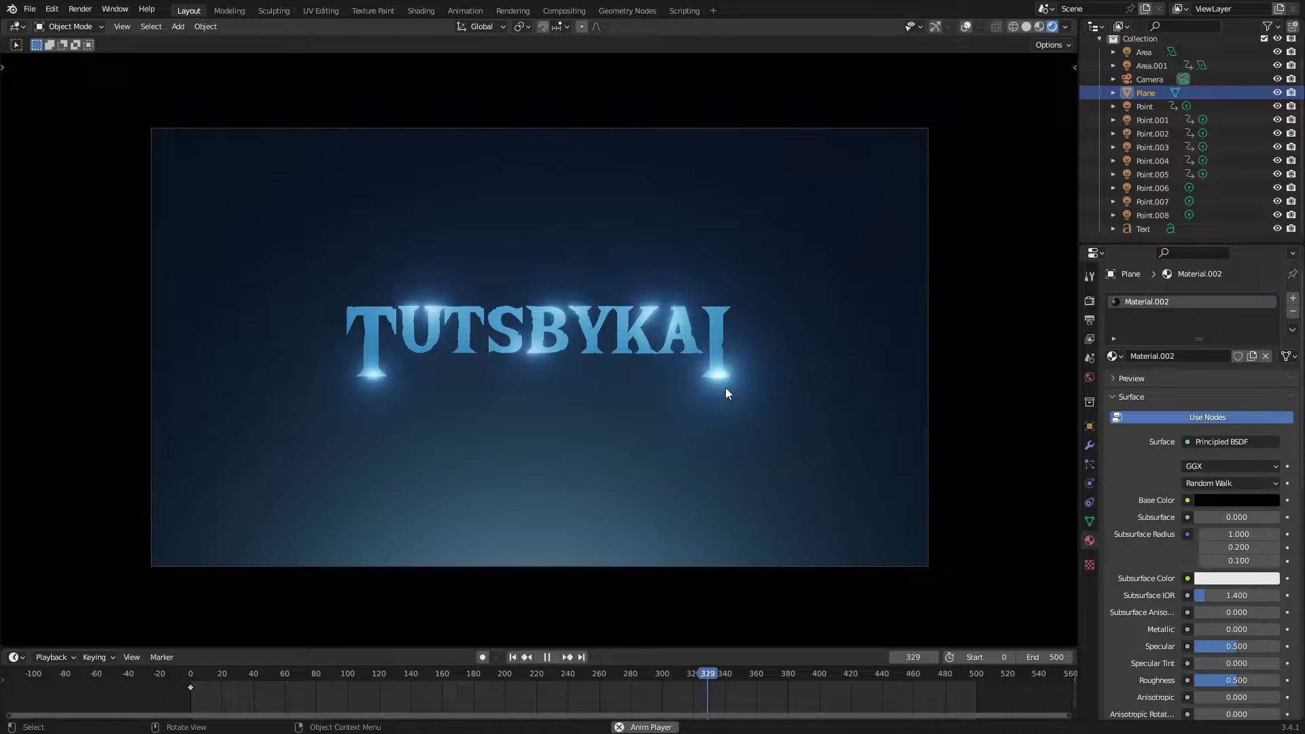
{"action": "middle_click_drag", "start_coordinate": [725, 389], "coordinate": [821, 410]}
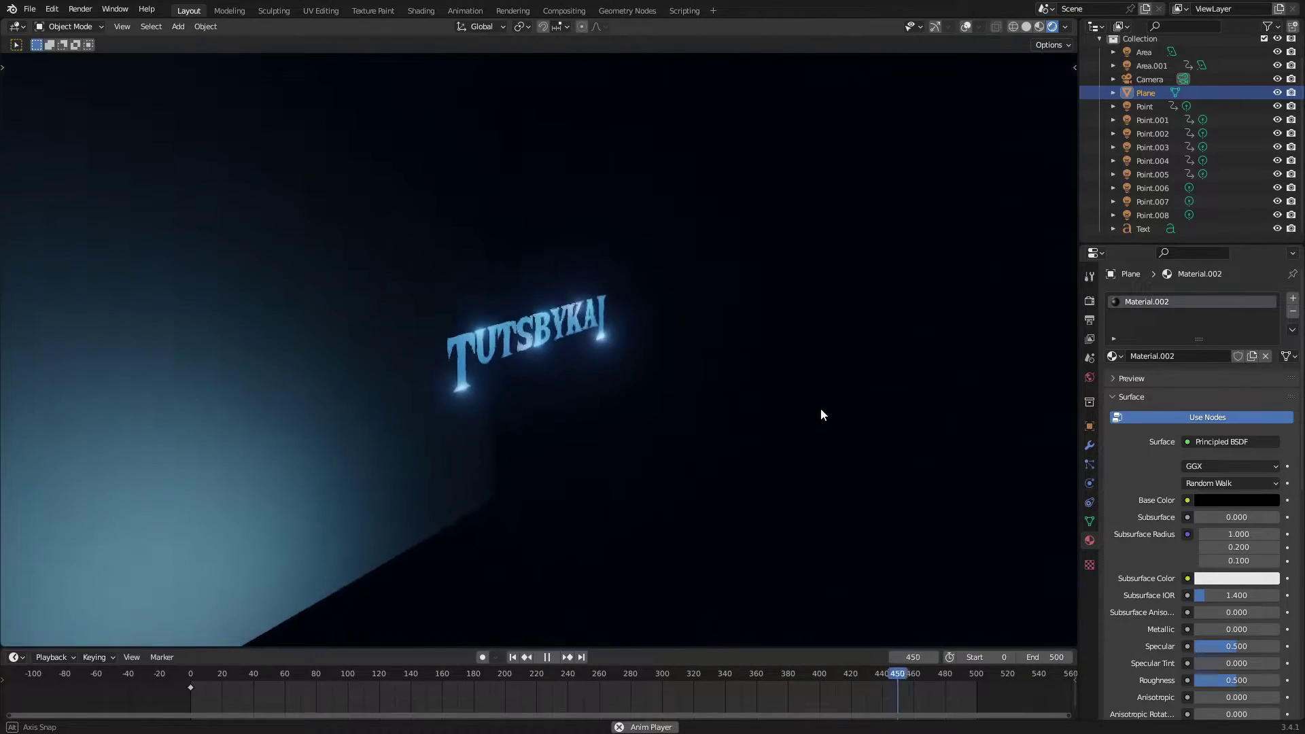
{"action": "left_click", "coordinate": [966, 27]}
{"action": "middle_click_drag", "start_coordinate": [874, 128], "coordinate": [710, 162]}
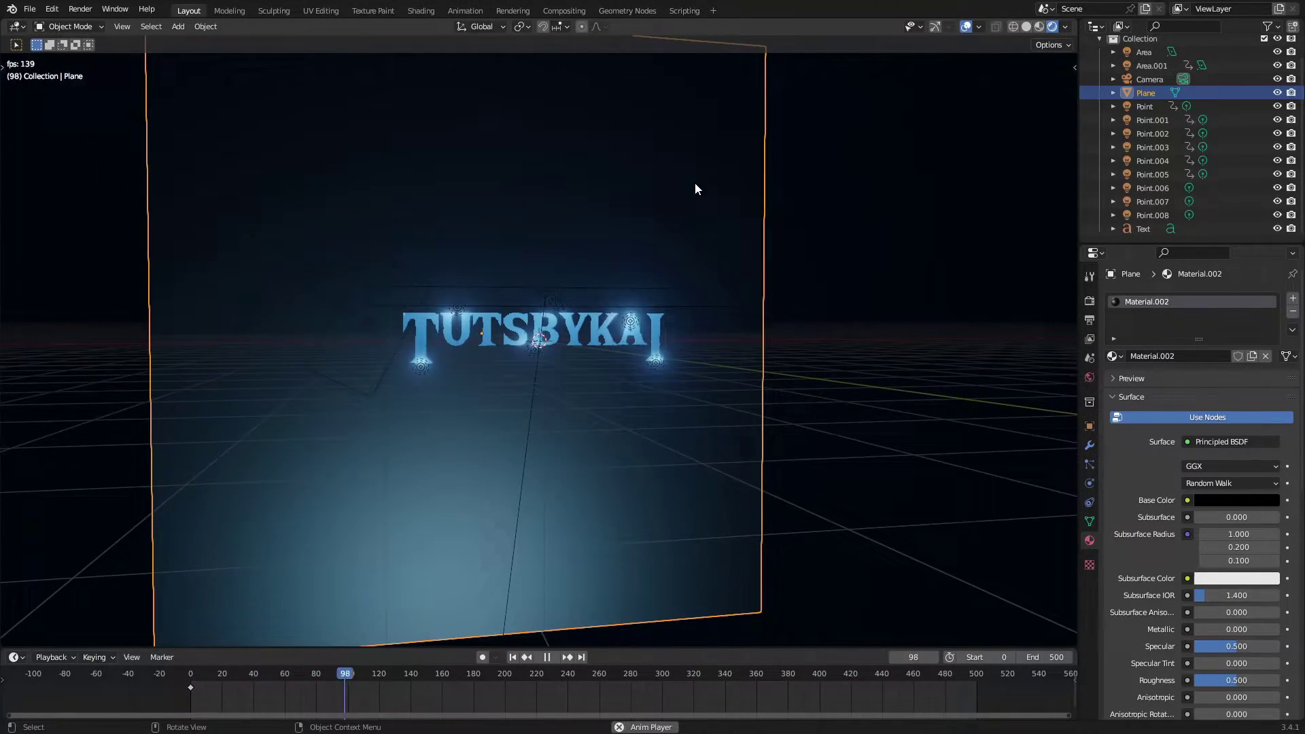
In the camera view, select the small point light below the letter B and stop the animation playback
{"action": "key", "text": "KP_0"}
{"action": "key", "text": "KP_0"}
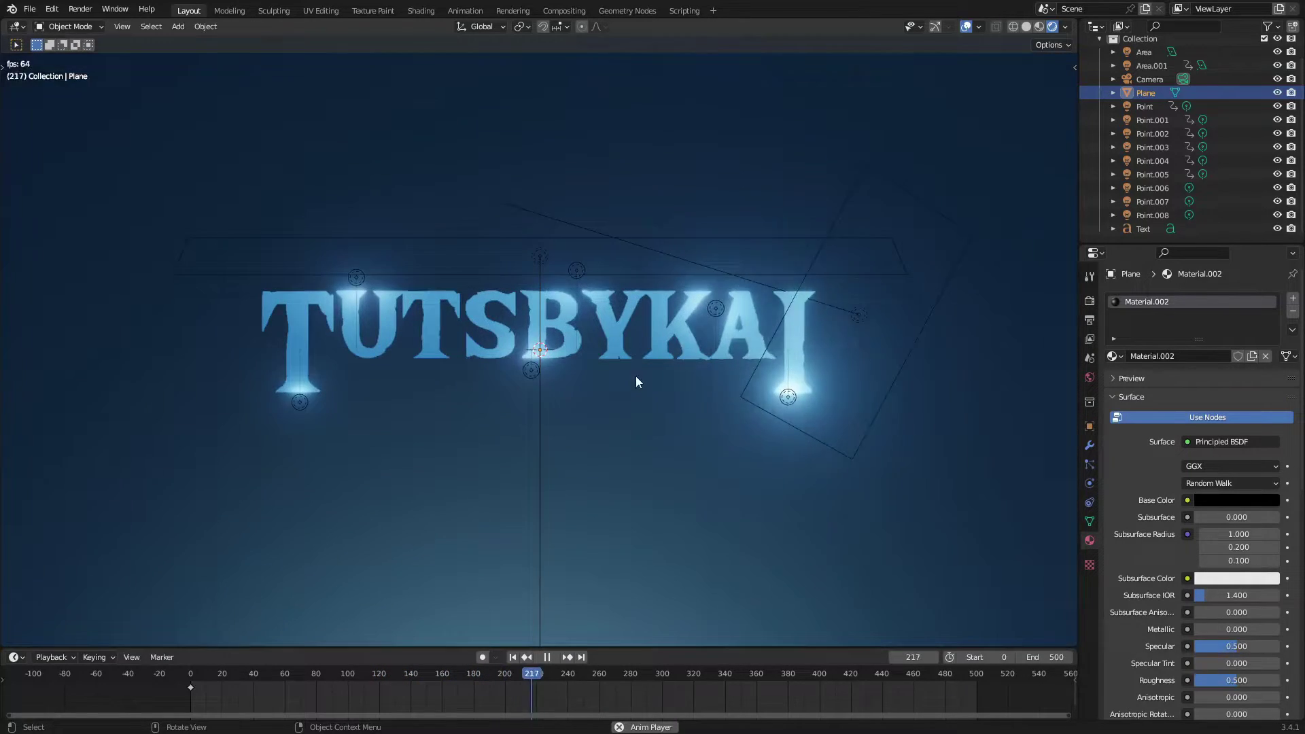
{"action": "left_click", "coordinate": [526, 370]}
{"action": "key", "text": "space"}
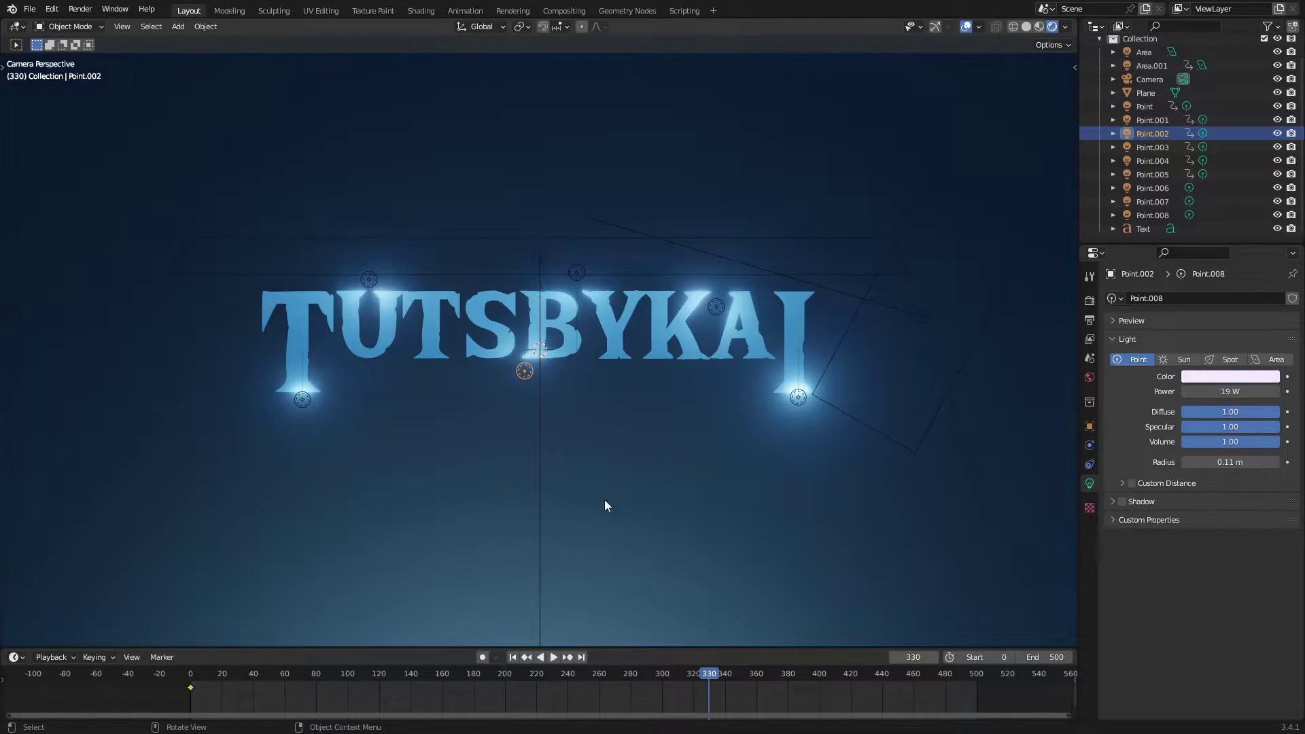
Select the large point light in front of the backdrop plane and examine its power setting
{"action": "middle_click_drag", "start_coordinate": [605, 500], "coordinate": [703, 438]}
{"action": "left_click", "coordinate": [724, 240]}
{"action": "middle_click_drag", "start_coordinate": [724, 242], "coordinate": [590, 446]}
{"action": "left_click", "coordinate": [589, 415]}
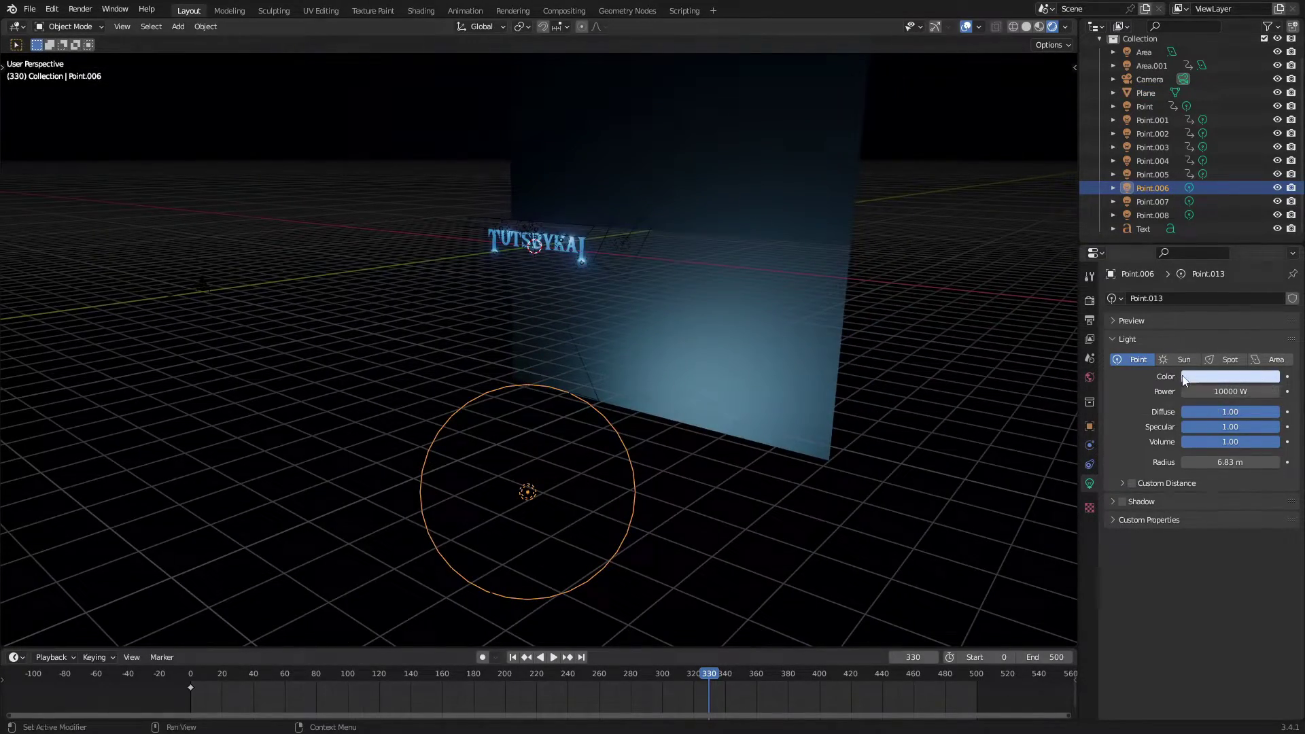
{"action": "left_click", "coordinate": [1225, 393]}
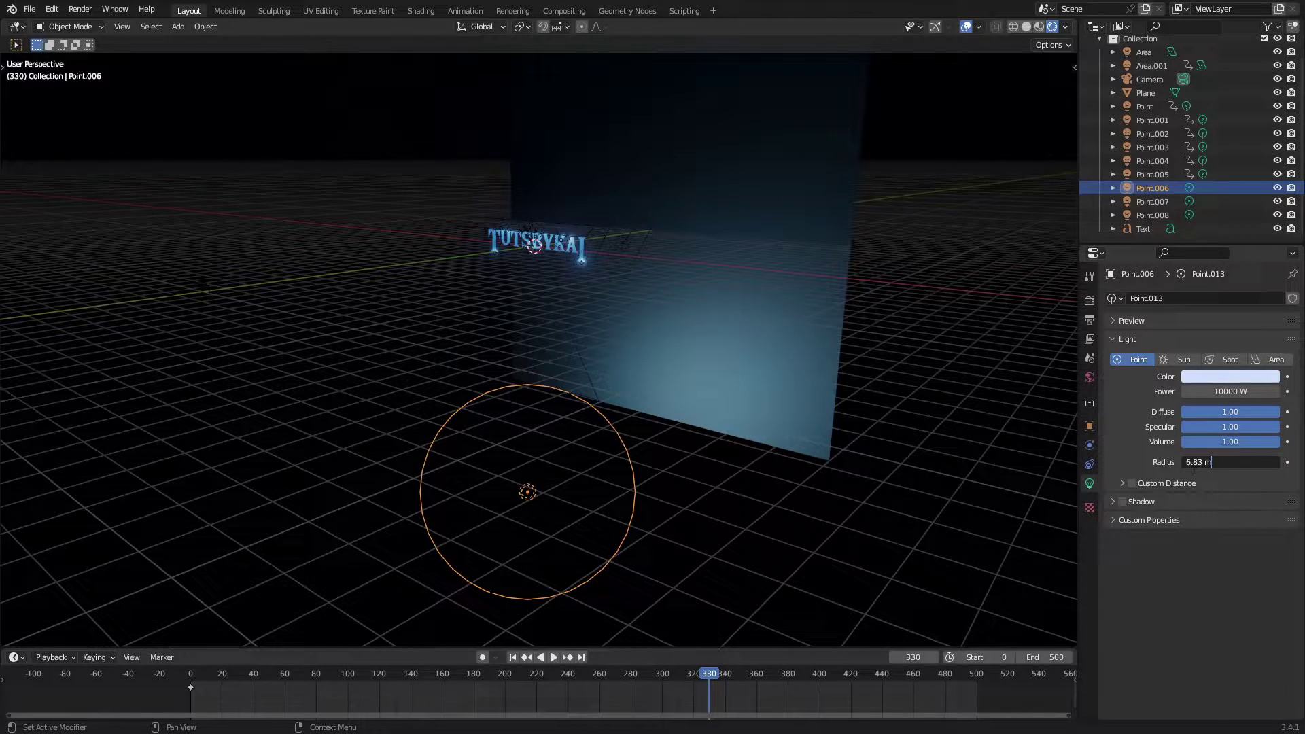
Try different radius values on the large point light and undo each change
{"action": "left_click", "coordinate": [1132, 459]}
{"action": "left_click_drag", "start_coordinate": [1224, 462], "coordinate": [1278, 462]}
{"action": "key", "text": "ctrl+z"}
{"action": "scroll", "coordinate": [682, 394], "scroll_direction": "up", "scroll_amount": 3}
{"action": "middle_click_drag", "start_coordinate": [720, 402], "coordinate": [734, 407]}
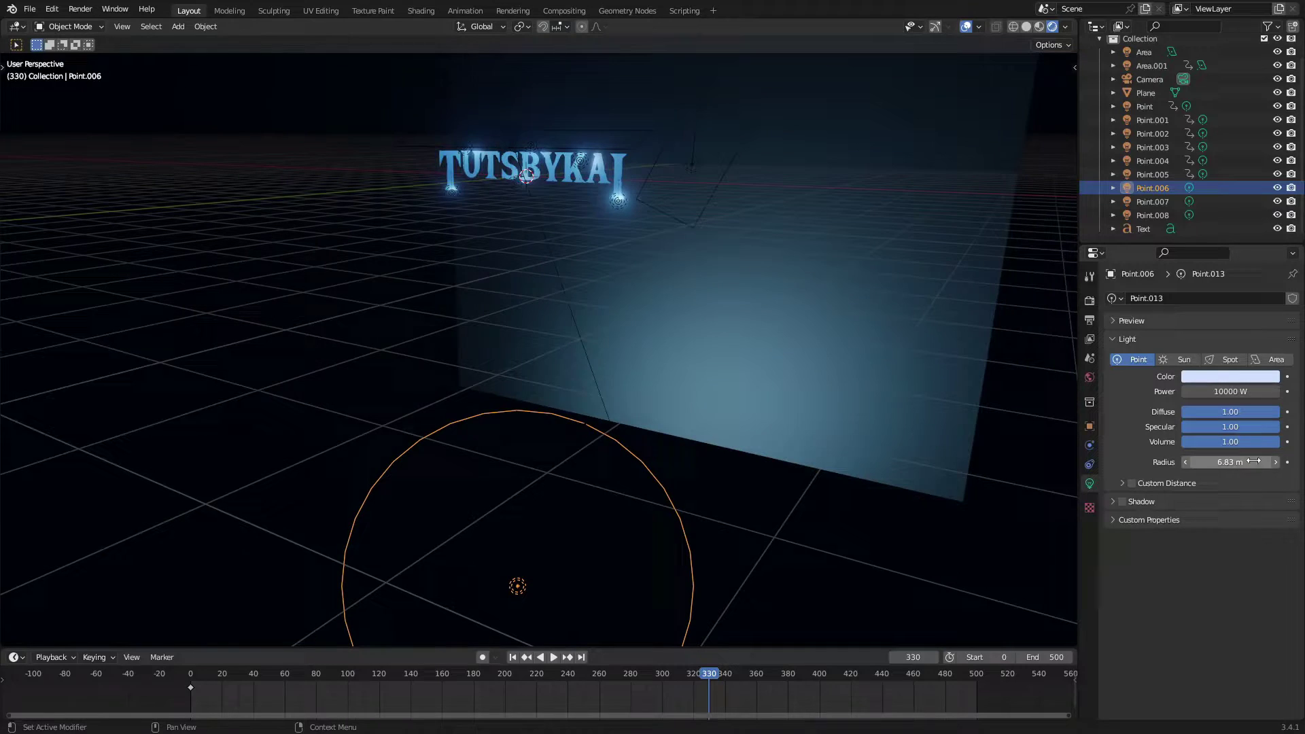
{"action": "left_click_drag", "start_coordinate": [1251, 462], "coordinate": [1183, 463]}
{"action": "middle_click_drag", "start_coordinate": [754, 394], "coordinate": [798, 408]}
{"action": "key", "text": "ctrl+z"}
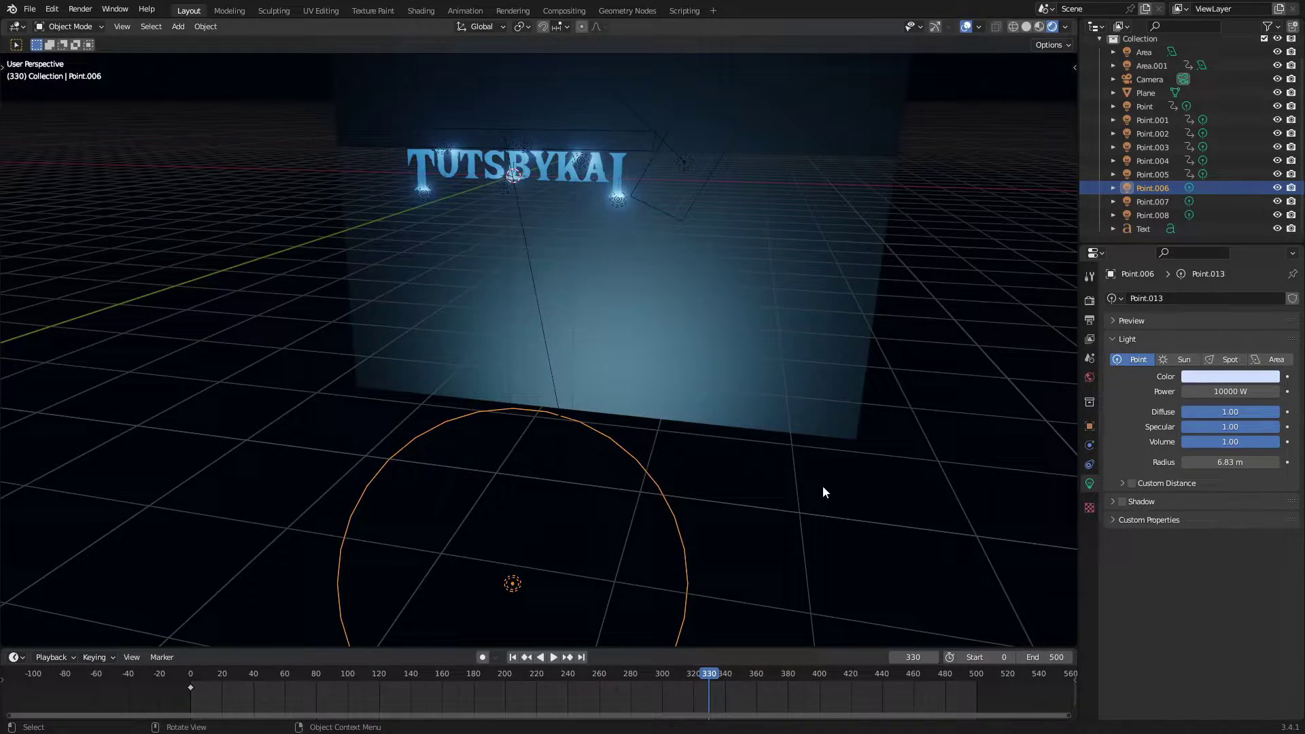
Set the large point light's power to 10000 W and check the scene through the camera
{"action": "middle_click_drag", "start_coordinate": [822, 485], "coordinate": [743, 460]}
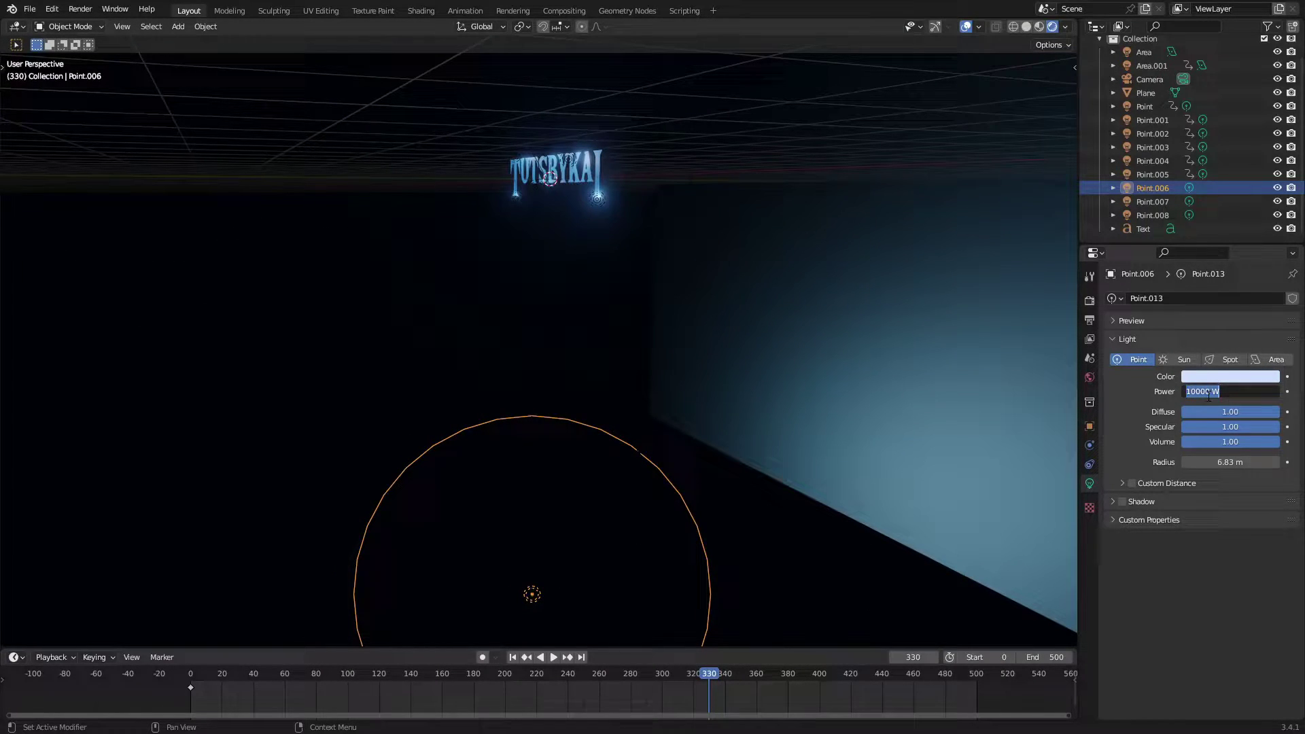
{"action": "type", "text": "00"}
{"action": "key", "text": "Return"}
{"action": "middle_click_drag", "start_coordinate": [986, 436], "coordinate": [748, 388]}
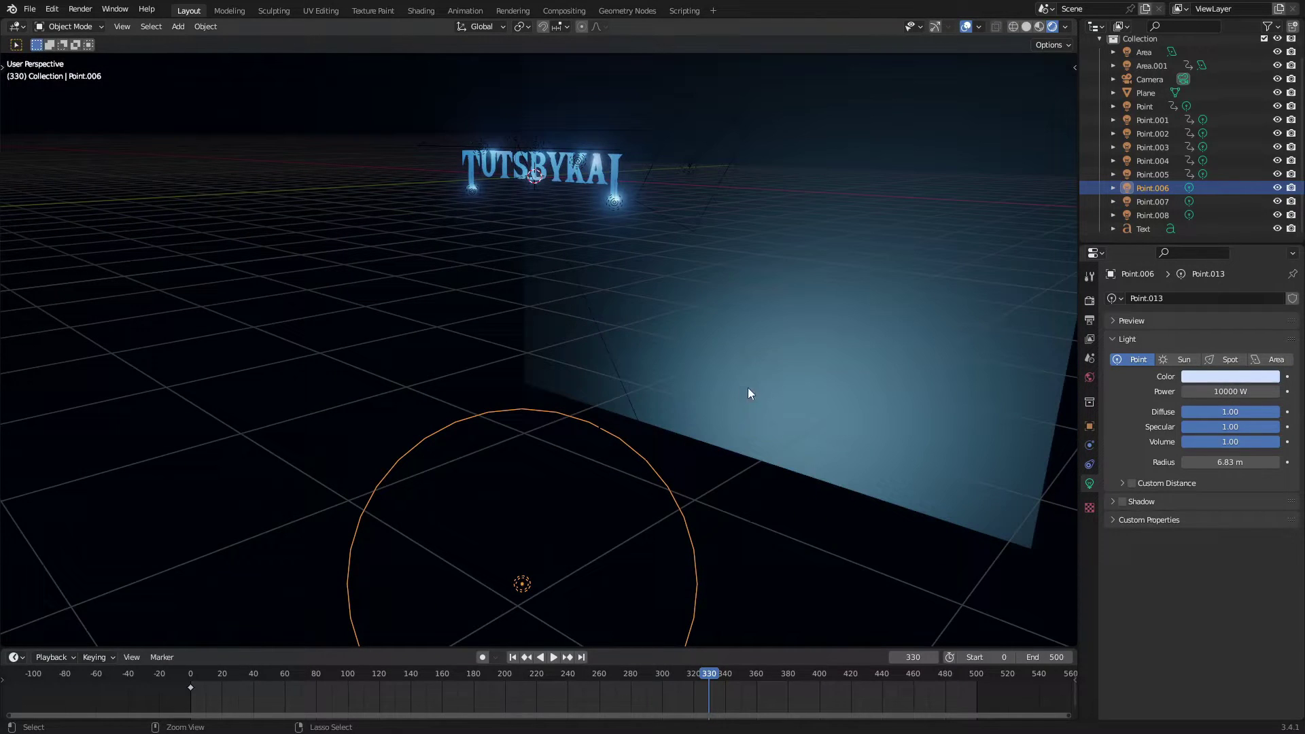
{"action": "key", "text": "KP_0"}
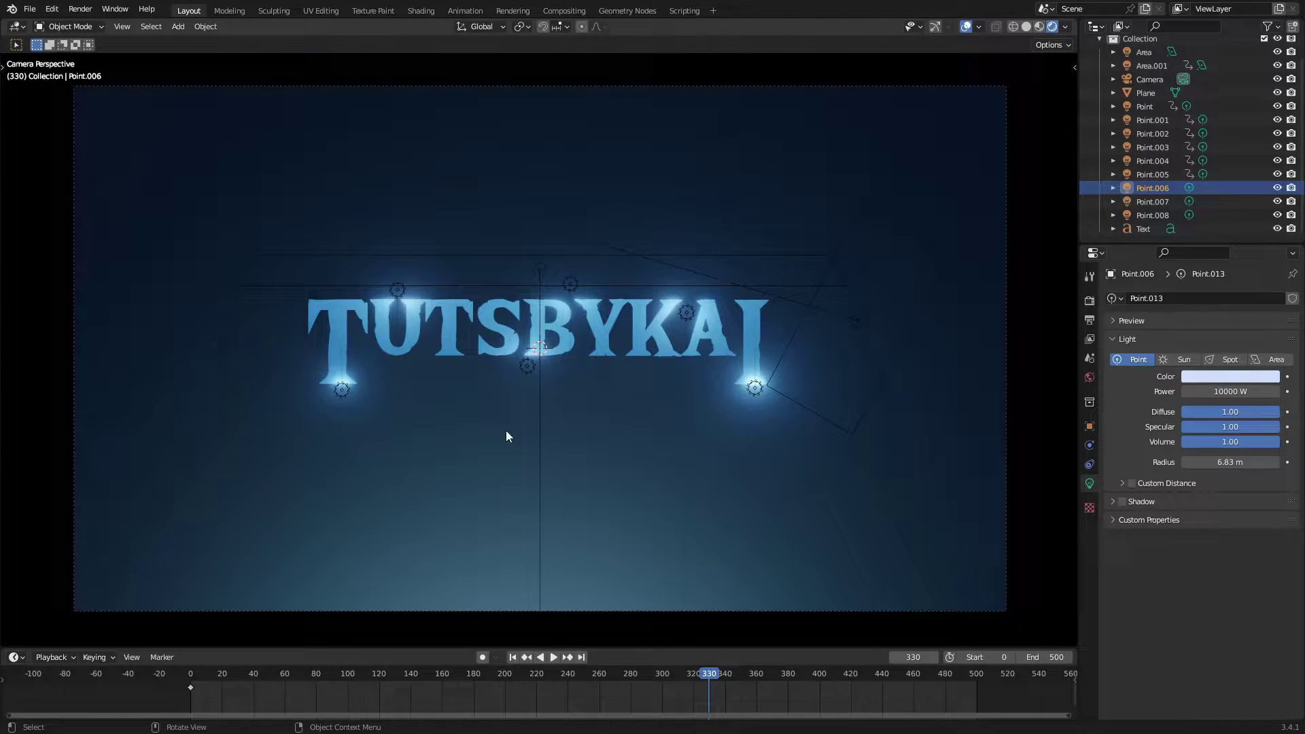
Hide the backdrop plane behind the text and return to the camera view
{"action": "key", "text": "KP_0"}
{"action": "left_click", "coordinate": [792, 455]}
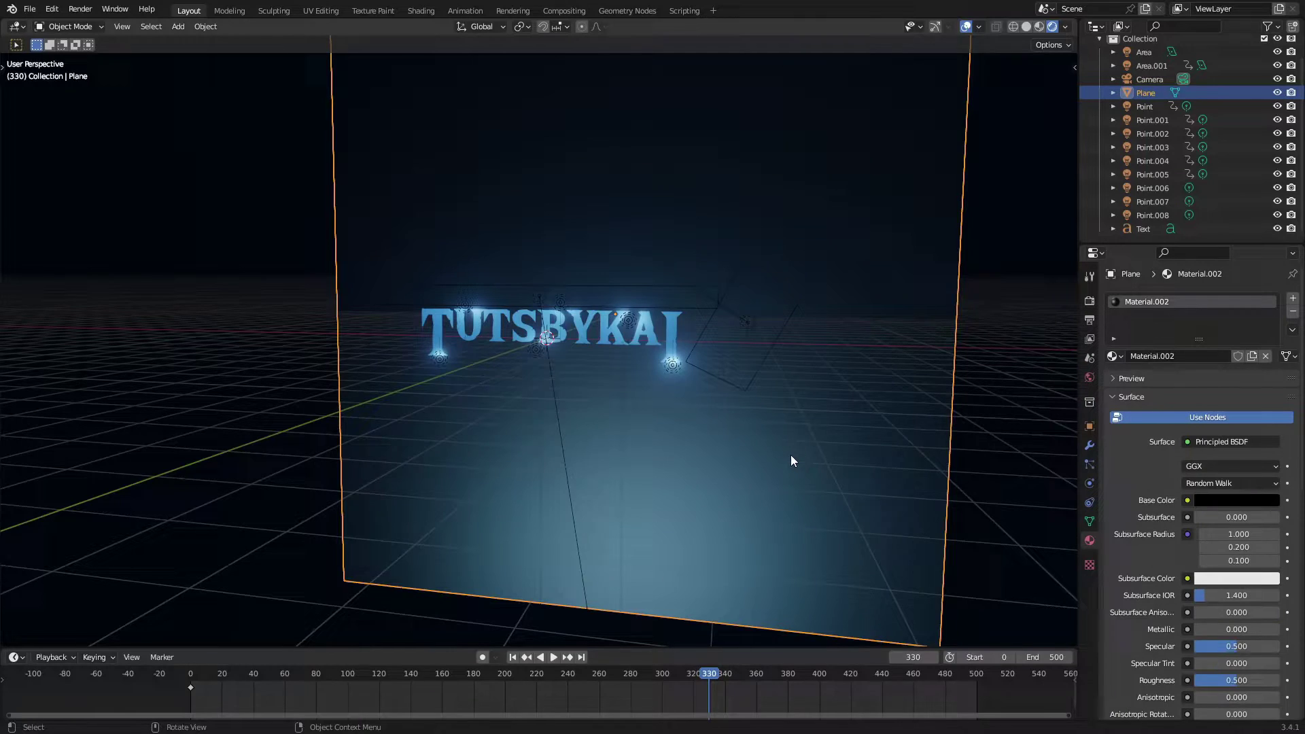
{"action": "key", "text": "h"}
{"action": "key", "text": "KP_0"}
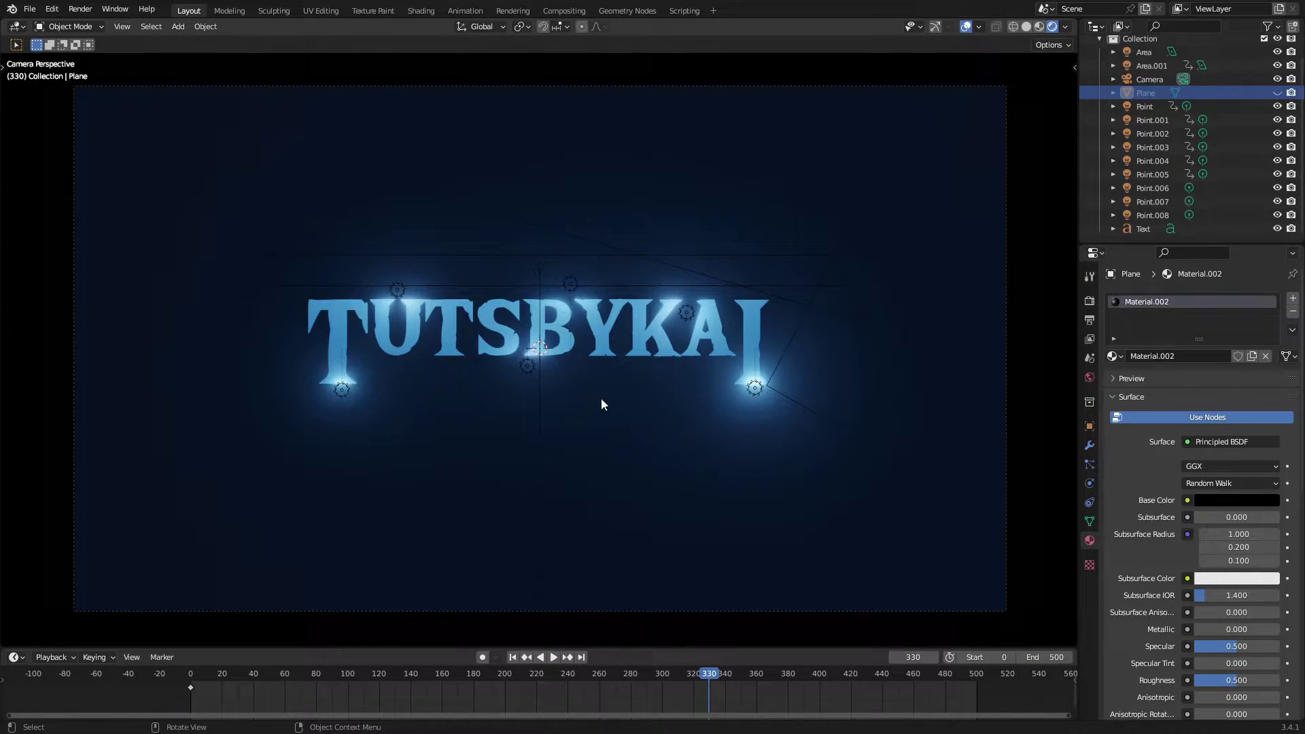
Select all six small point lights around the letters and try moving them together
{"action": "scroll", "coordinate": [601, 403], "scroll_direction": "up", "scroll_amount": 2}
{"action": "left_click", "coordinate": [524, 374]}
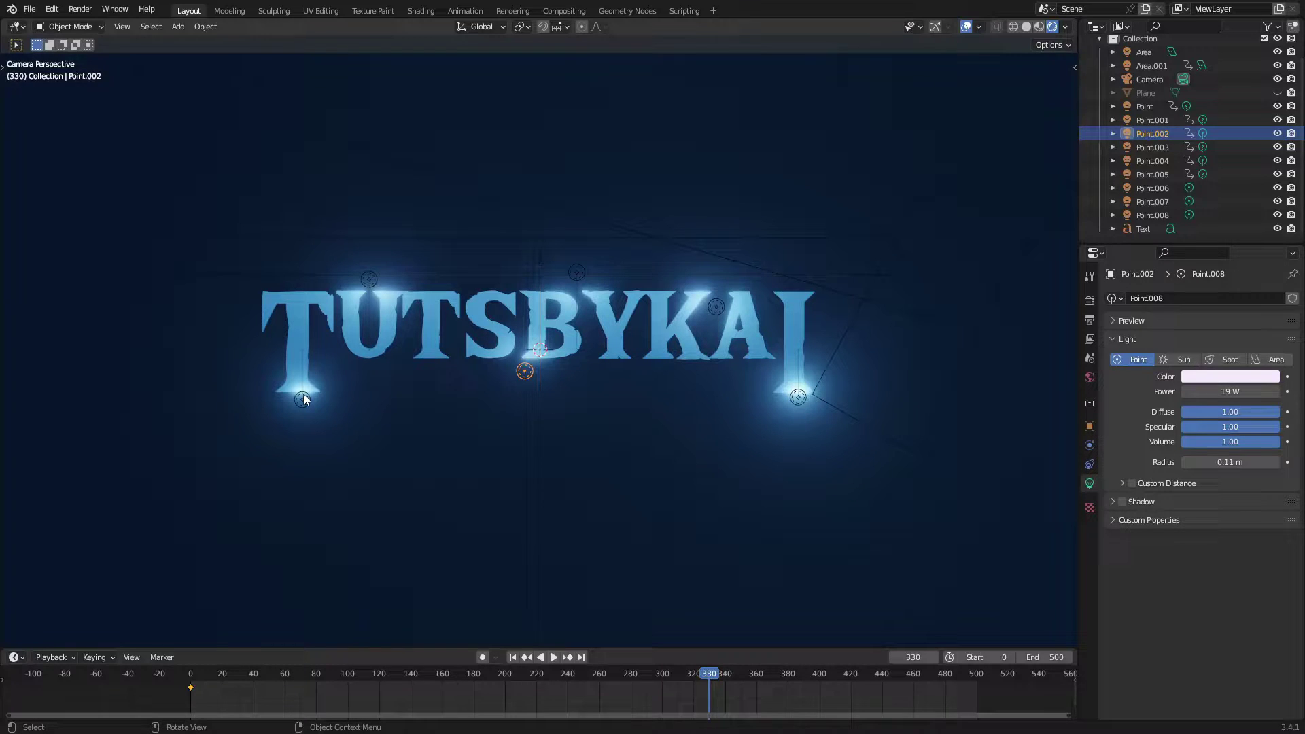
{"action": "left_click", "coordinate": [303, 399]}
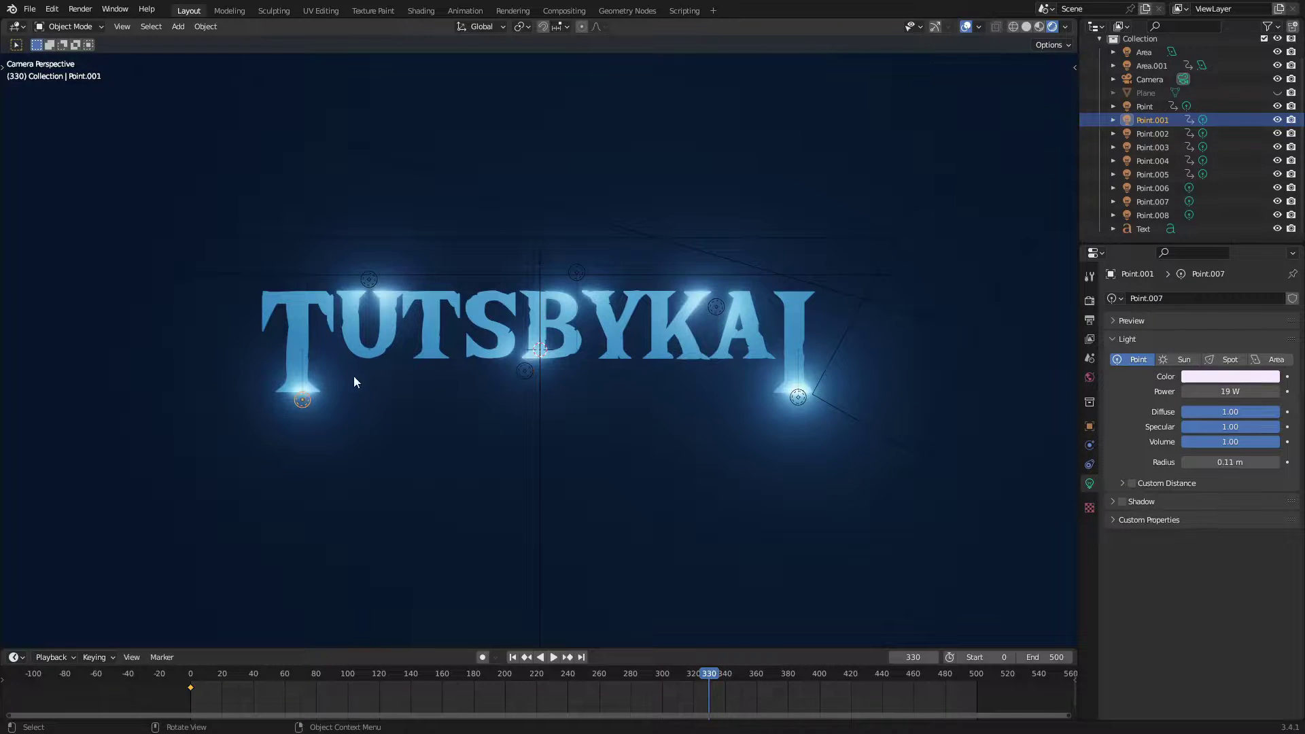
{"action": "left_click", "coordinate": [524, 372], "text": "shift"}
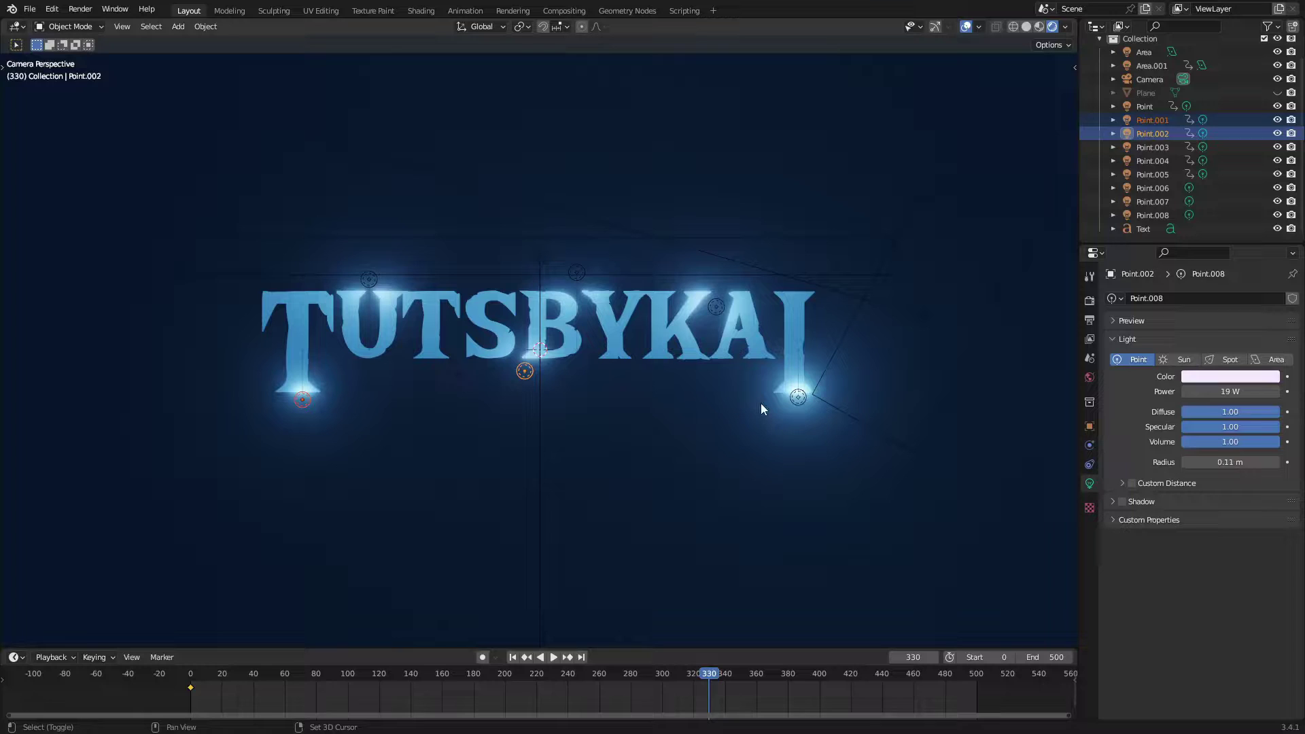
{"action": "left_click", "coordinate": [798, 397], "text": "shift"}
{"action": "left_click", "coordinate": [717, 307], "text": "shift"}
{"action": "left_click", "coordinate": [576, 274], "text": "shift"}
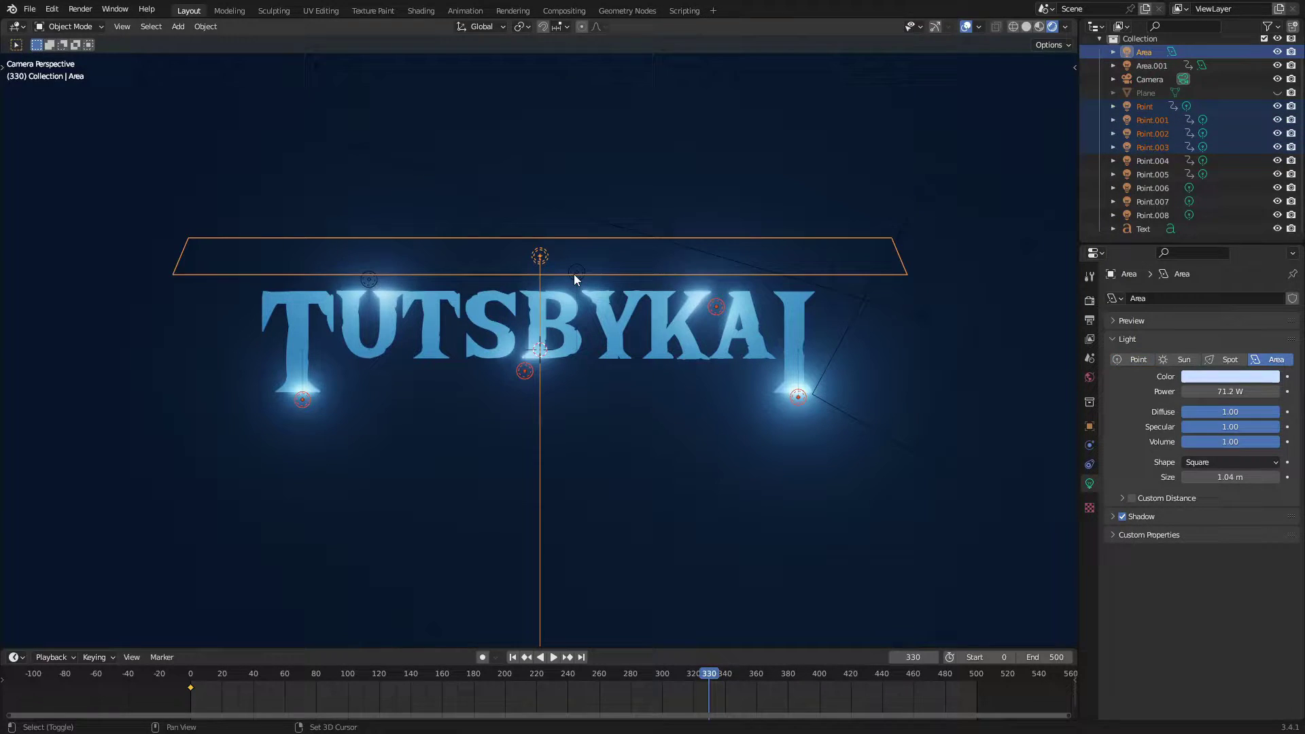
{"action": "left_click", "coordinate": [576, 275], "text": "shift"}
{"action": "left_click", "coordinate": [577, 272], "text": "shift"}
{"action": "left_click", "coordinate": [369, 280], "text": "shift"}
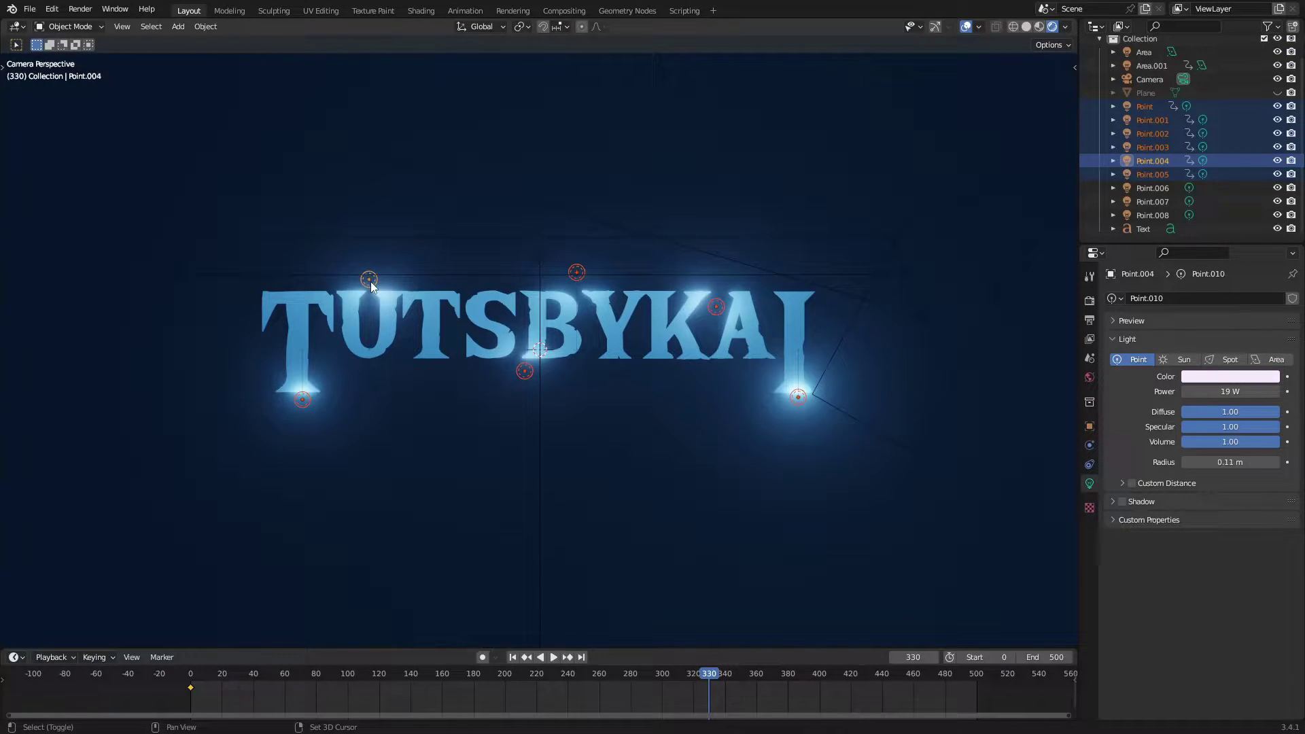
{"action": "key", "text": "g"}
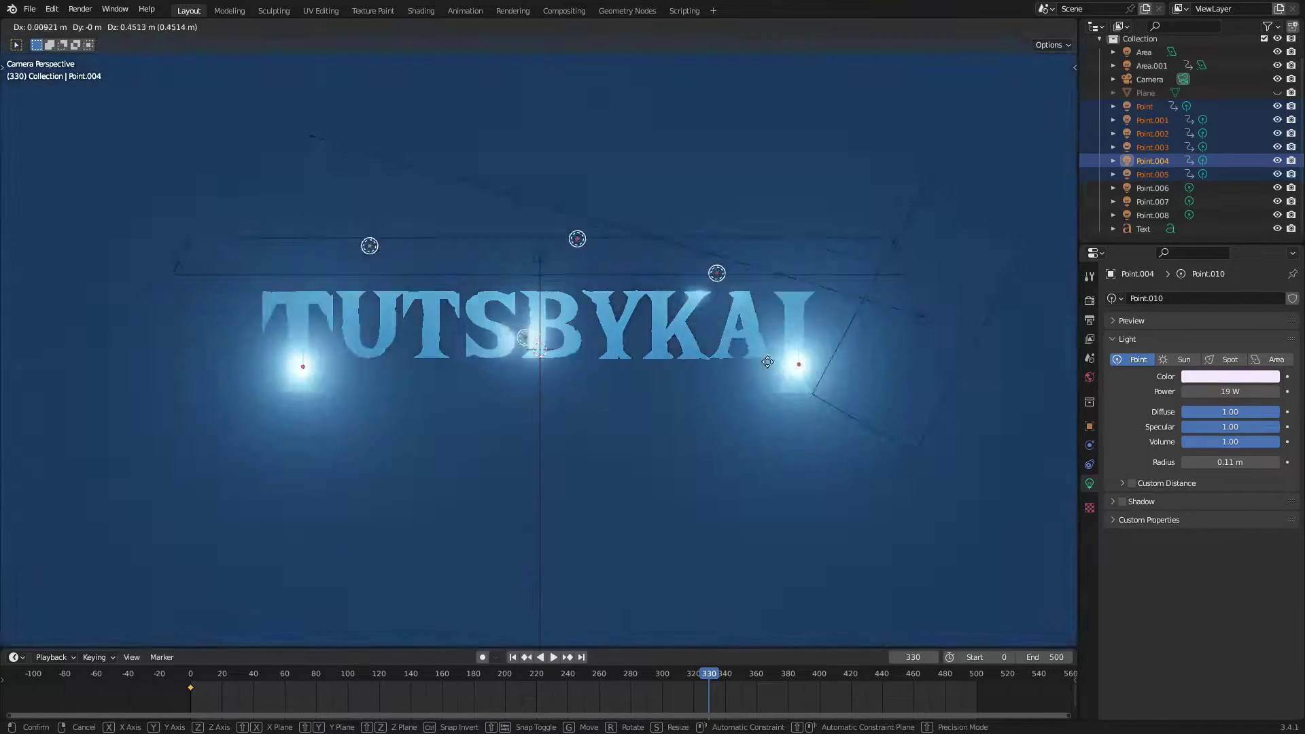
{"action": "right_click", "coordinate": [769, 463]}
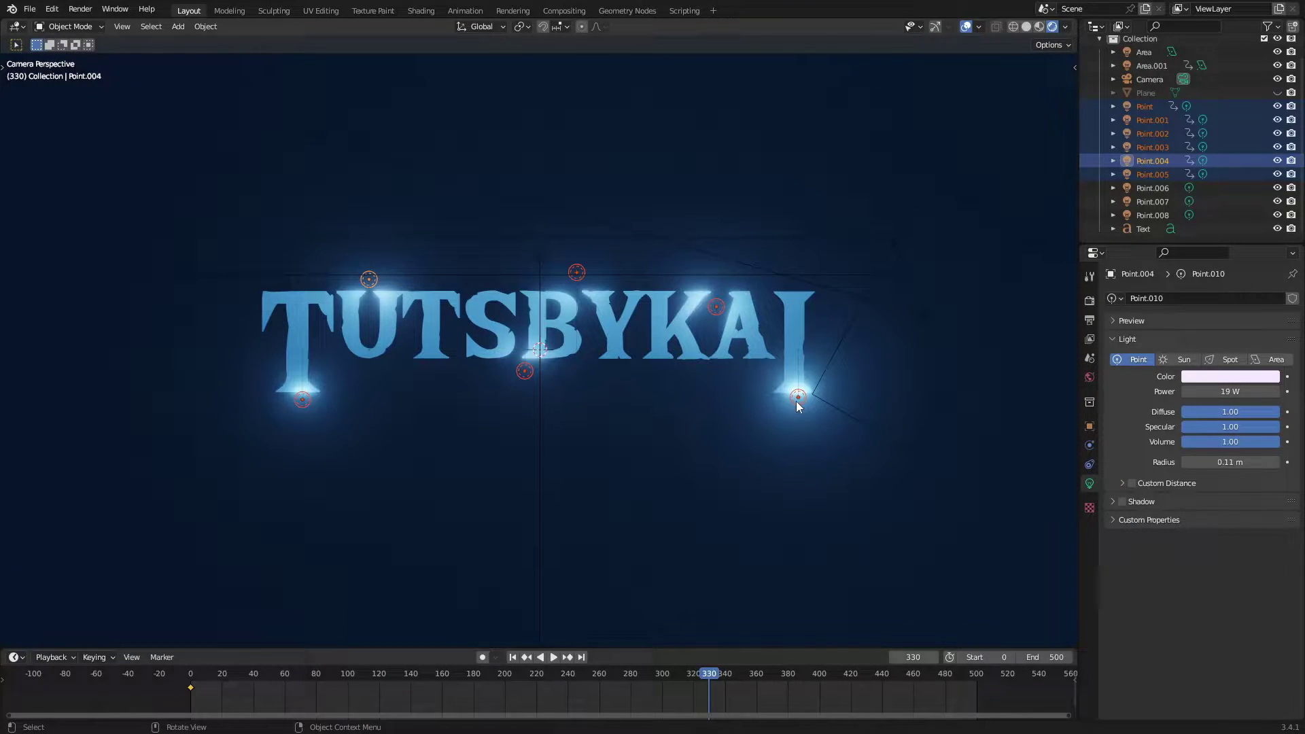
Try a saturated purple on the point light above the letter U, revert it and view the light's colour as Hex
{"action": "left_click", "coordinate": [1227, 377]}
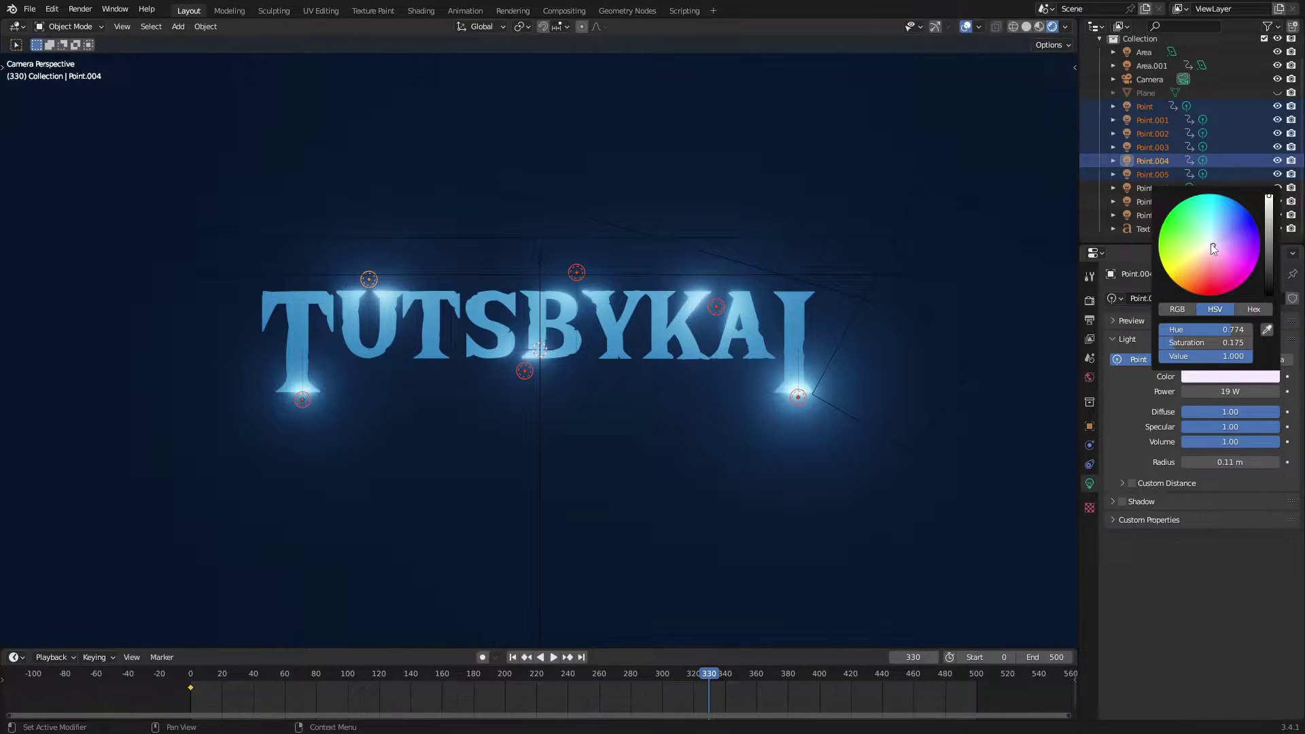
{"action": "mouse_move", "coordinate": [1215, 246]}
{"action": "left_mouse_down"}
{"action": "mouse_move", "coordinate": [1207, 213]}
{"action": "mouse_move", "coordinate": [1210, 296]}
{"action": "left_mouse_up"}
{"action": "key", "text": "Escape"}
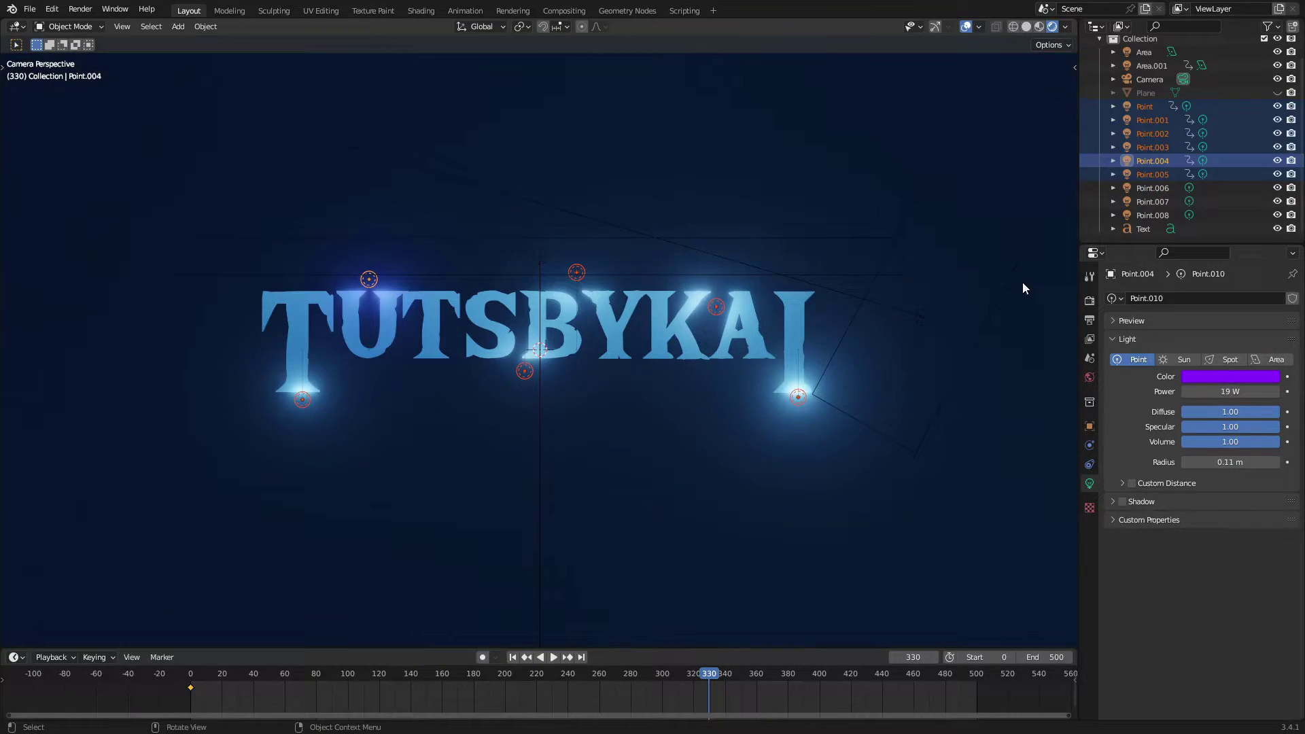
{"action": "left_click", "coordinate": [1235, 382]}
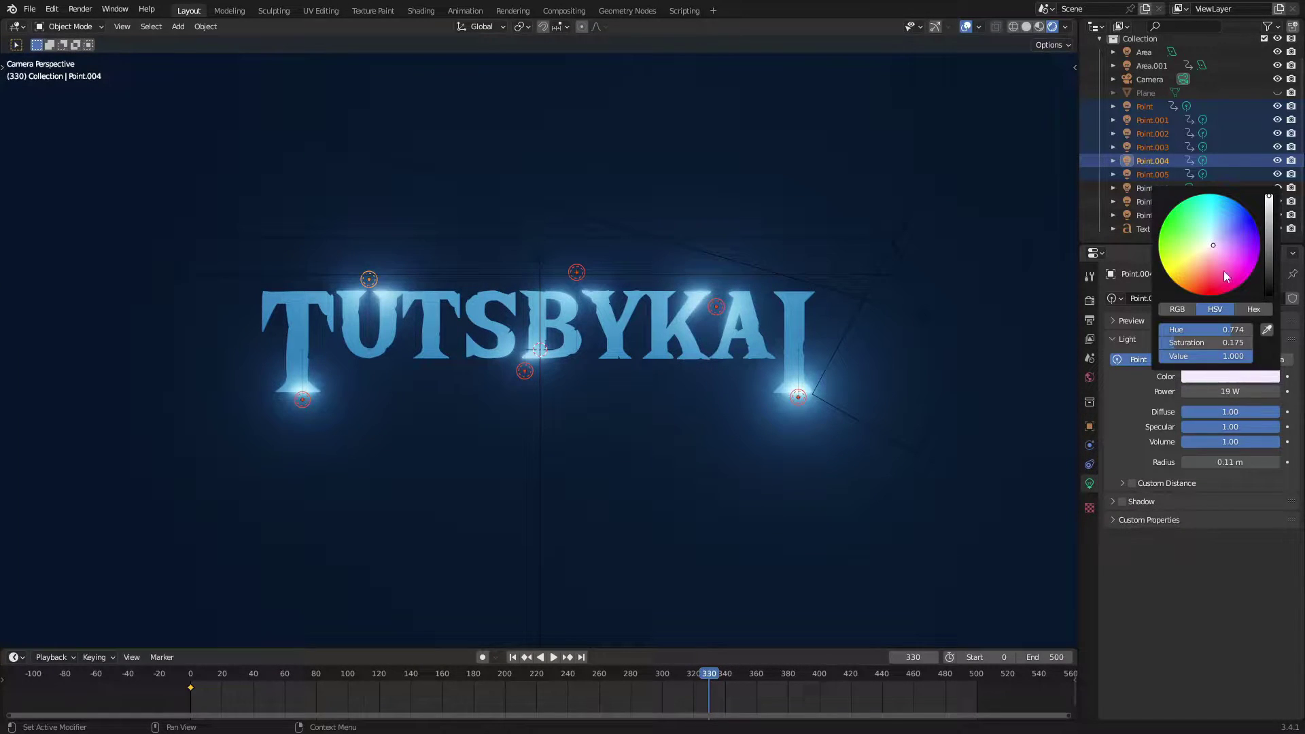
{"action": "left_click", "coordinate": [1242, 310]}
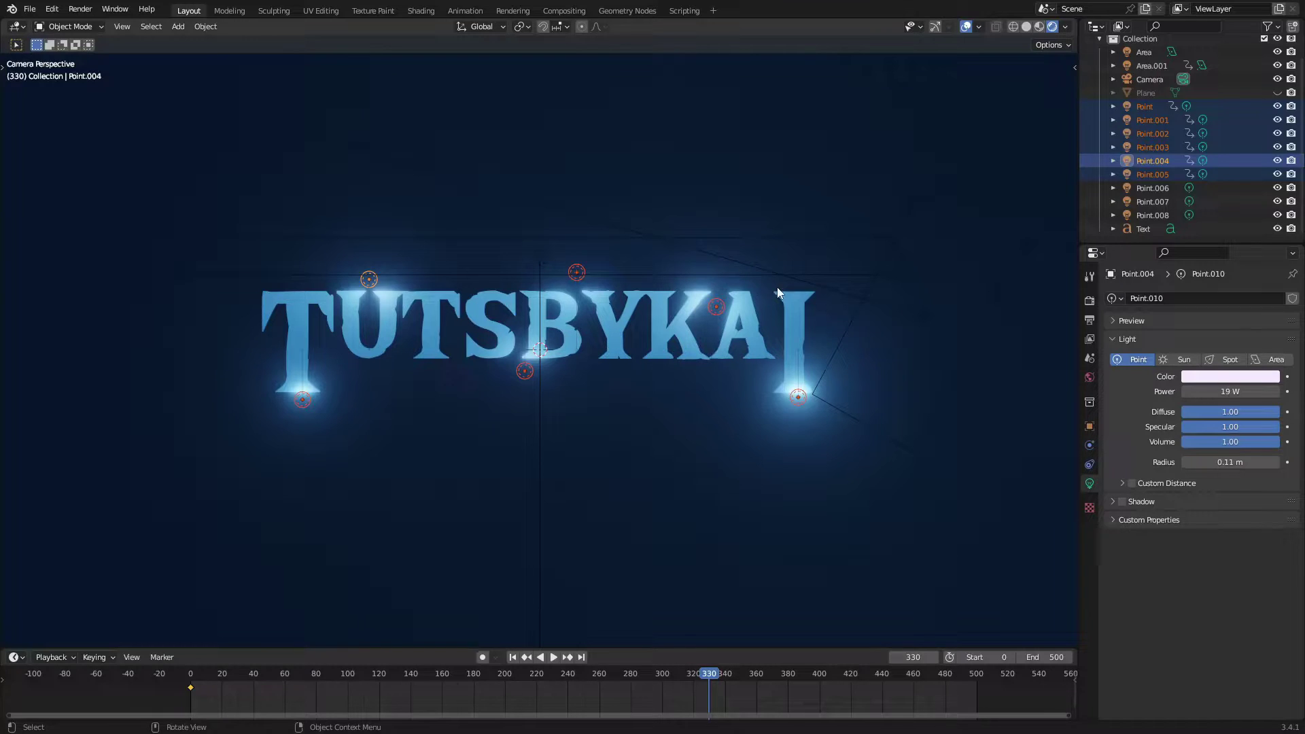
Delete the area light above the text and undo the deletion repeatedly to compare the lighting with and without it
{"action": "left_click", "coordinate": [541, 258]}
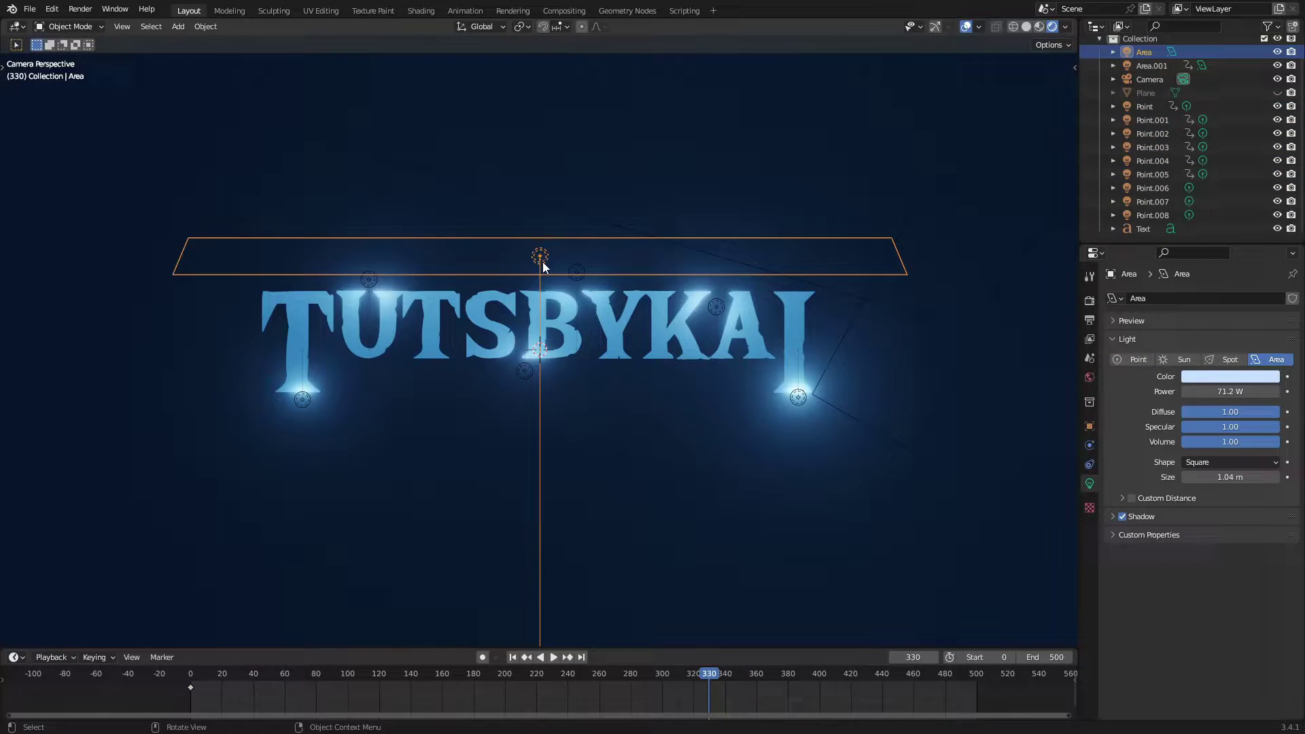
{"action": "middle_click_drag", "start_coordinate": [582, 262], "coordinate": [423, 279]}
{"action": "key", "text": "Delete"}
{"action": "middle_click_drag", "start_coordinate": [577, 289], "coordinate": [504, 288]}
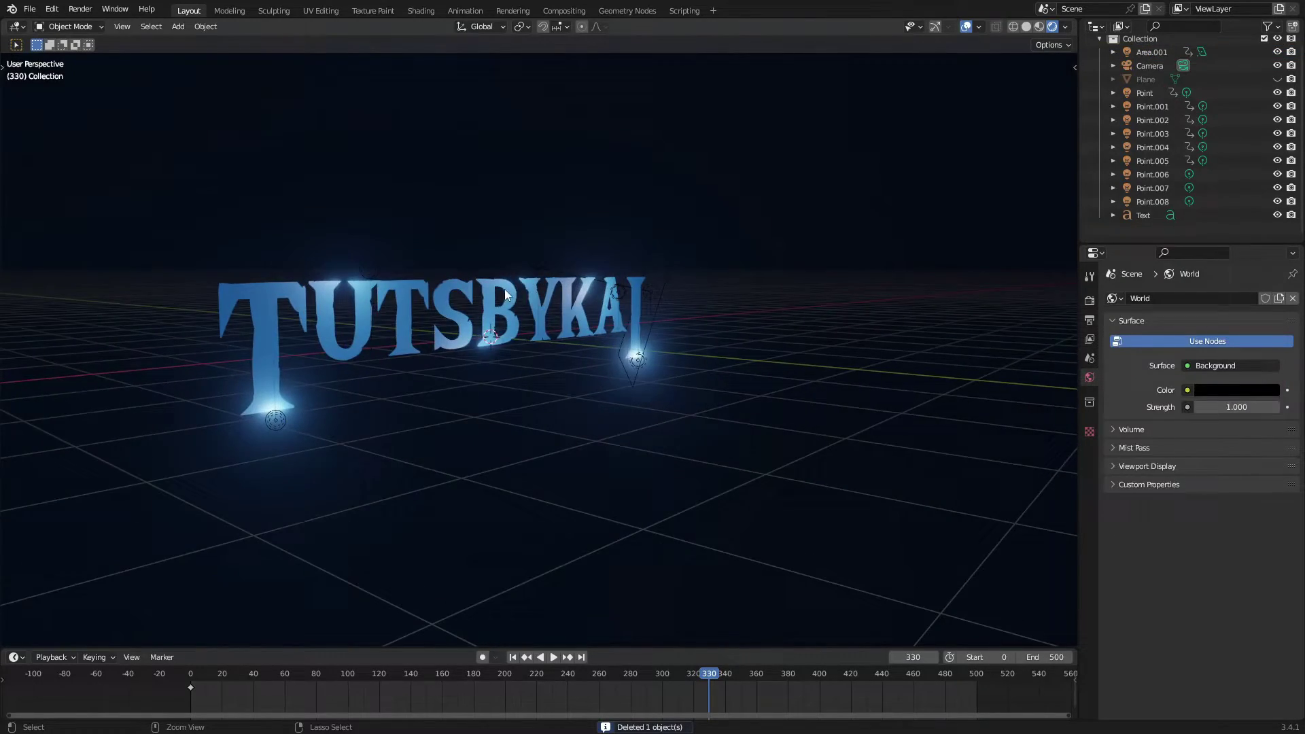
{"action": "key", "text": "ctrl+z"}
{"action": "middle_click_drag", "start_coordinate": [349, 294], "coordinate": [430, 234]}
{"action": "key", "text": "Delete"}
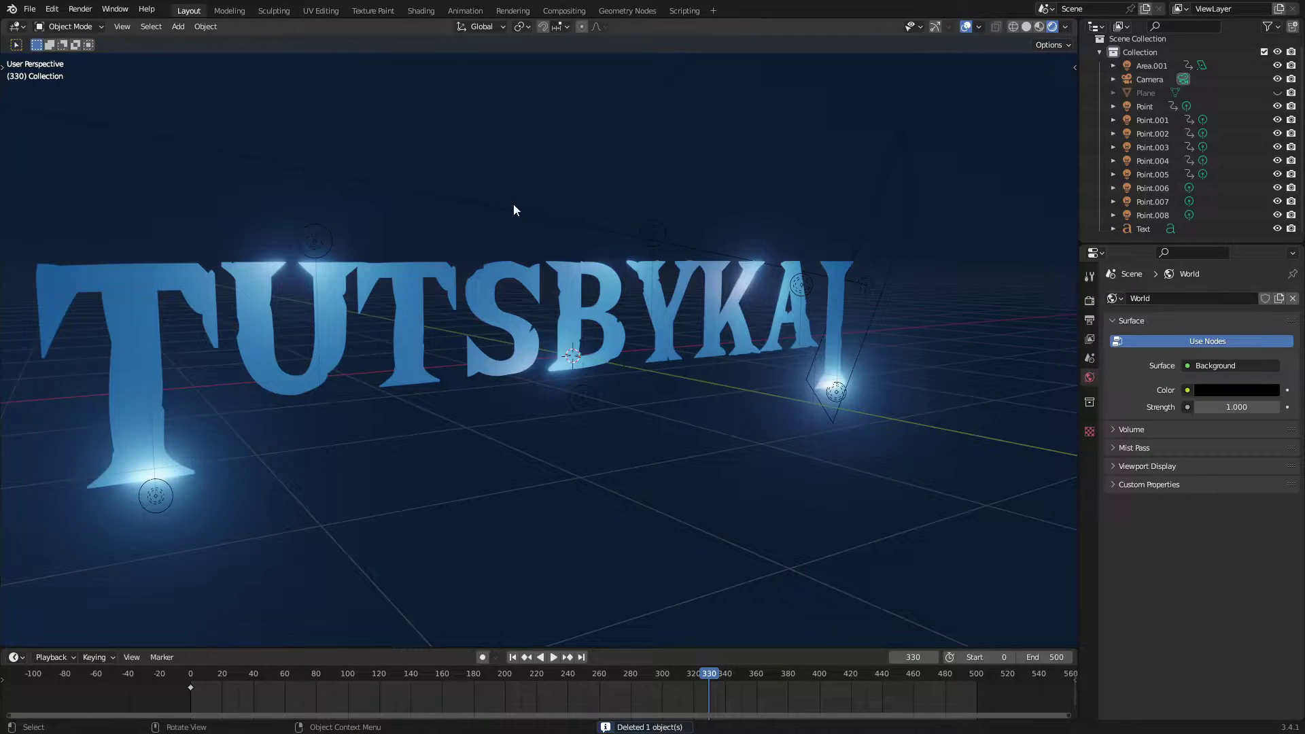
{"action": "key", "text": "ctrl+z"}
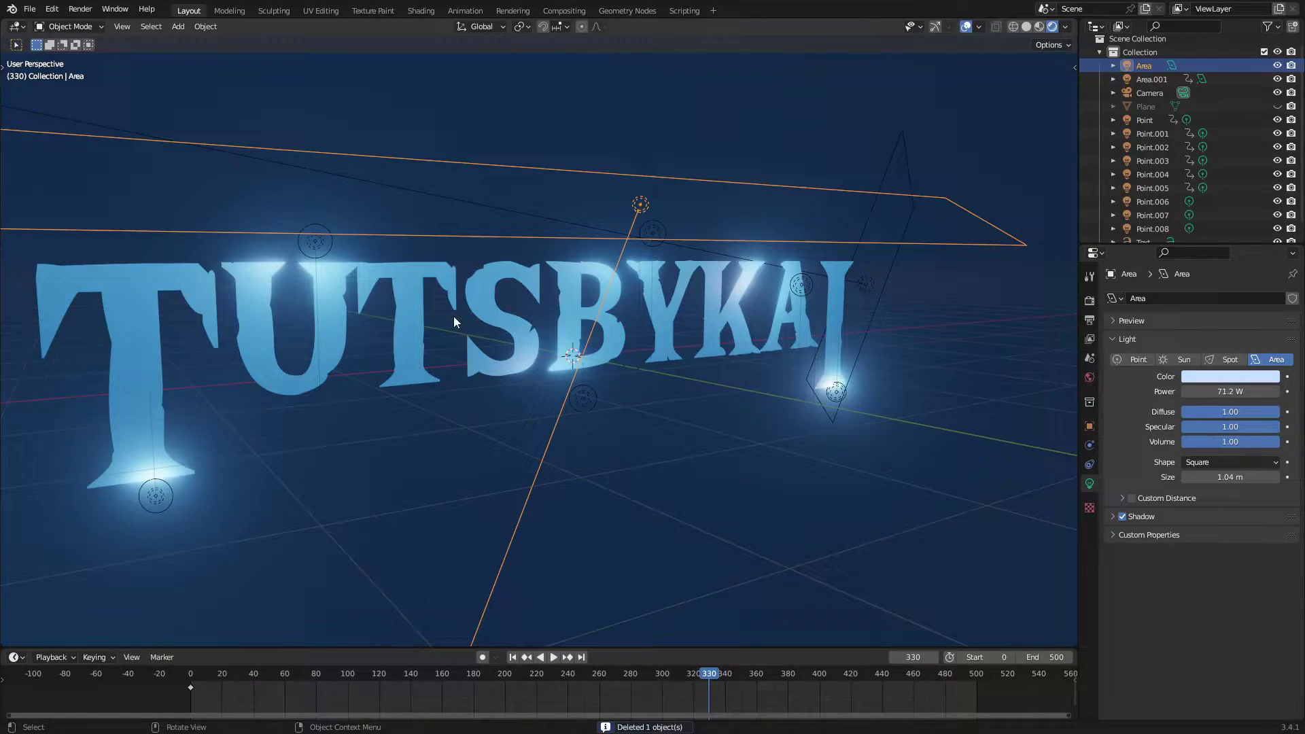
{"action": "key", "text": "Delete"}
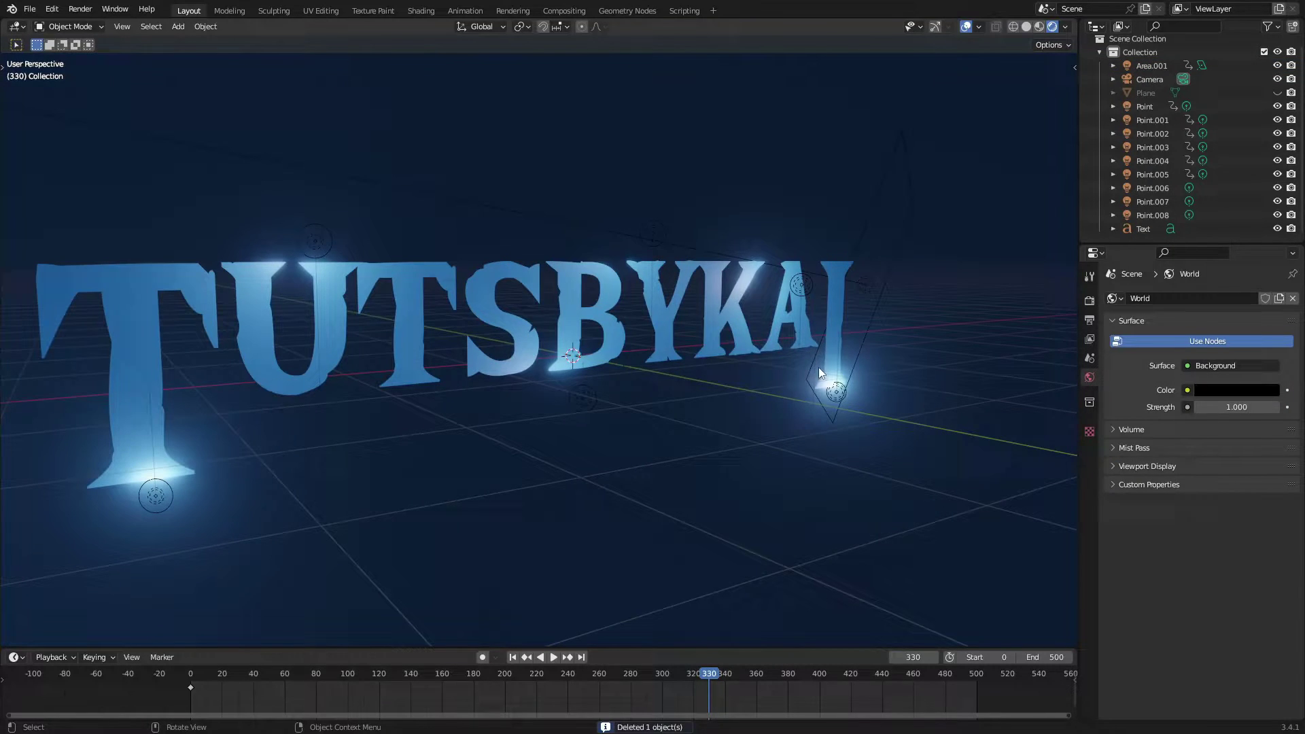
{"action": "key", "text": "ctrl+z"}
Select the tilted area light beside the final letter I and preview its animated movement
{"action": "middle_click_drag", "start_coordinate": [859, 373], "coordinate": [714, 449]}
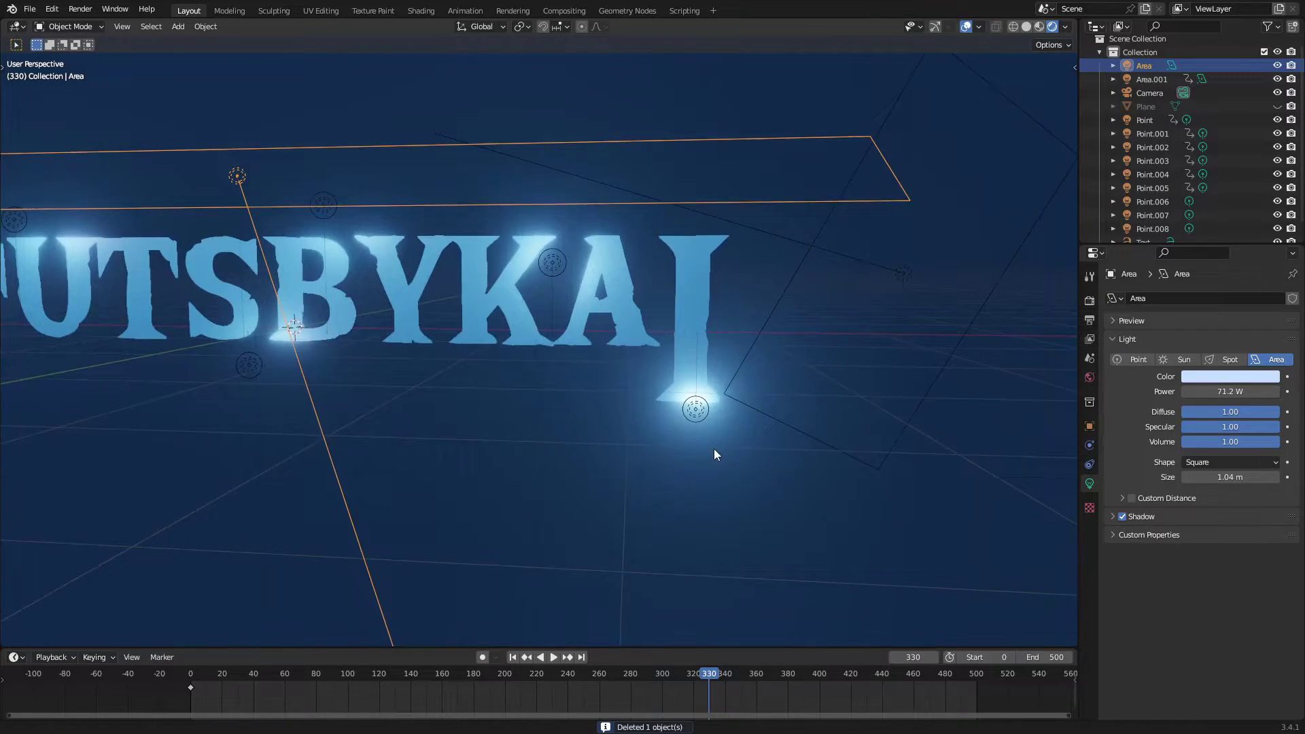
{"action": "left_click", "coordinate": [900, 276]}
{"action": "middle_click_drag", "start_coordinate": [800, 339], "coordinate": [760, 376]}
{"action": "middle_click_drag", "start_coordinate": [553, 344], "coordinate": [637, 391]}
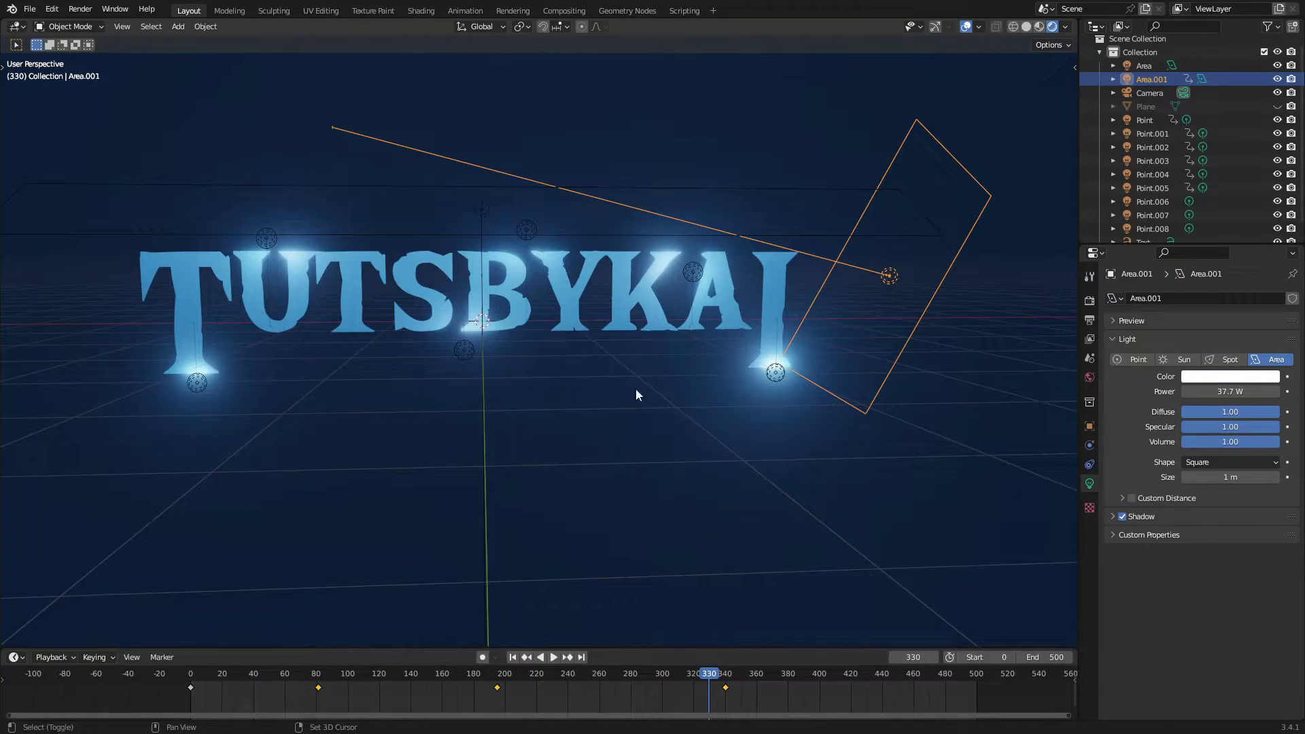
{"action": "left_click_drag", "start_coordinate": [337, 673], "coordinate": [500, 678]}
{"action": "key", "text": "space"}
{"action": "key", "text": "space"}
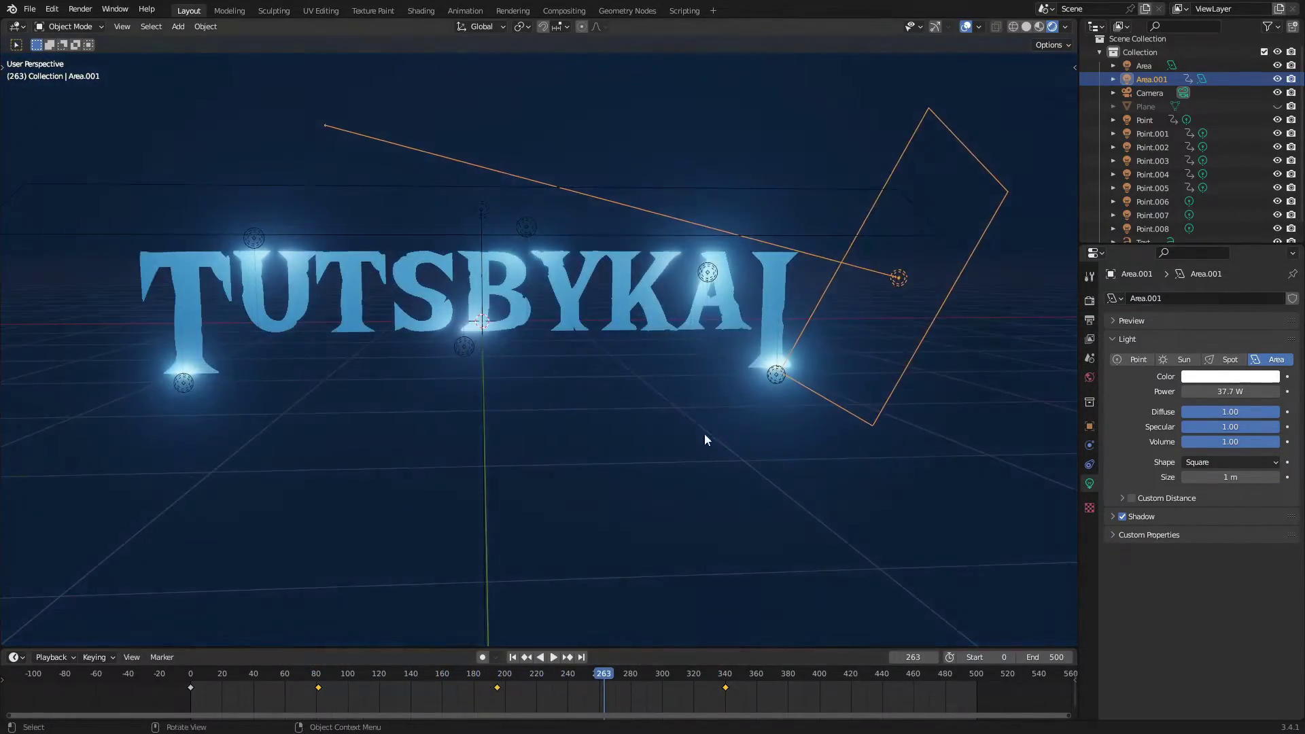
Move the playhead to frame 148 and examine the animated area light in front of the letters S and B
{"action": "middle_click_drag", "start_coordinate": [704, 434], "coordinate": [615, 637]}
{"action": "left_click", "coordinate": [426, 674]}
{"action": "middle_click_drag", "start_coordinate": [419, 503], "coordinate": [547, 434]}
{"action": "scroll", "coordinate": [483, 332], "scroll_direction": "up", "scroll_amount": 2}
{"action": "middle_click_drag", "start_coordinate": [483, 338], "coordinate": [581, 466]}
{"action": "left_click_drag", "start_coordinate": [426, 682], "coordinate": [423, 682]}
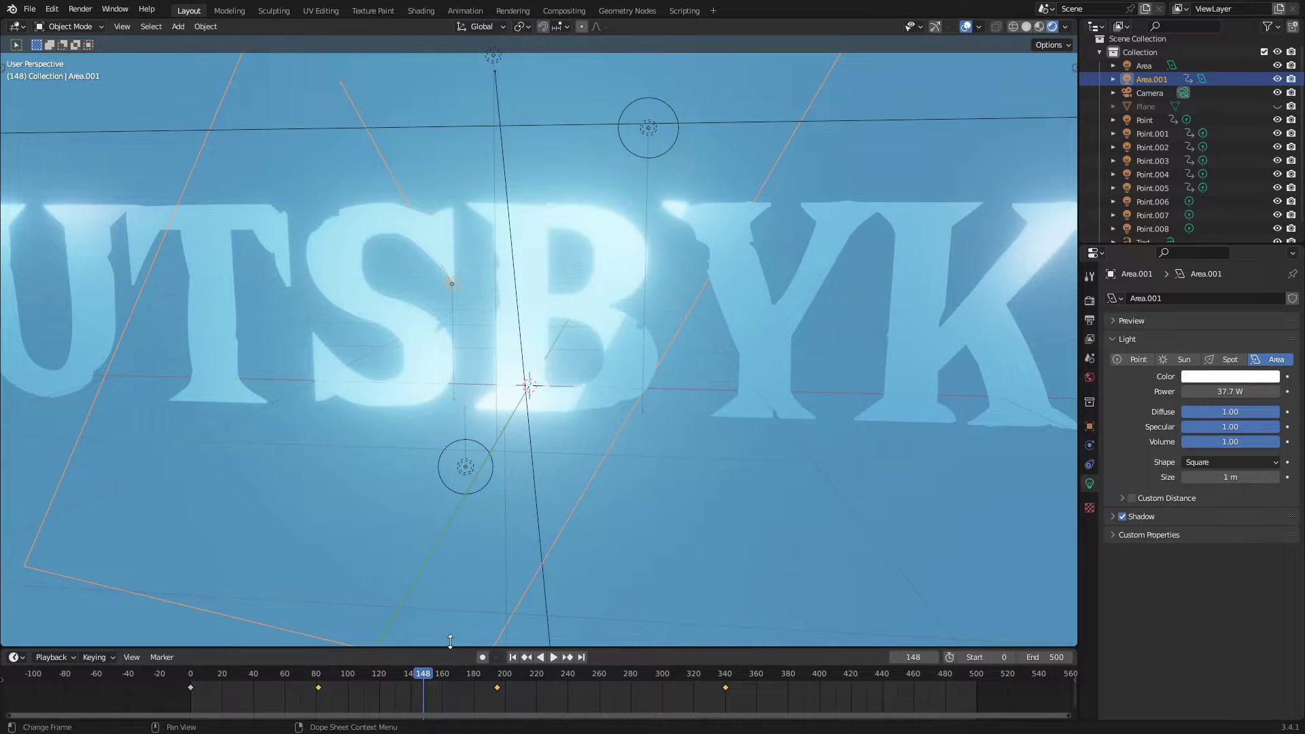
Try a trackball rotation of the animated area light in front of the letters S and B
{"action": "scroll", "coordinate": [593, 412], "scroll_direction": "down", "scroll_amount": 3}
{"action": "middle_click_drag", "start_coordinate": [593, 412], "coordinate": [662, 417]}
{"action": "middle_click_drag", "start_coordinate": [405, 301], "coordinate": [445, 307]}
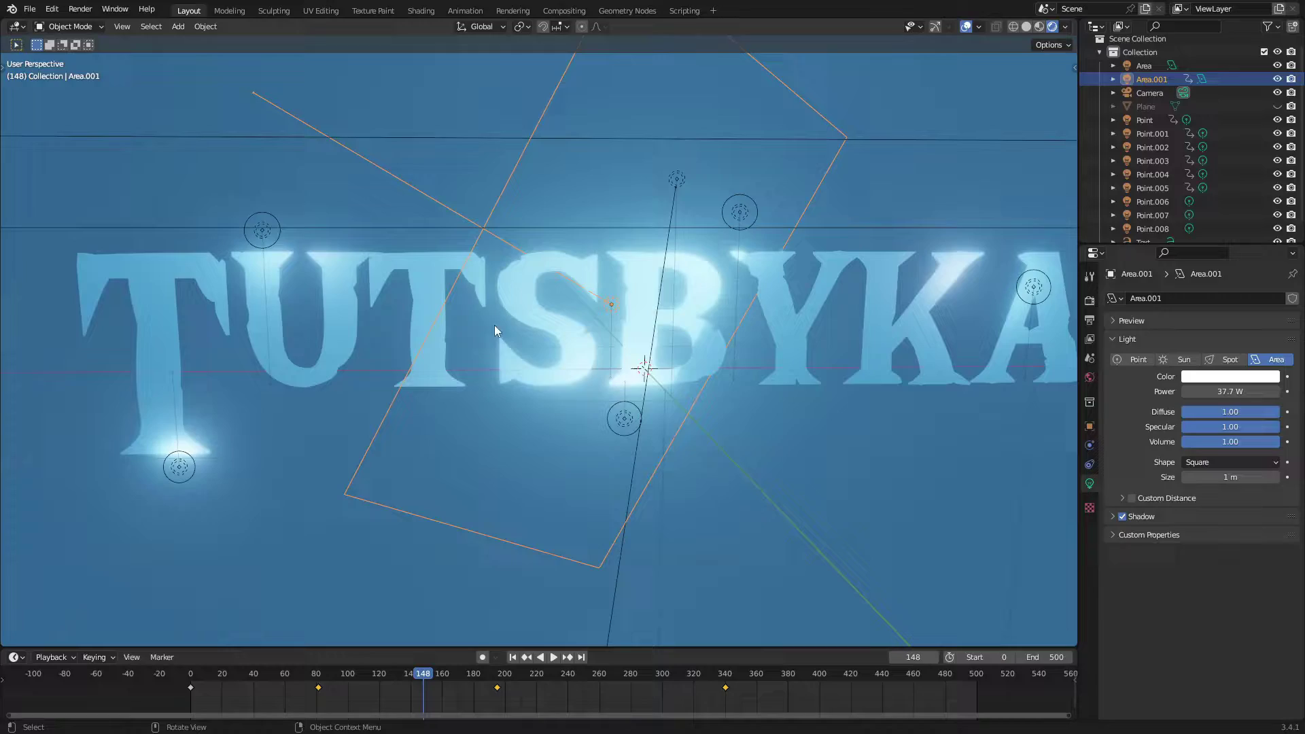
{"action": "key", "text": "r"}
{"action": "key", "text": "r"}
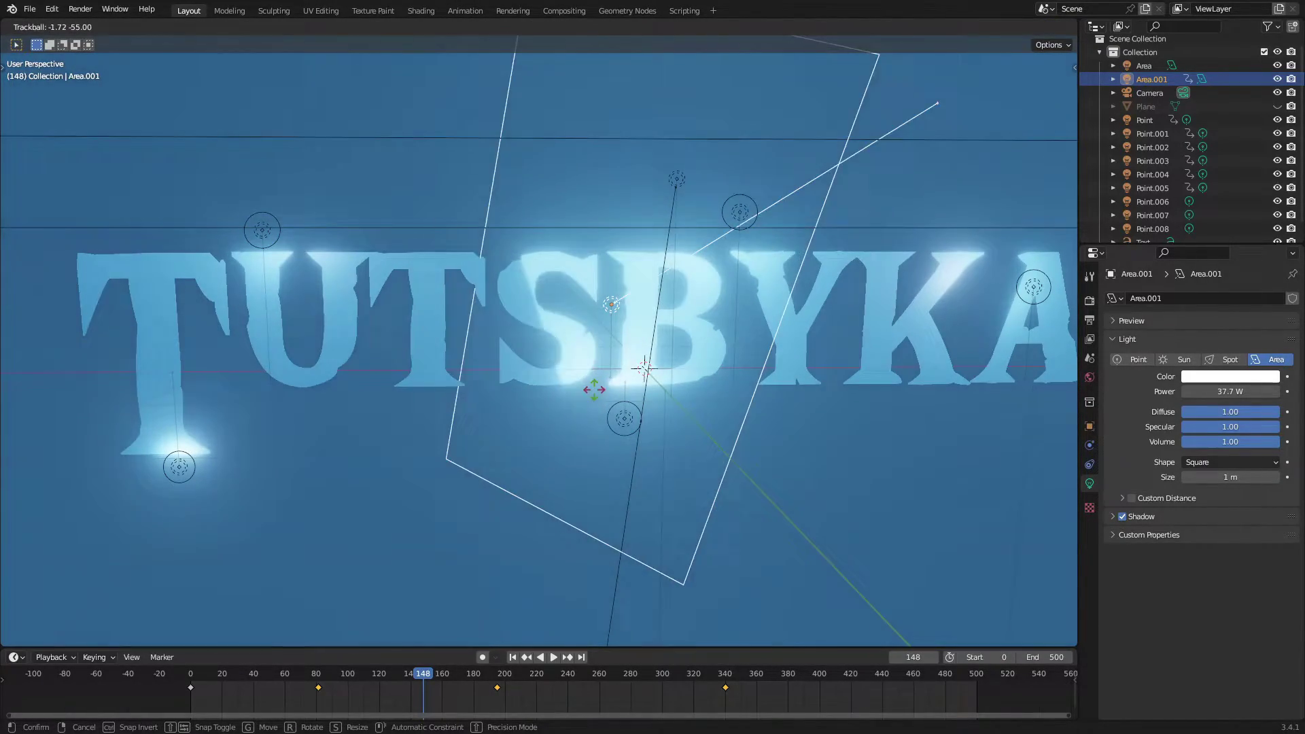
{"action": "left_click", "coordinate": [718, 329]}
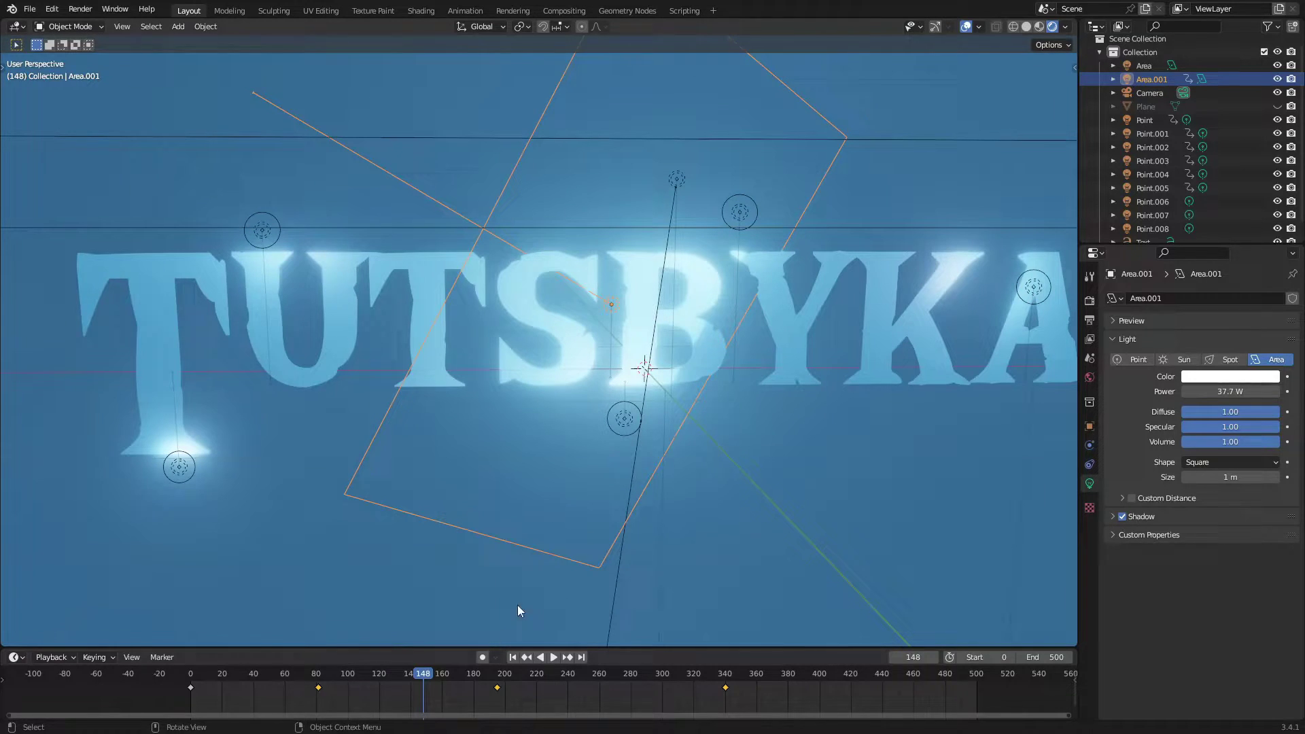
Hide the viewport overlays and play the area light's sweep across the letters, starting from frame 131
{"action": "left_click_drag", "start_coordinate": [400, 675], "coordinate": [398, 675]}
{"action": "left_click", "coordinate": [967, 27]}
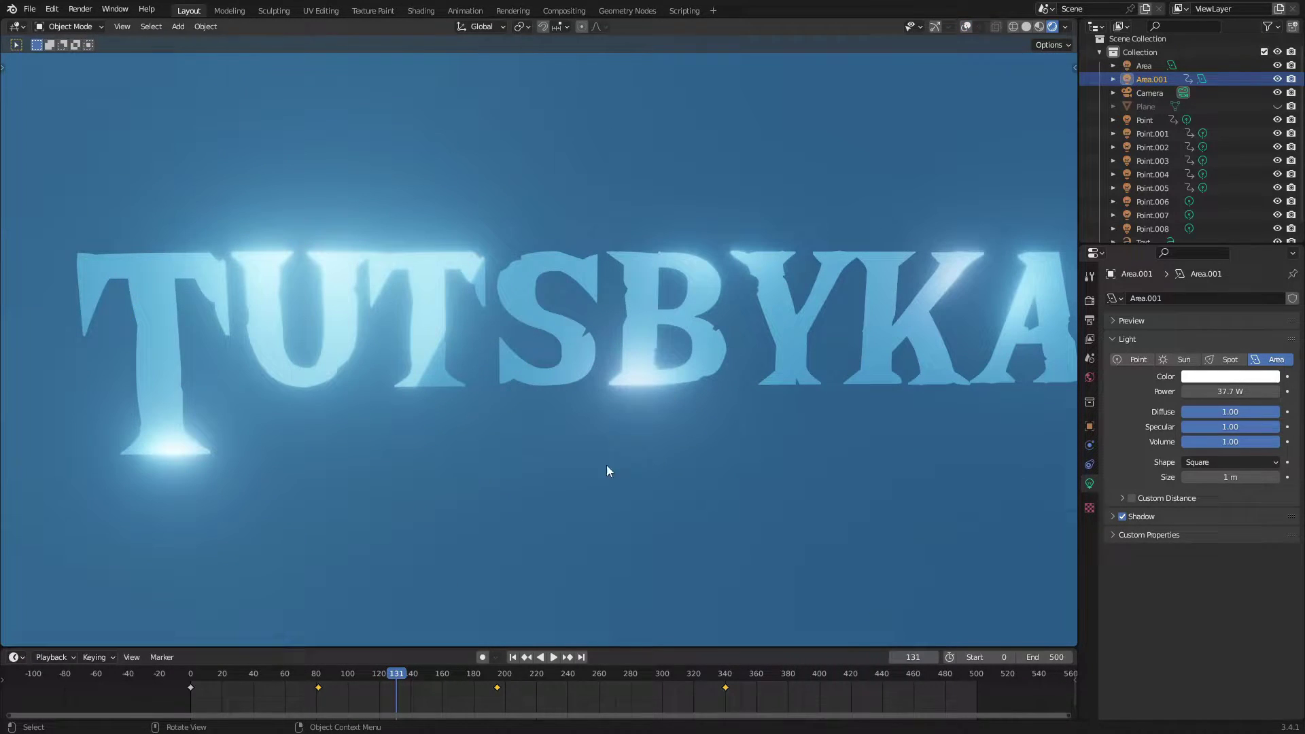
{"action": "key", "text": "space"}
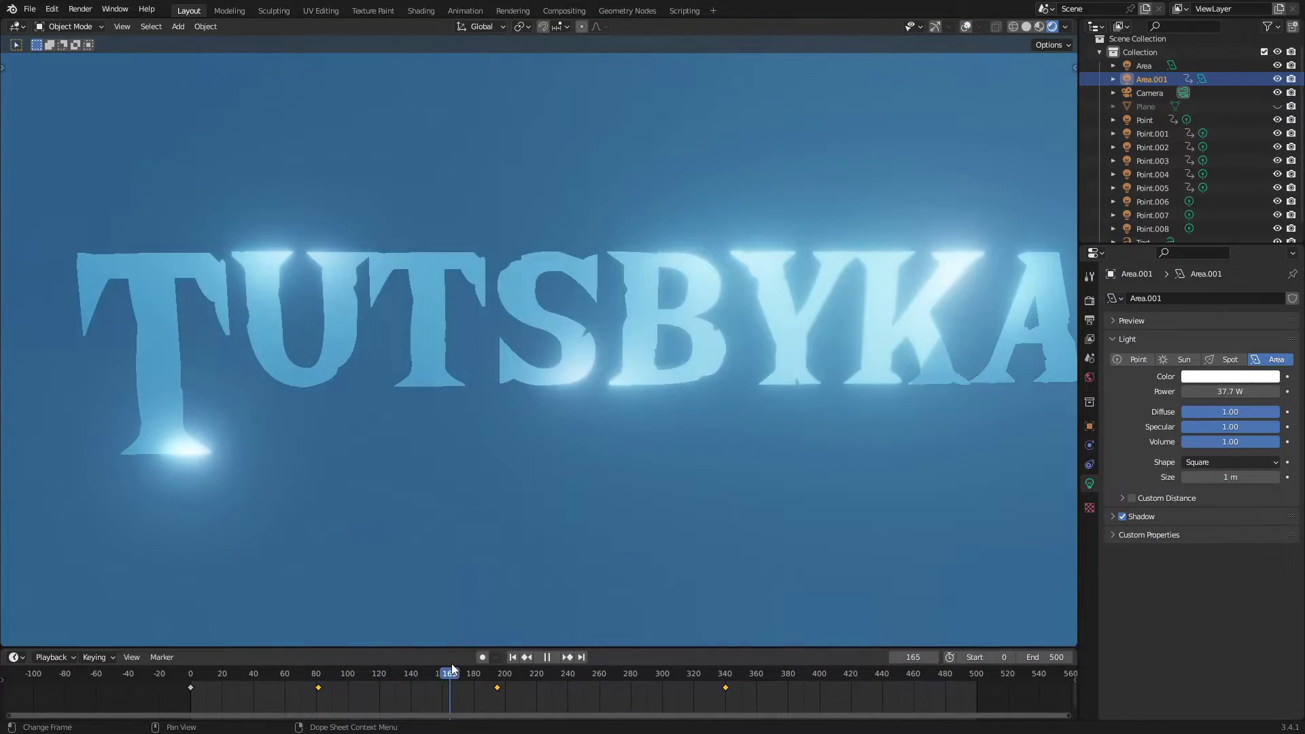
{"action": "key", "text": "space"}
{"action": "left_click_drag", "start_coordinate": [451, 661], "coordinate": [319, 678]}
{"action": "key", "text": "space"}
Show the viewport overlays and insert a Location keyframe for the area light at frame 81, beside the first letter T
{"action": "left_click", "coordinate": [968, 26]}
{"action": "key", "text": "space"}
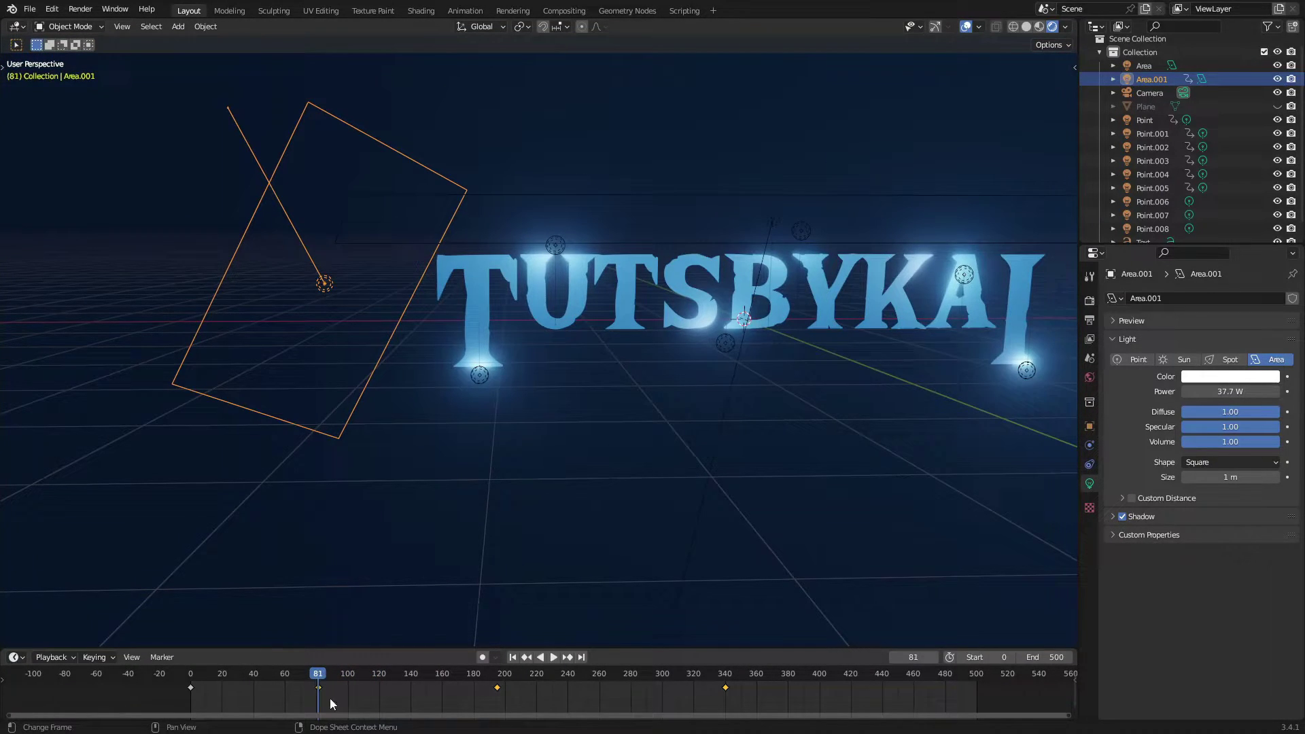
{"action": "middle_click_drag", "start_coordinate": [327, 365], "coordinate": [563, 182]}
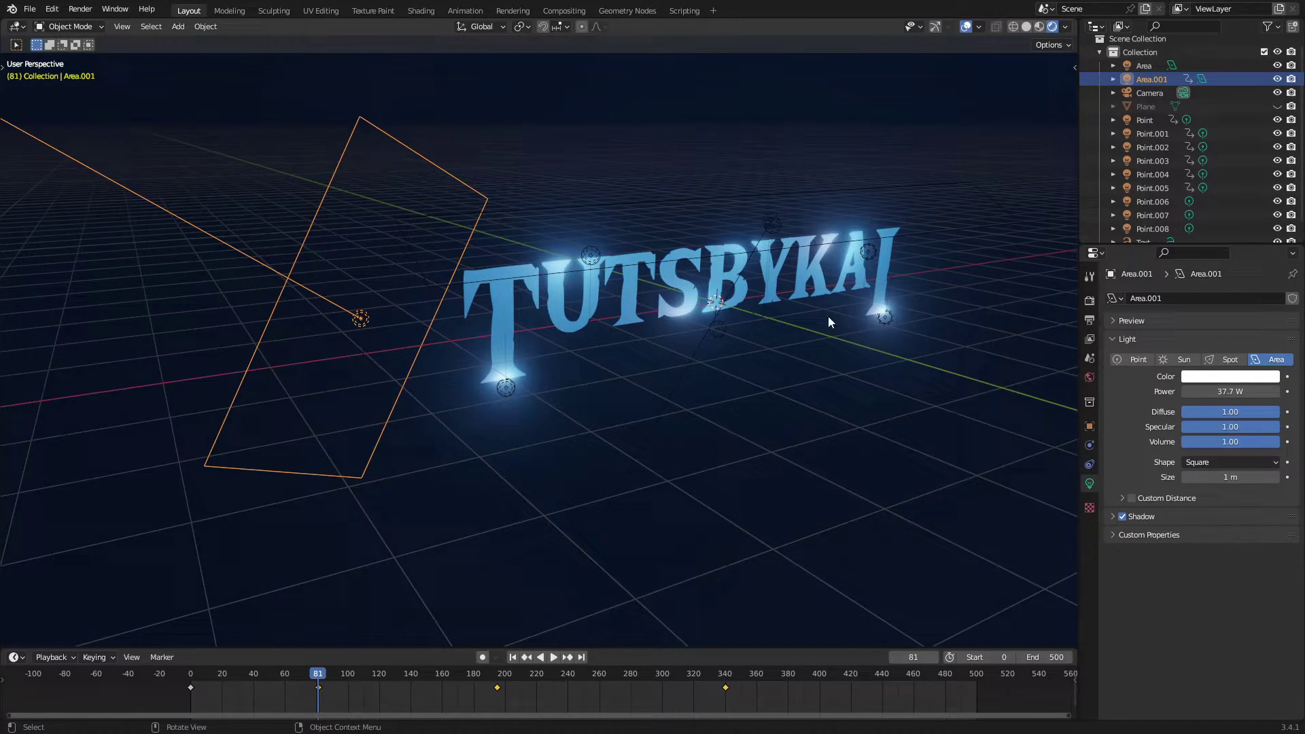
{"action": "middle_click_drag", "start_coordinate": [828, 321], "coordinate": [425, 384]}
{"action": "key", "text": "i"}
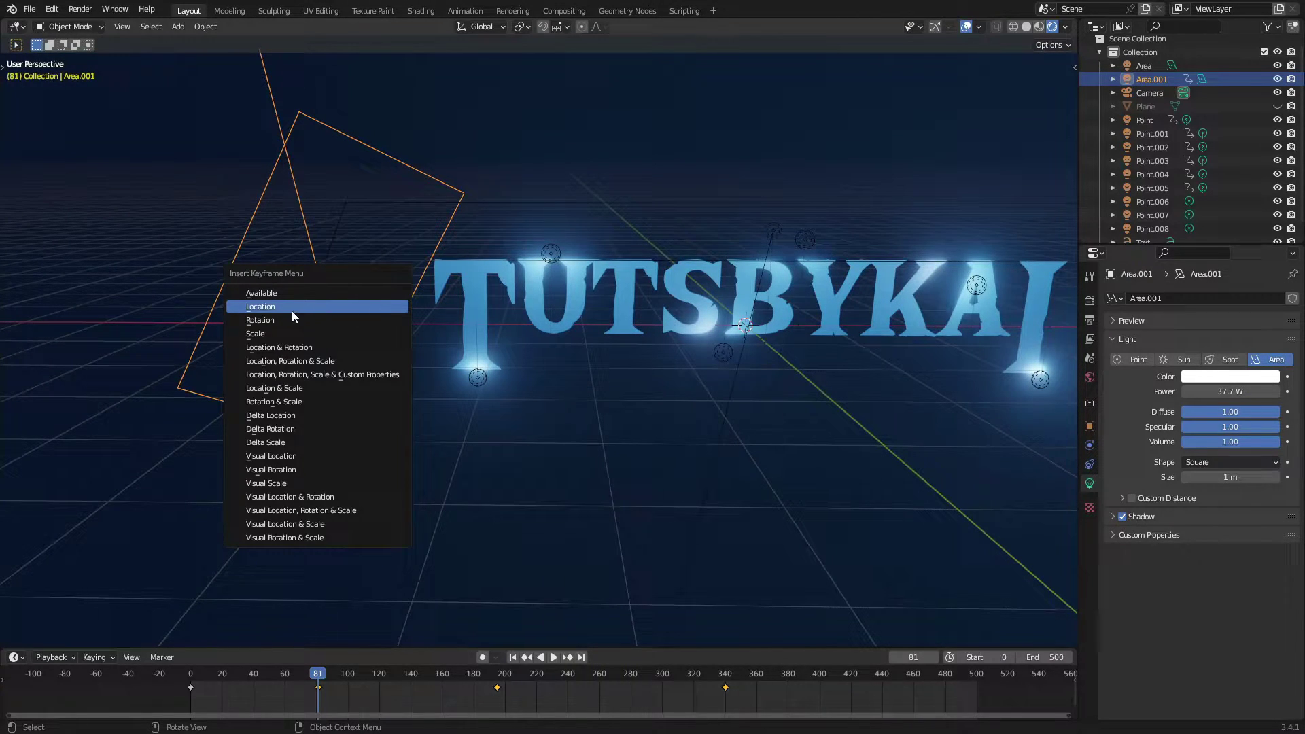
{"action": "left_click", "coordinate": [286, 307]}
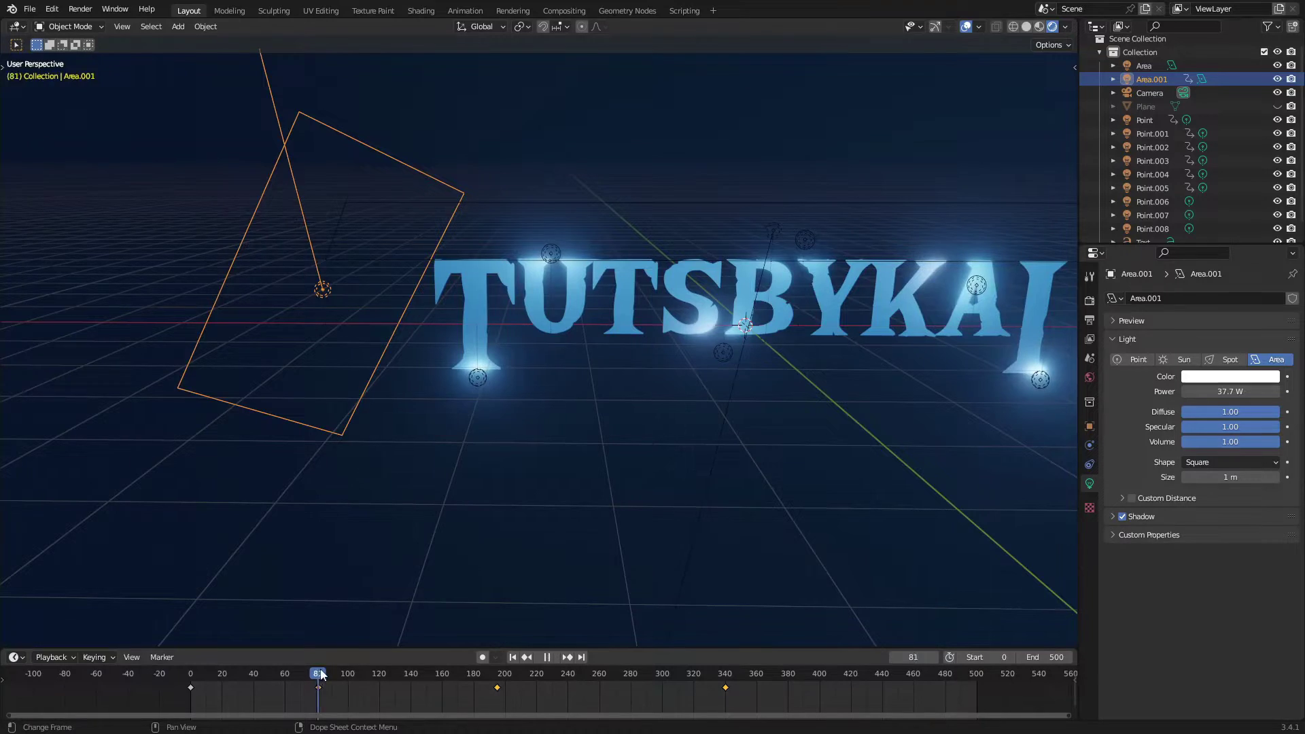
Examine the area light's positions at frames 196 and 340, bringing up the Insert Keyframe options at each
{"action": "left_click_drag", "start_coordinate": [320, 672], "coordinate": [499, 672]}
{"action": "middle_click_drag", "start_coordinate": [958, 386], "coordinate": [647, 252], "text": "shift"}
{"action": "key", "text": "i"}
{"action": "left_click", "coordinate": [585, 215]}
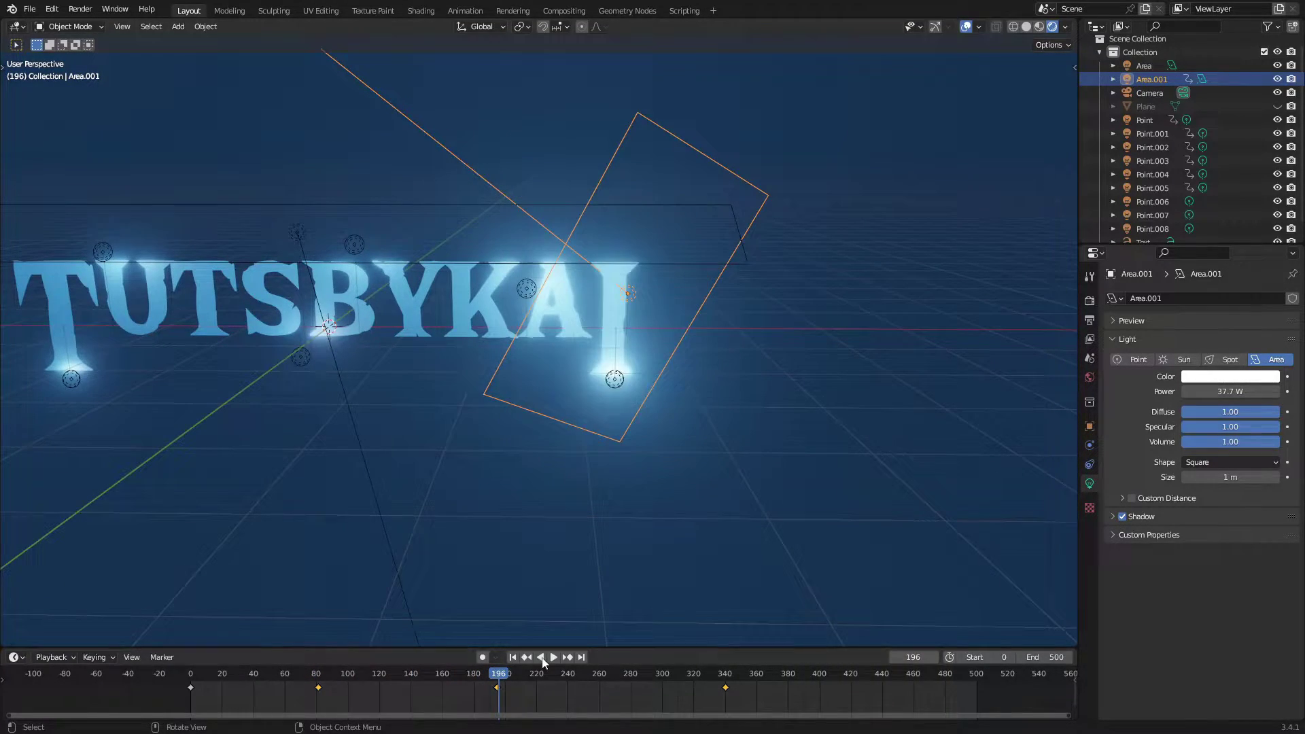
{"action": "left_click_drag", "start_coordinate": [500, 674], "coordinate": [725, 675]}
{"action": "middle_click_drag", "start_coordinate": [738, 489], "coordinate": [801, 326]}
{"action": "key", "text": "i"}
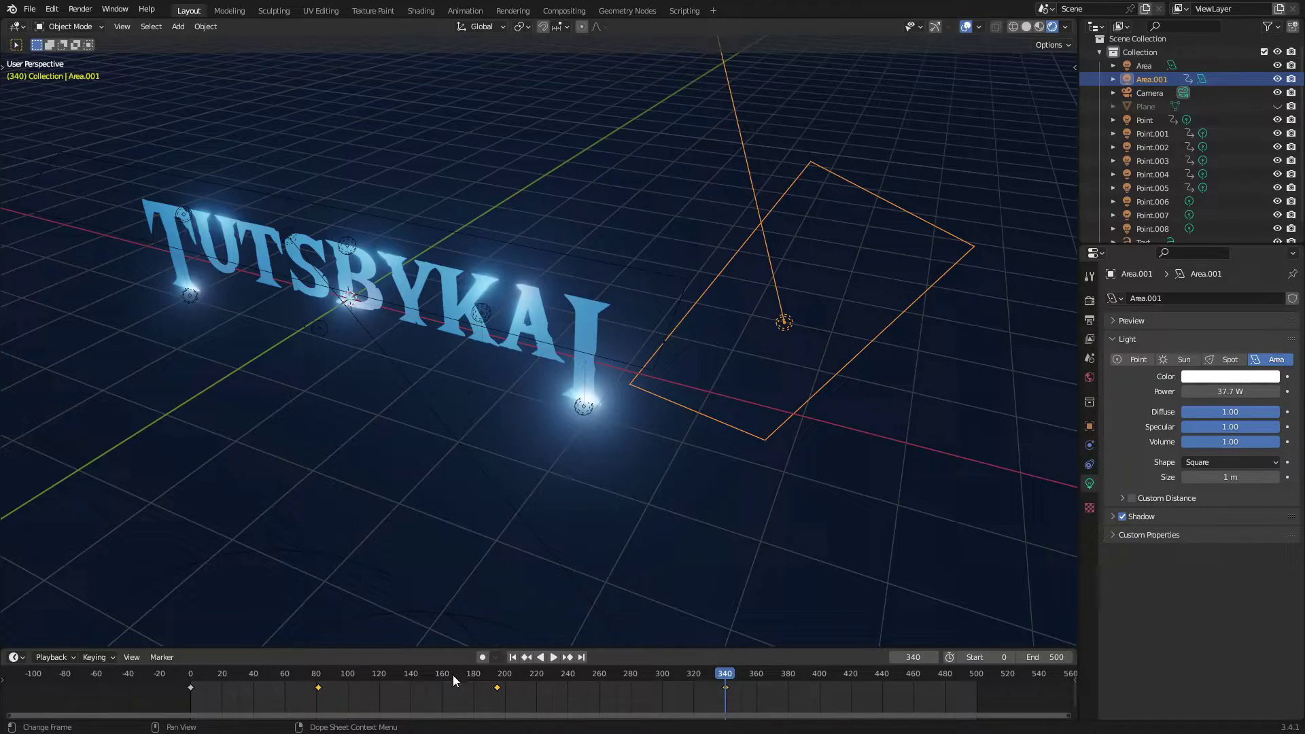
Select the point light below the letter B, preview its movement from frame 0 and scrub to frame 66
{"action": "middle_click_drag", "start_coordinate": [432, 369], "coordinate": [542, 343]}
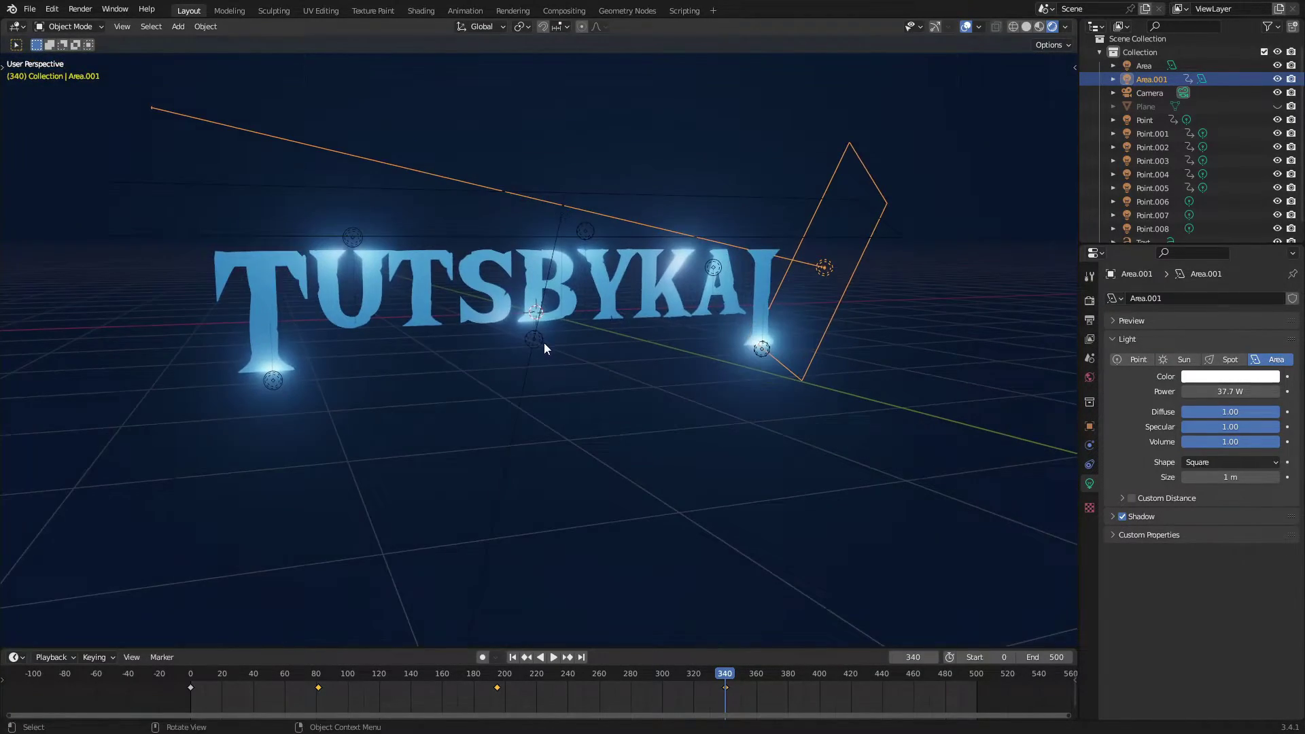
{"action": "left_click", "coordinate": [535, 340]}
{"action": "left_click", "coordinate": [512, 658]}
{"action": "left_click", "coordinate": [553, 657]}
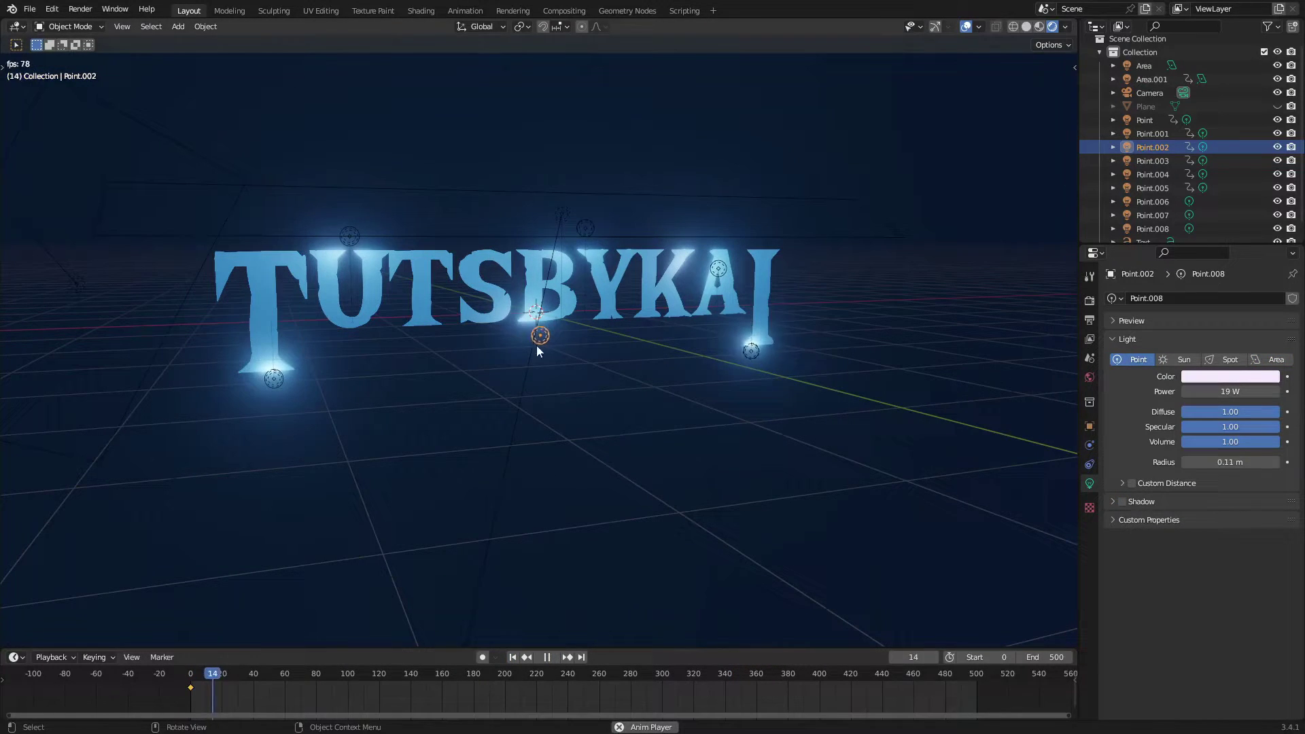
{"action": "left_click", "coordinate": [547, 658]}
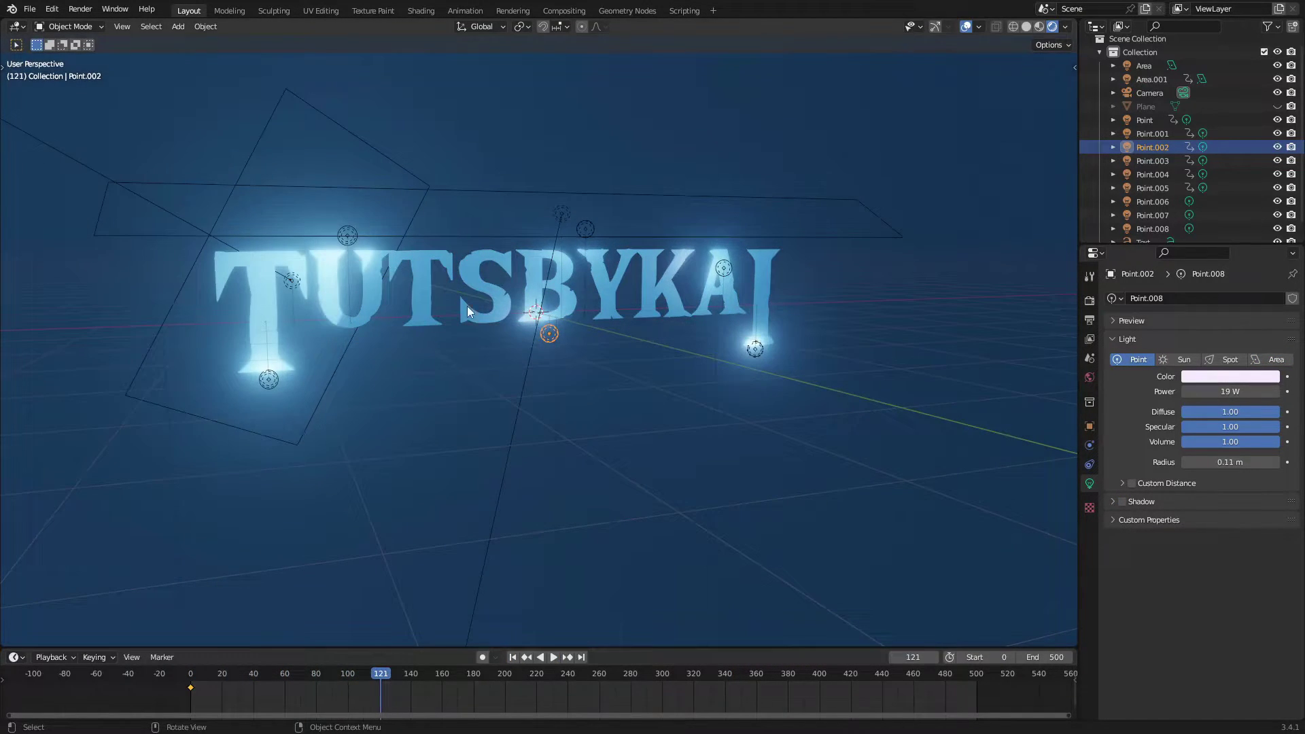
{"action": "left_click_drag", "start_coordinate": [345, 673], "coordinate": [295, 673]}
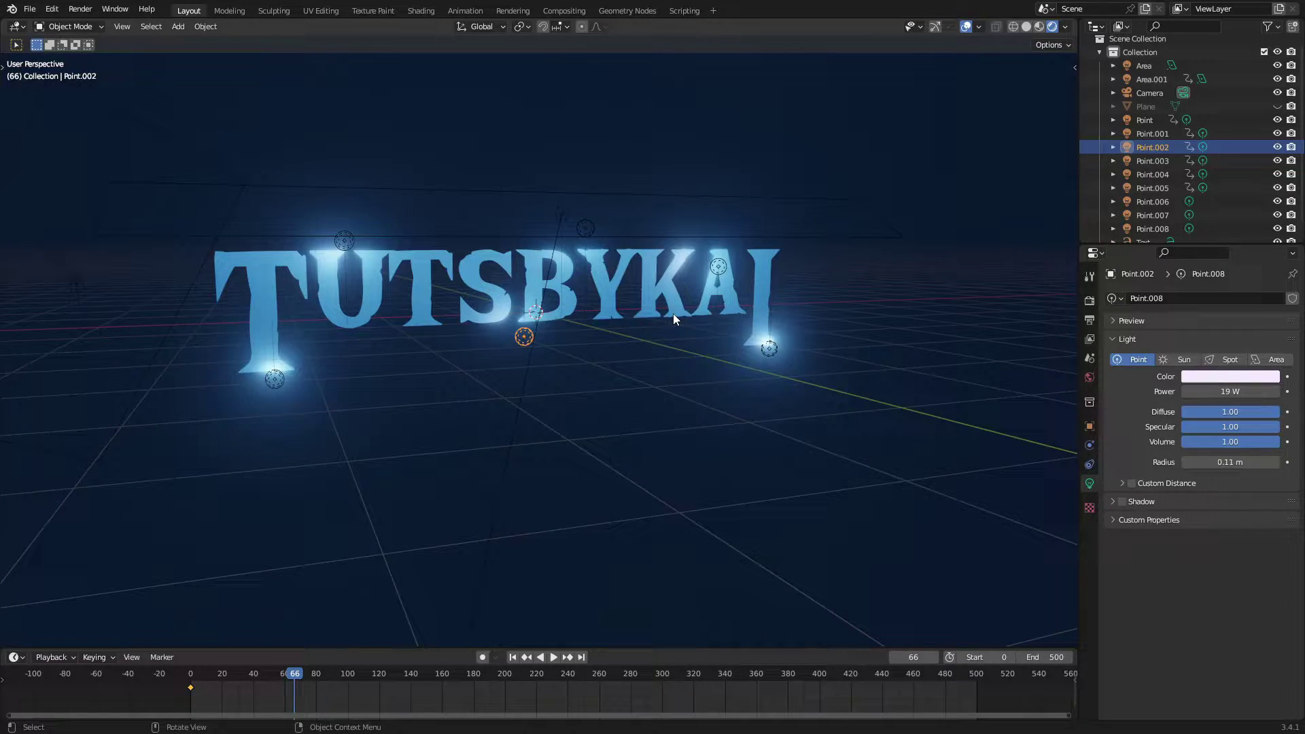
Select the point light under the final letter I, focus on it and bring up the Insert Keyframe options at frame 0
{"action": "left_click", "coordinate": [771, 349]}
{"action": "key", "text": "KP_Decimal"}
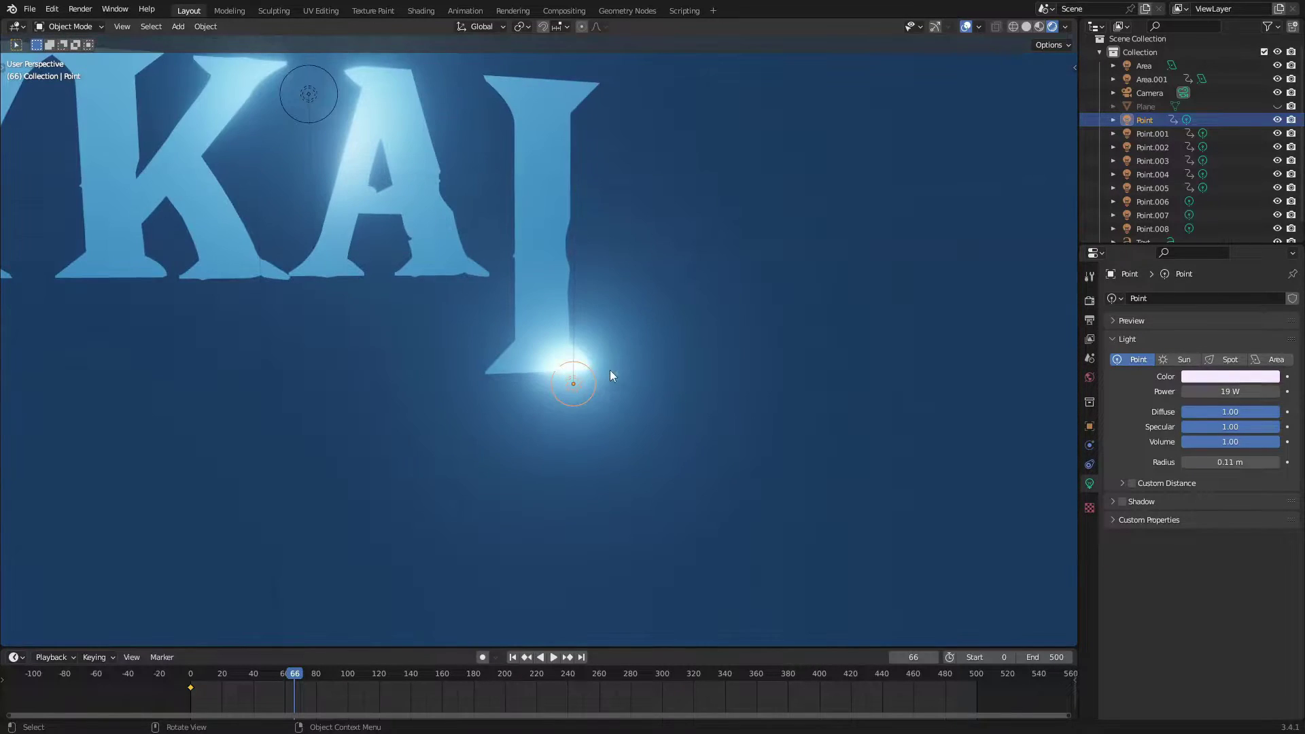
{"action": "left_click", "coordinate": [190, 675]}
{"action": "key", "text": "space"}
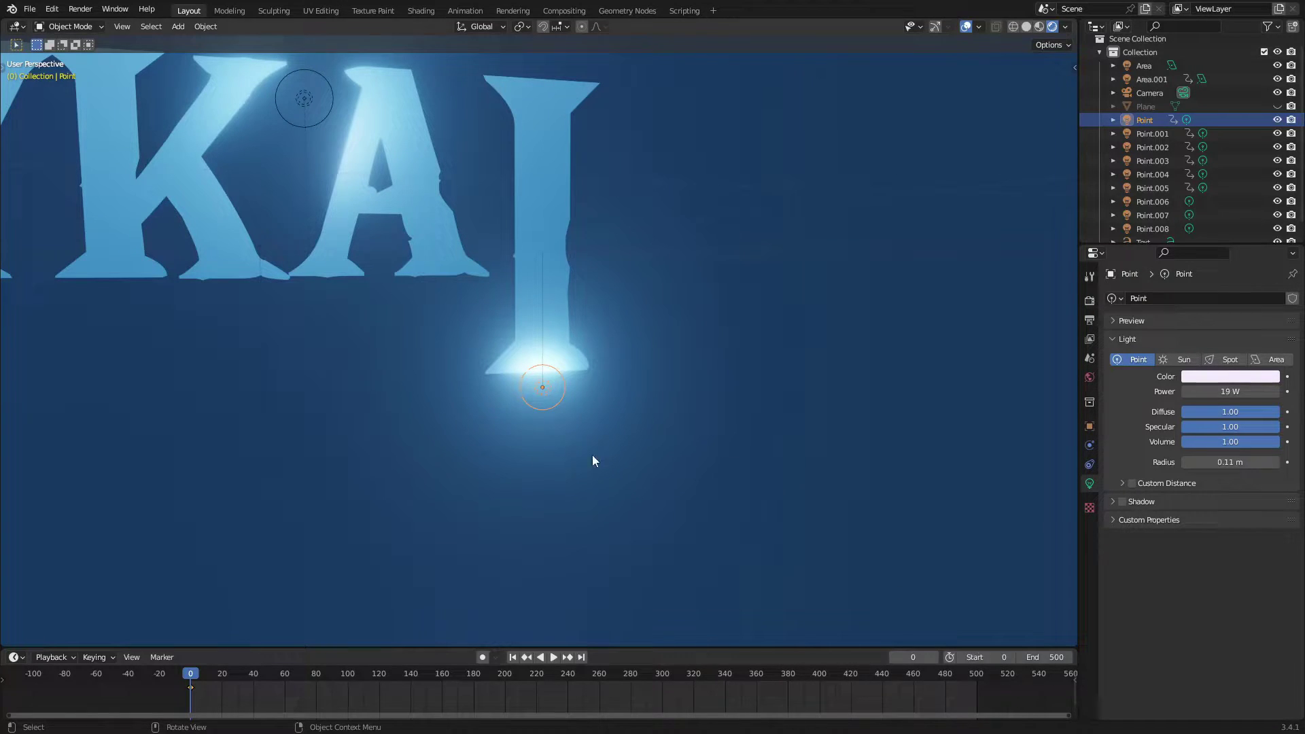
{"action": "key", "text": "i"}
Split the 3D viewport into two side-by-side areas, change the new one to a Graph Editor and collapse its sidebar
{"action": "mouse_move", "coordinate": [5, 23]}
{"action": "left_mouse_down"}
{"action": "mouse_move", "coordinate": [258, 82]}
{"action": "mouse_move", "coordinate": [553, 88]}
{"action": "mouse_move", "coordinate": [542, 92]}
{"action": "left_mouse_up"}
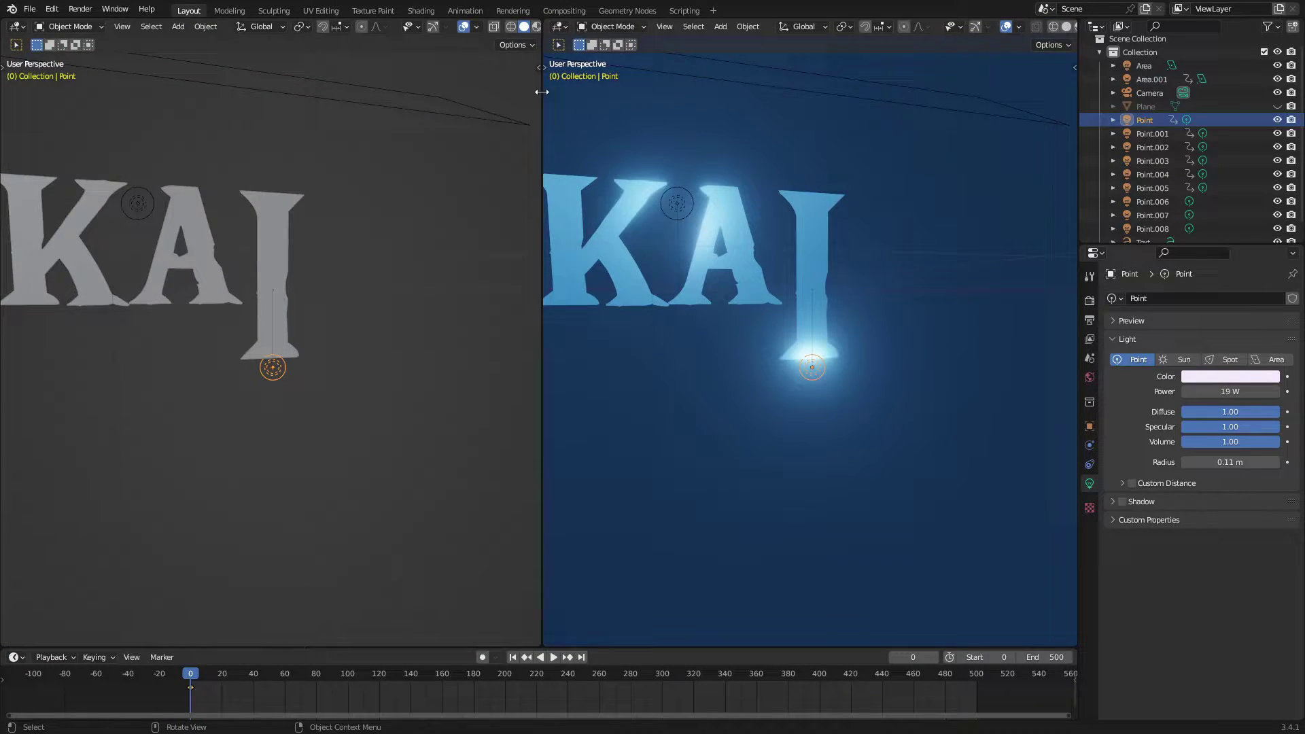
{"action": "left_click", "coordinate": [17, 27]}
{"action": "left_click", "coordinate": [17, 31]}
{"action": "left_click", "coordinate": [17, 32]}
{"action": "left_click", "coordinate": [18, 31]}
{"action": "left_click", "coordinate": [20, 31]}
{"action": "left_click", "coordinate": [62, 155]}
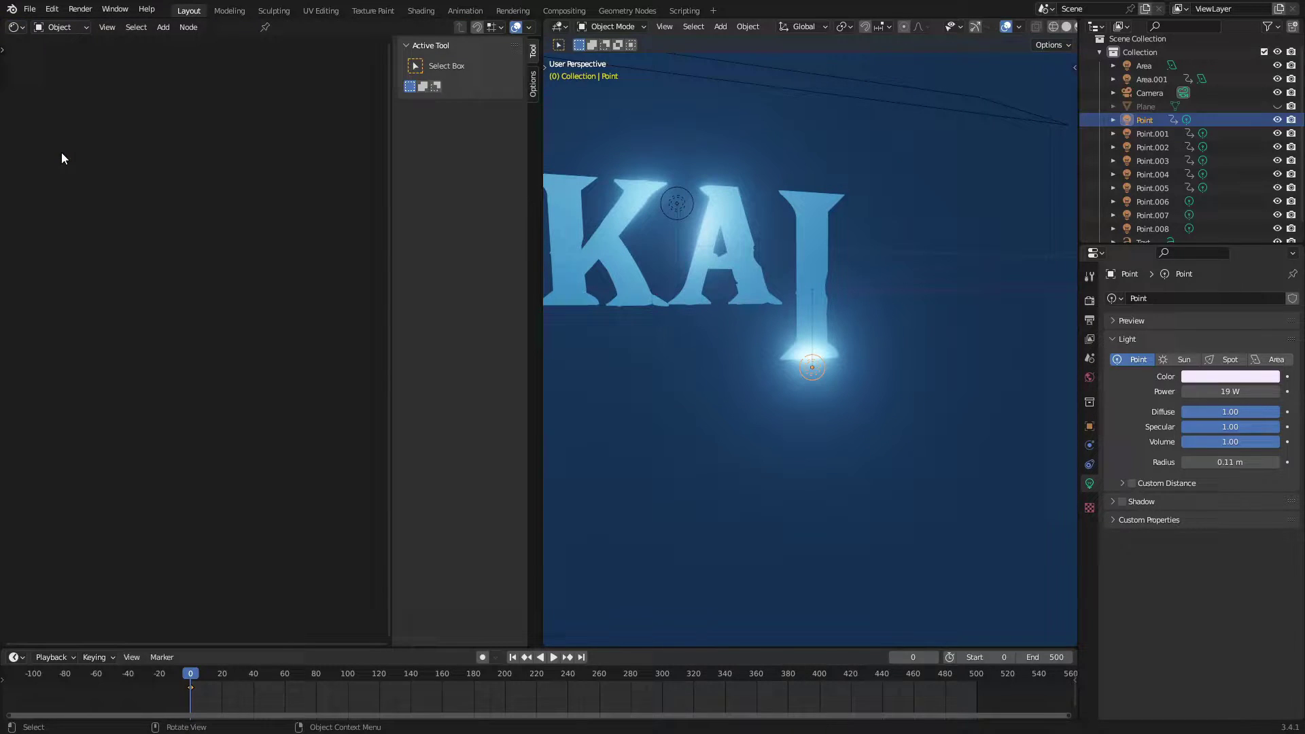
{"action": "left_click", "coordinate": [16, 27]}
{"action": "left_click", "coordinate": [204, 93]}
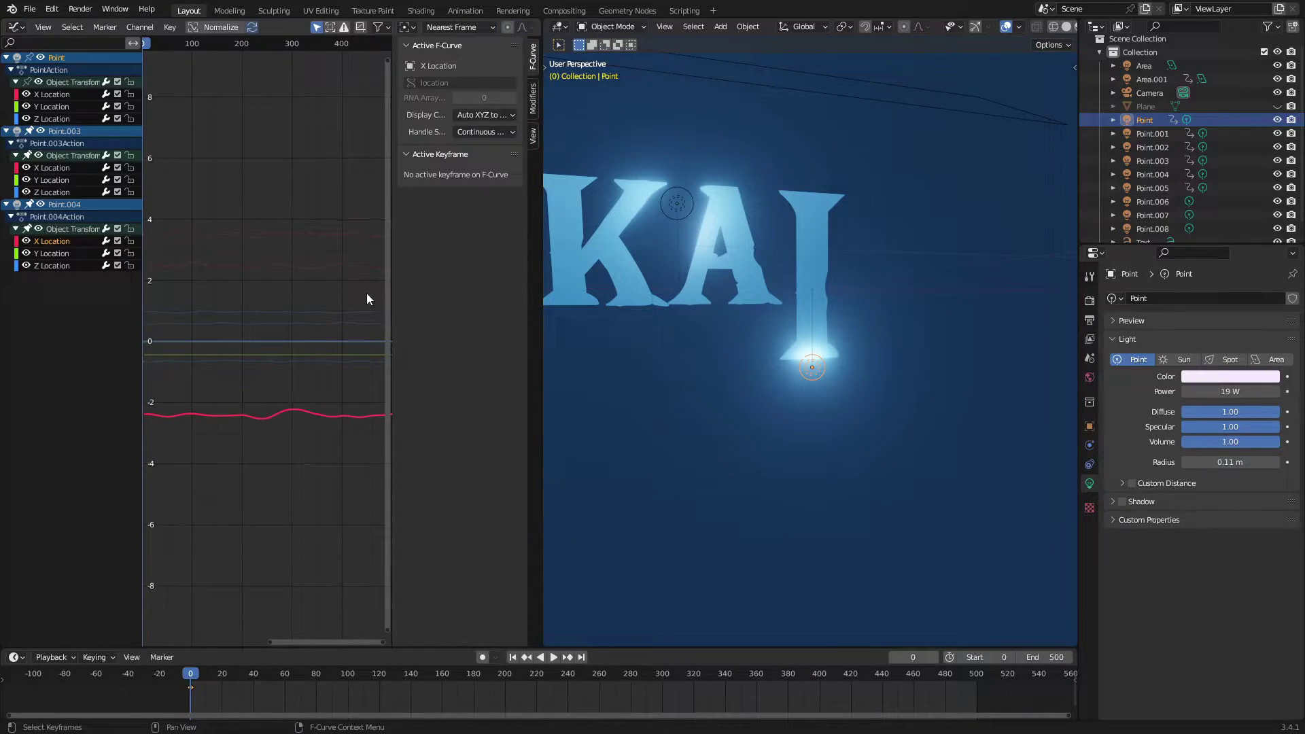
{"action": "left_click_drag", "start_coordinate": [392, 308], "coordinate": [537, 318]}
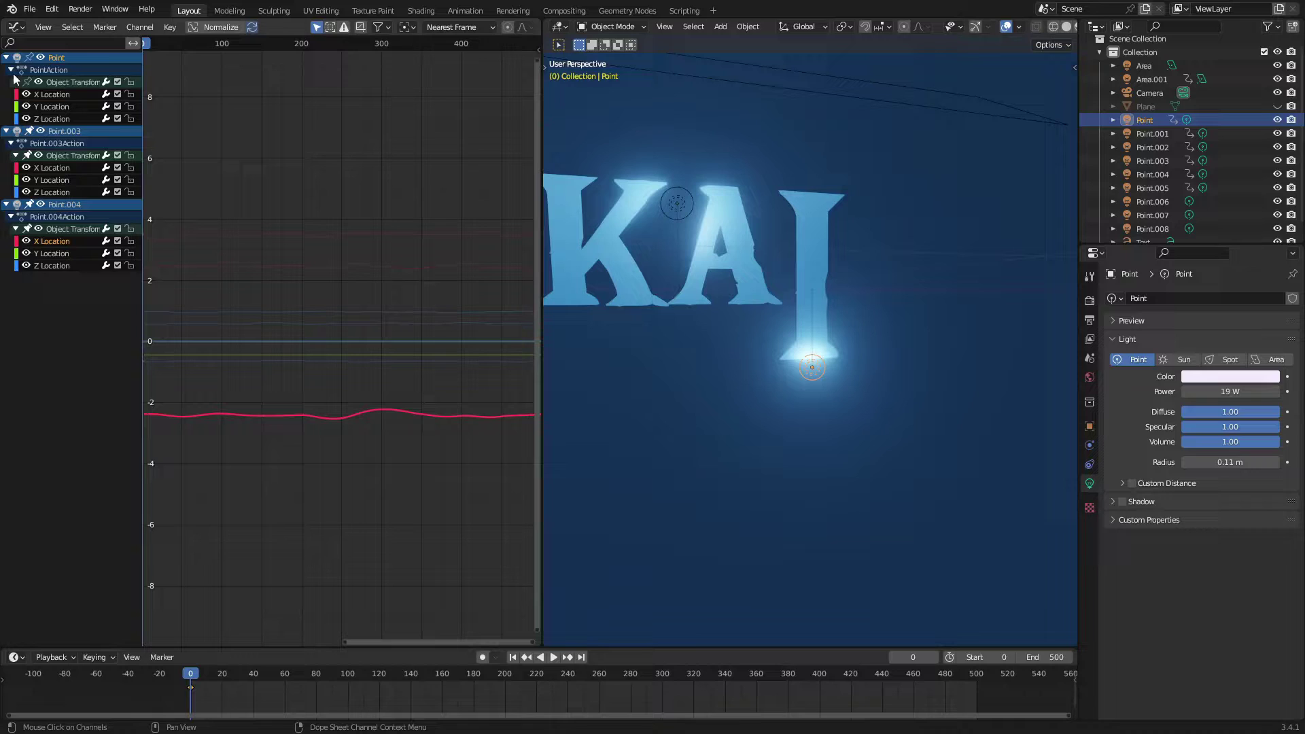
Compare the X, Y and Z Location curves of Point.004 with the point light under the letter I
{"action": "left_click", "coordinate": [66, 266]}
{"action": "left_click", "coordinate": [66, 254]}
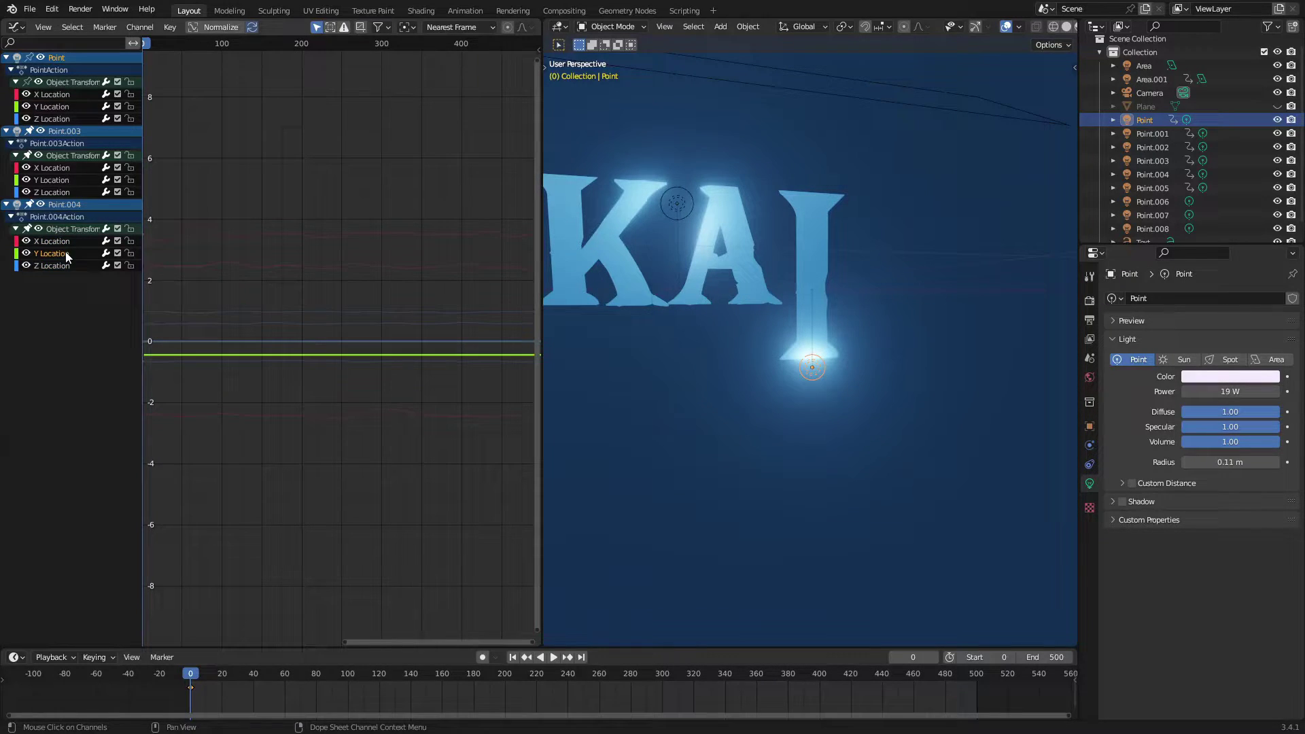
{"action": "middle_click_drag", "start_coordinate": [786, 344], "coordinate": [851, 370]}
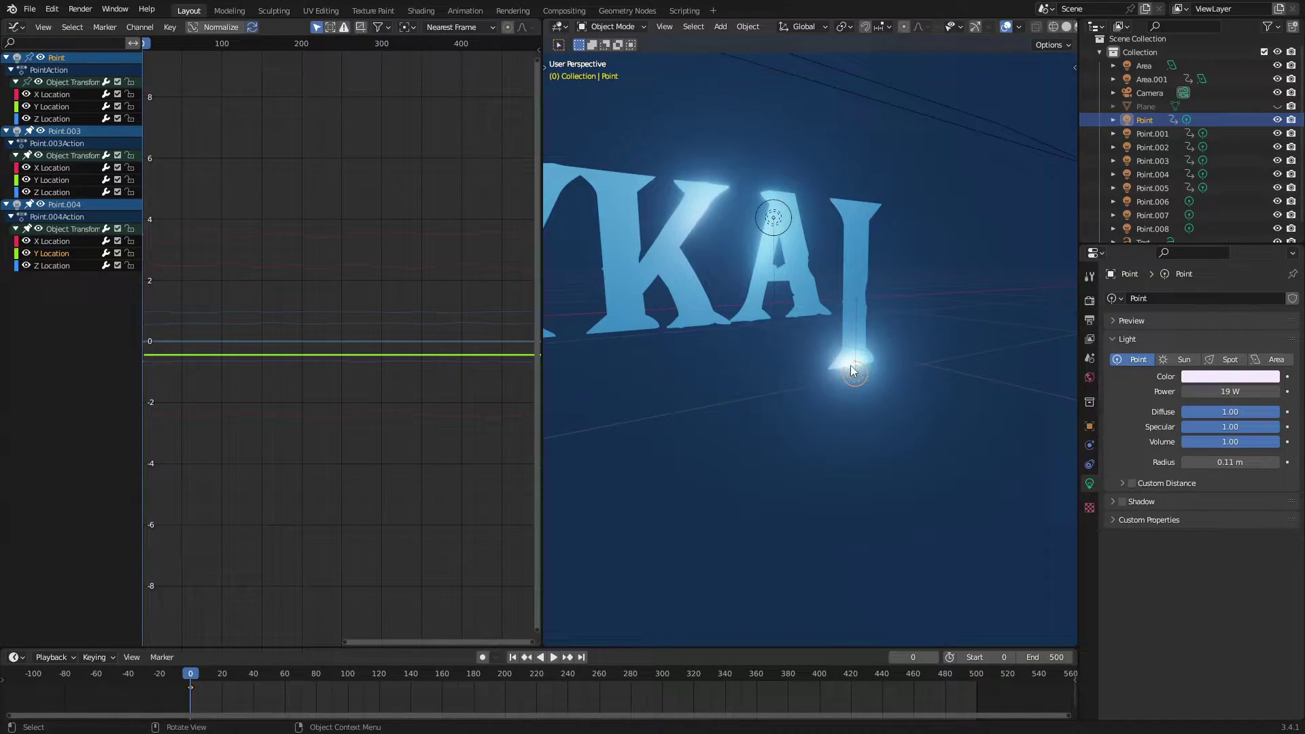
{"action": "left_click", "coordinate": [53, 245]}
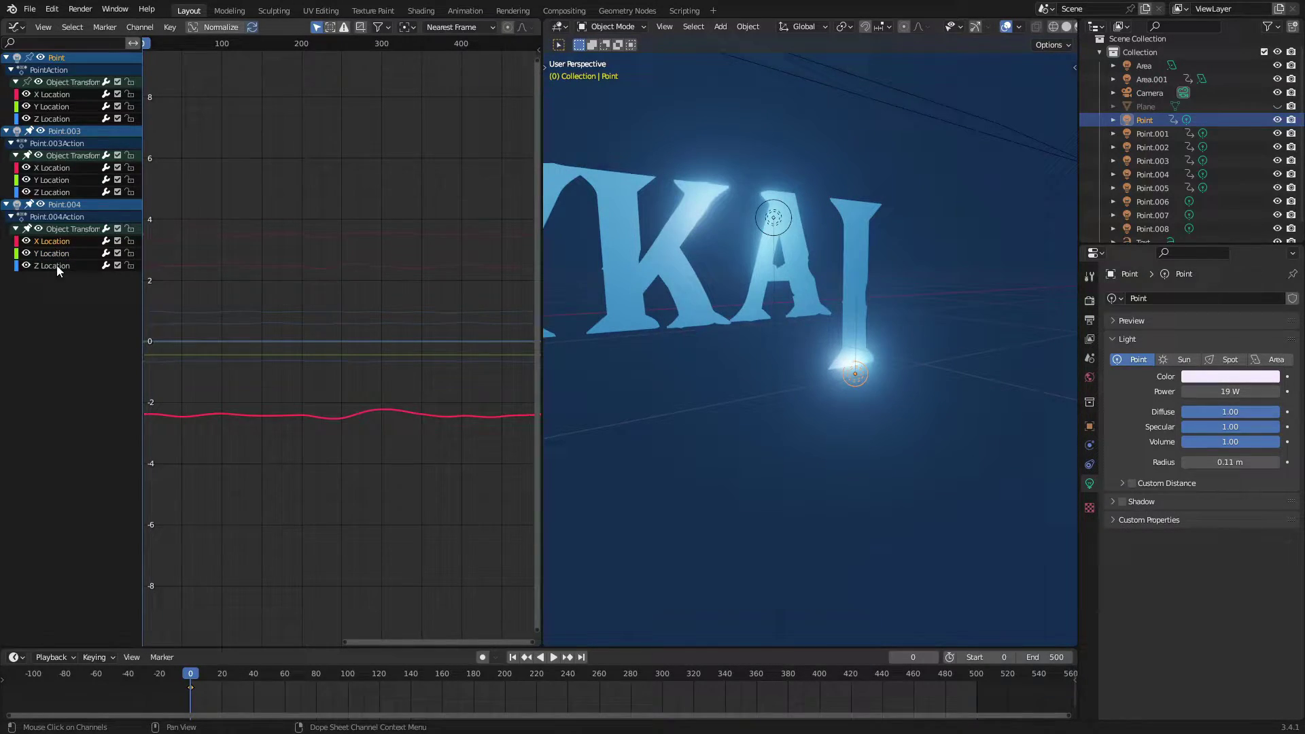
{"action": "left_click", "coordinate": [57, 266]}
{"action": "left_click", "coordinate": [64, 243]}
Display the F-curve modifiers on Point.004's X Location channel and open the choices for adding a modifier
{"action": "key", "text": "n"}
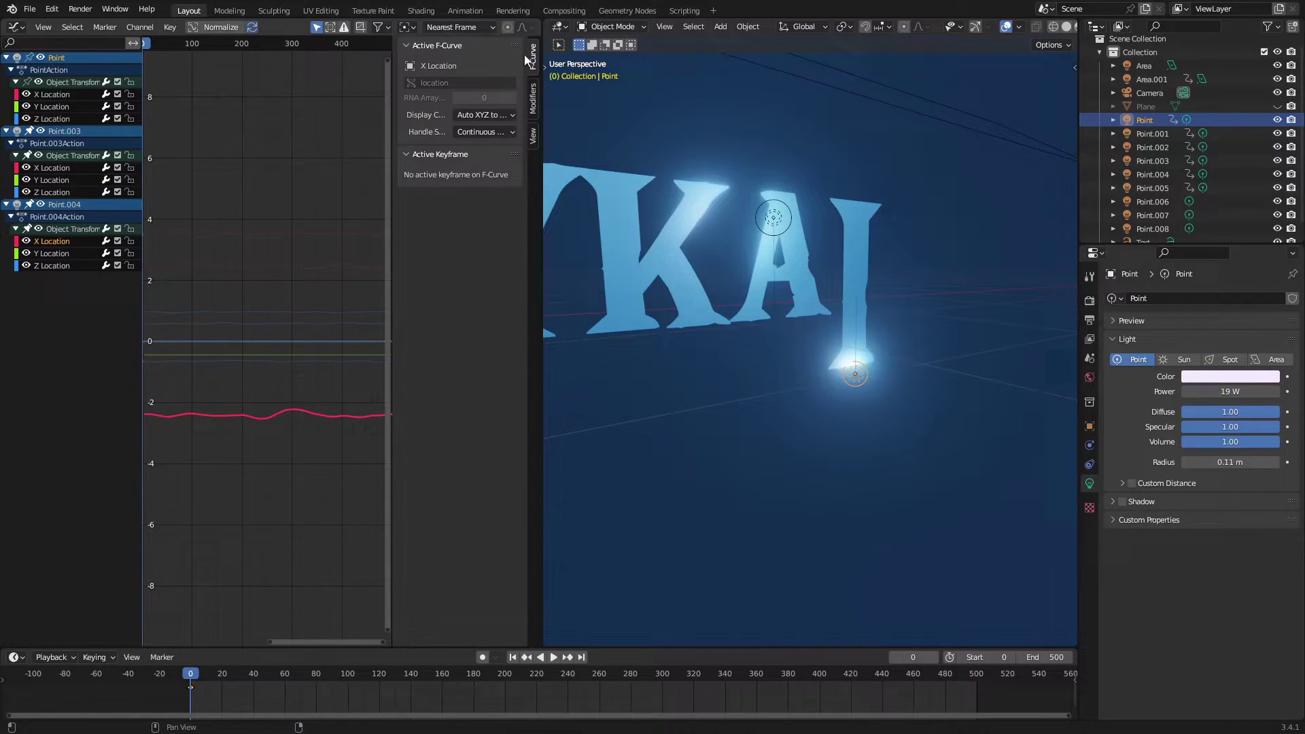
{"action": "left_click", "coordinate": [534, 99]}
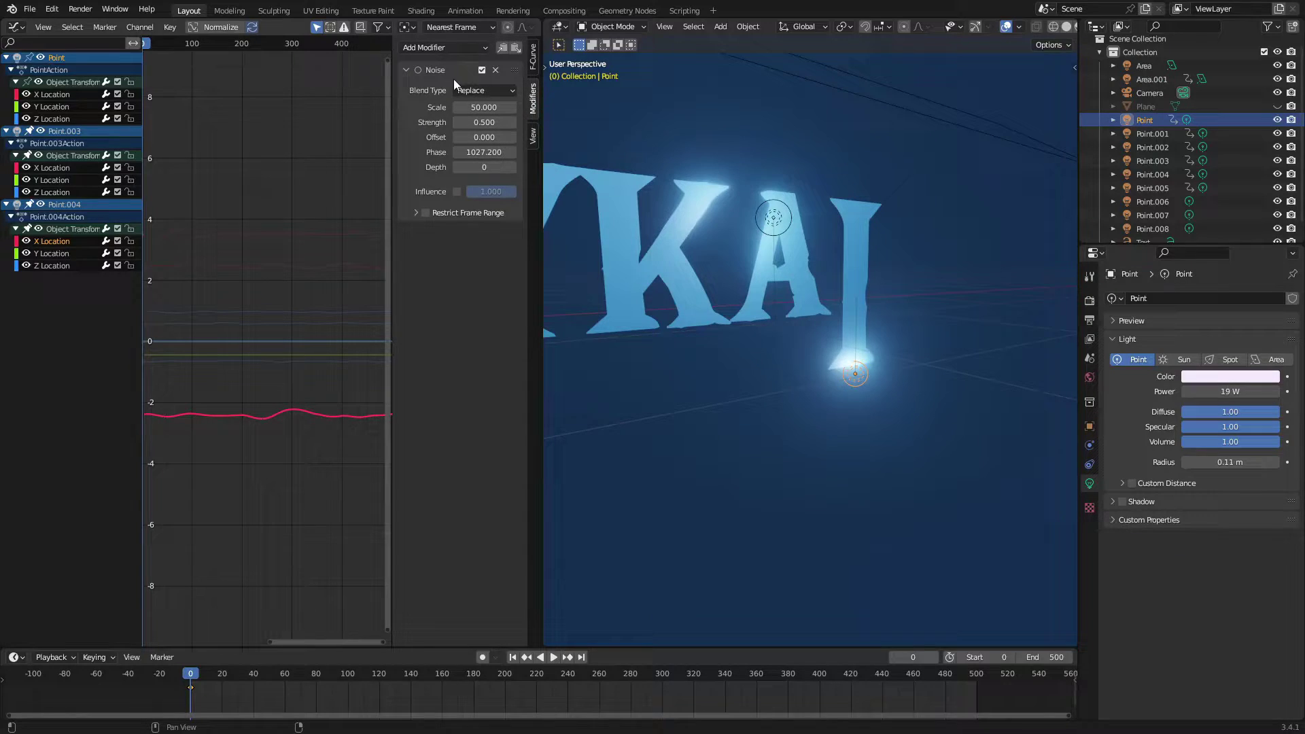
{"action": "left_click", "coordinate": [445, 47]}
Compare the Noise modifier settings on Point.004's X Location and Z Location curves
{"action": "scroll", "coordinate": [855, 320], "scroll_direction": "down", "scroll_amount": 2}
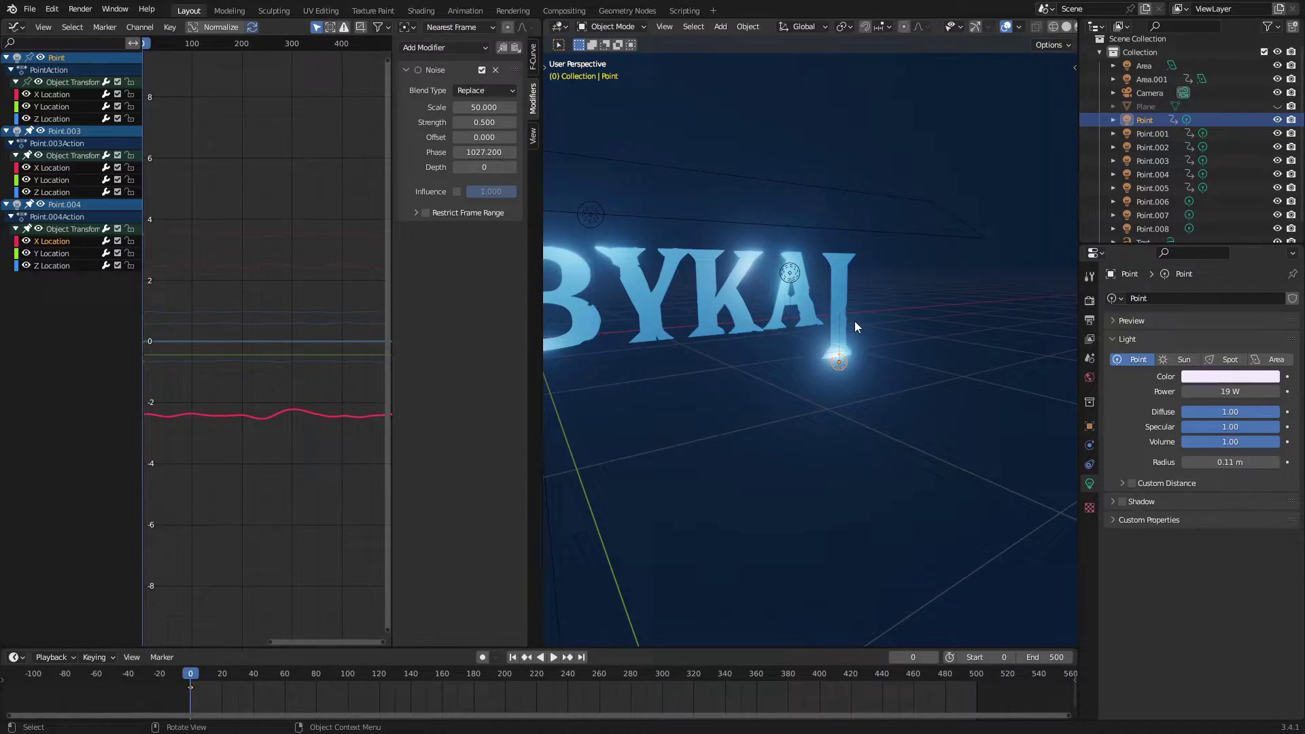
{"action": "scroll", "coordinate": [855, 321], "scroll_direction": "up", "scroll_amount": 1}
{"action": "middle_click_drag", "start_coordinate": [789, 367], "coordinate": [897, 365]}
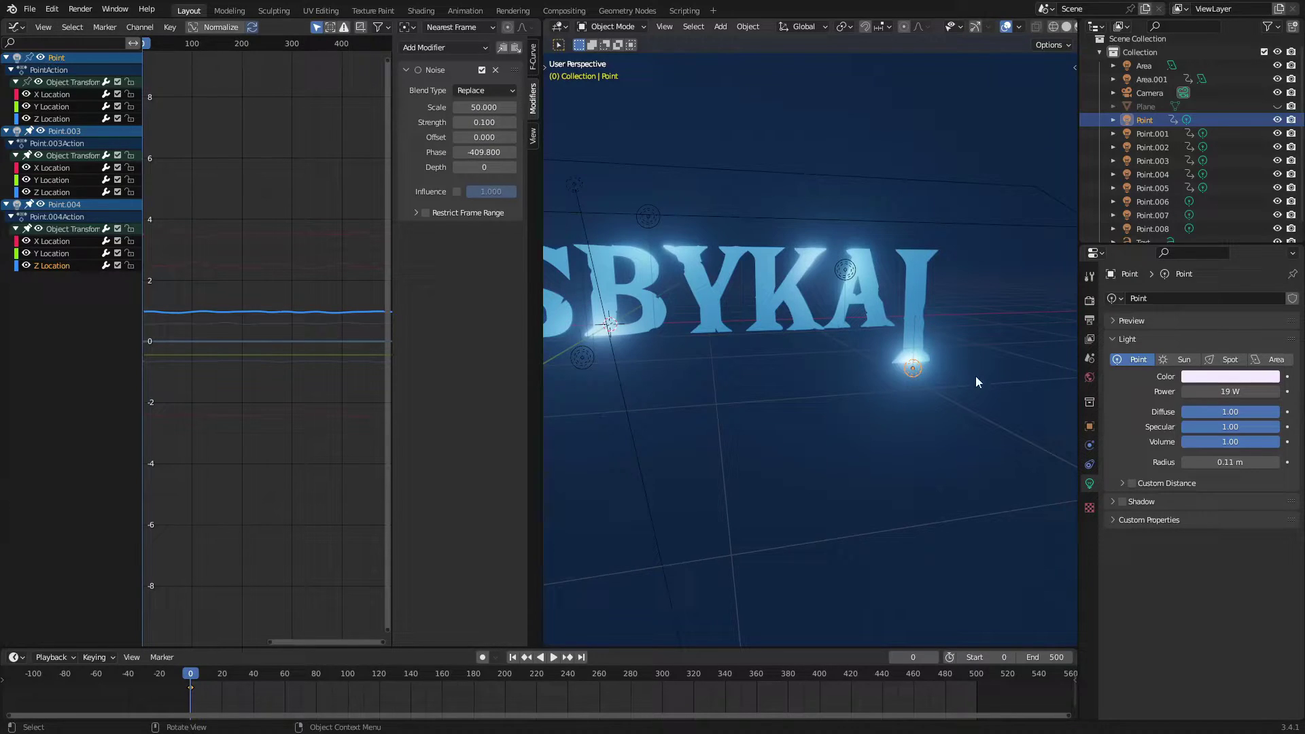
{"action": "left_click", "coordinate": [67, 264]}
{"action": "left_click", "coordinate": [67, 242]}
{"action": "left_click", "coordinate": [67, 264]}
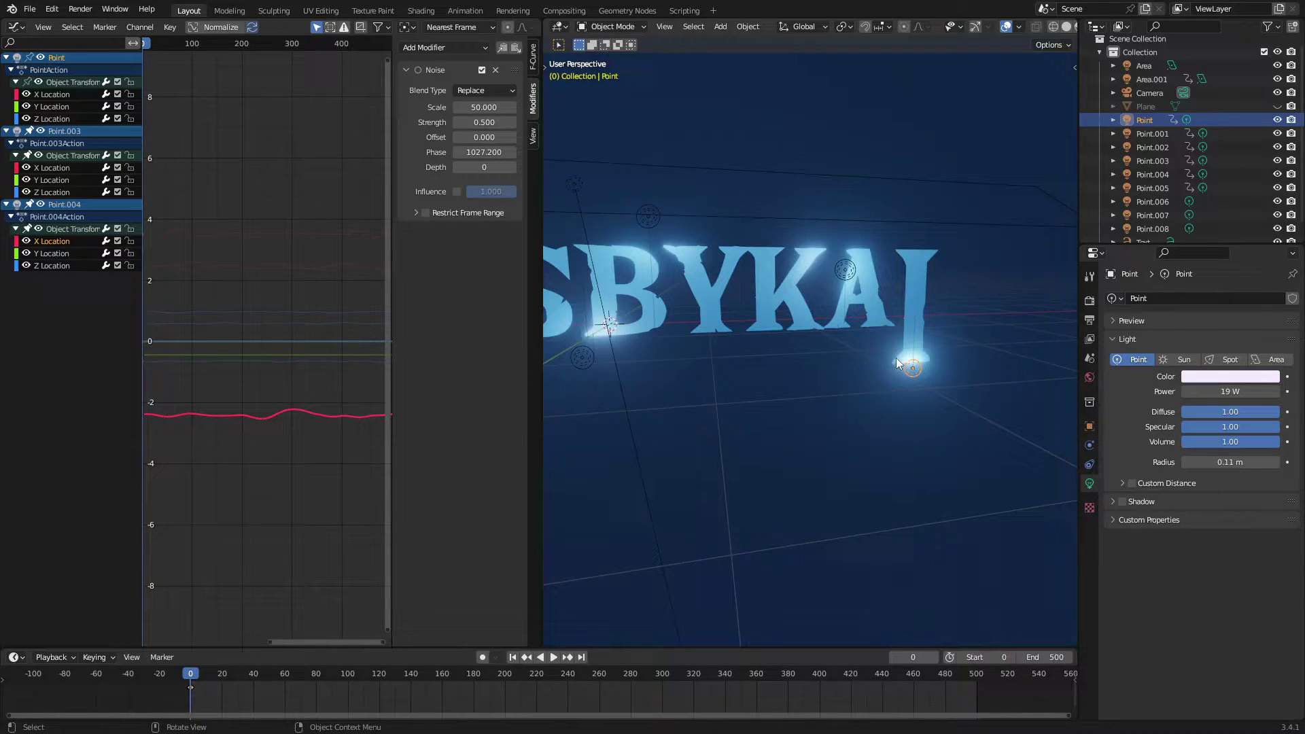
Try duplicating the point light under the letter I to a spot between the letters K and A, and delete the copy
{"action": "key", "text": "shift+d"}
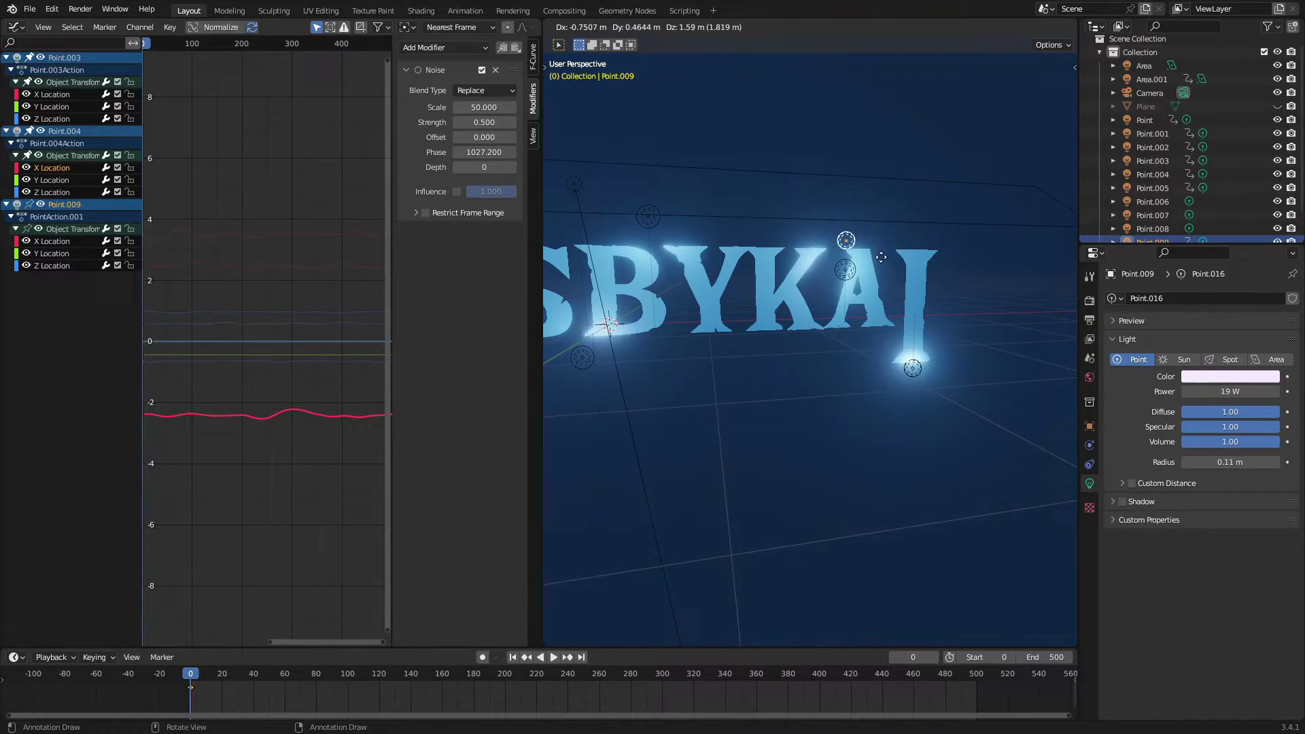
{"action": "left_click", "coordinate": [876, 288]}
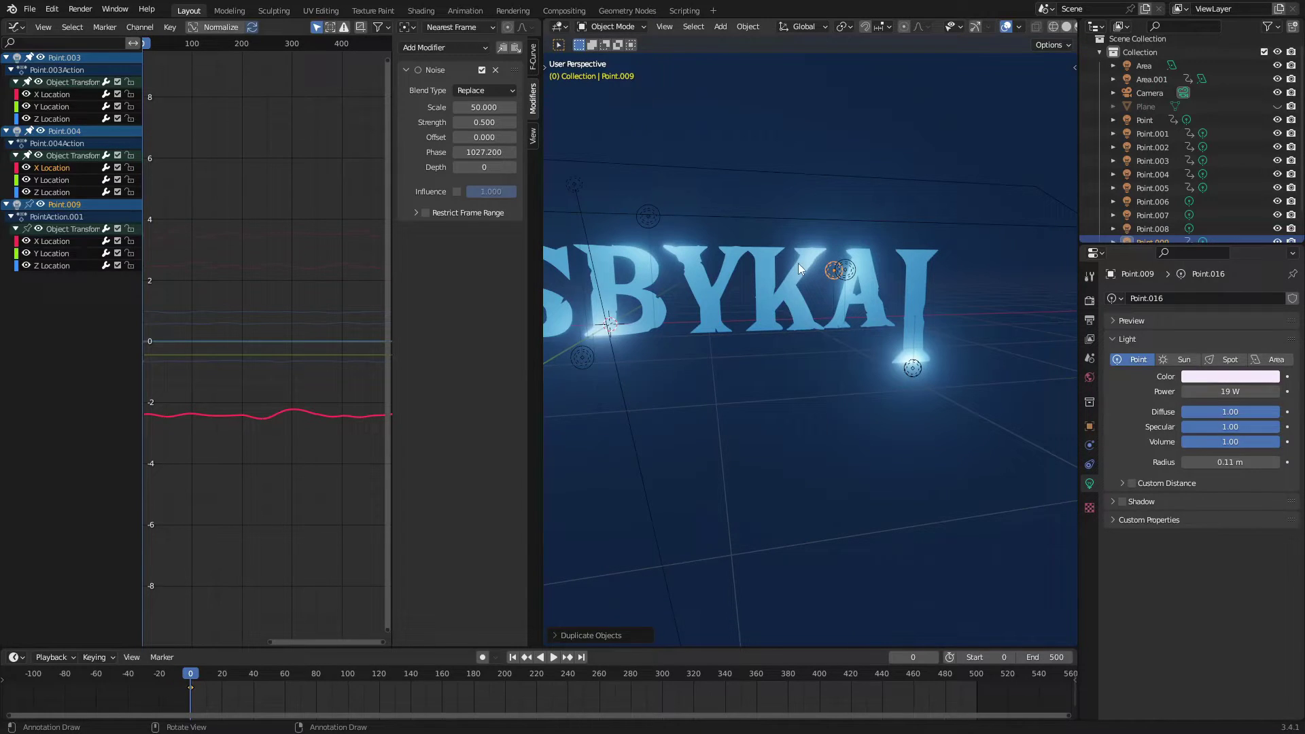
{"action": "key", "text": "Delete"}
Play the animation with the whole text in view, stop it at frame 173 and select the area light above the text
{"action": "scroll", "coordinate": [804, 297], "scroll_direction": "down", "scroll_amount": 2}
{"action": "middle_click_drag", "start_coordinate": [803, 296], "coordinate": [839, 336]}
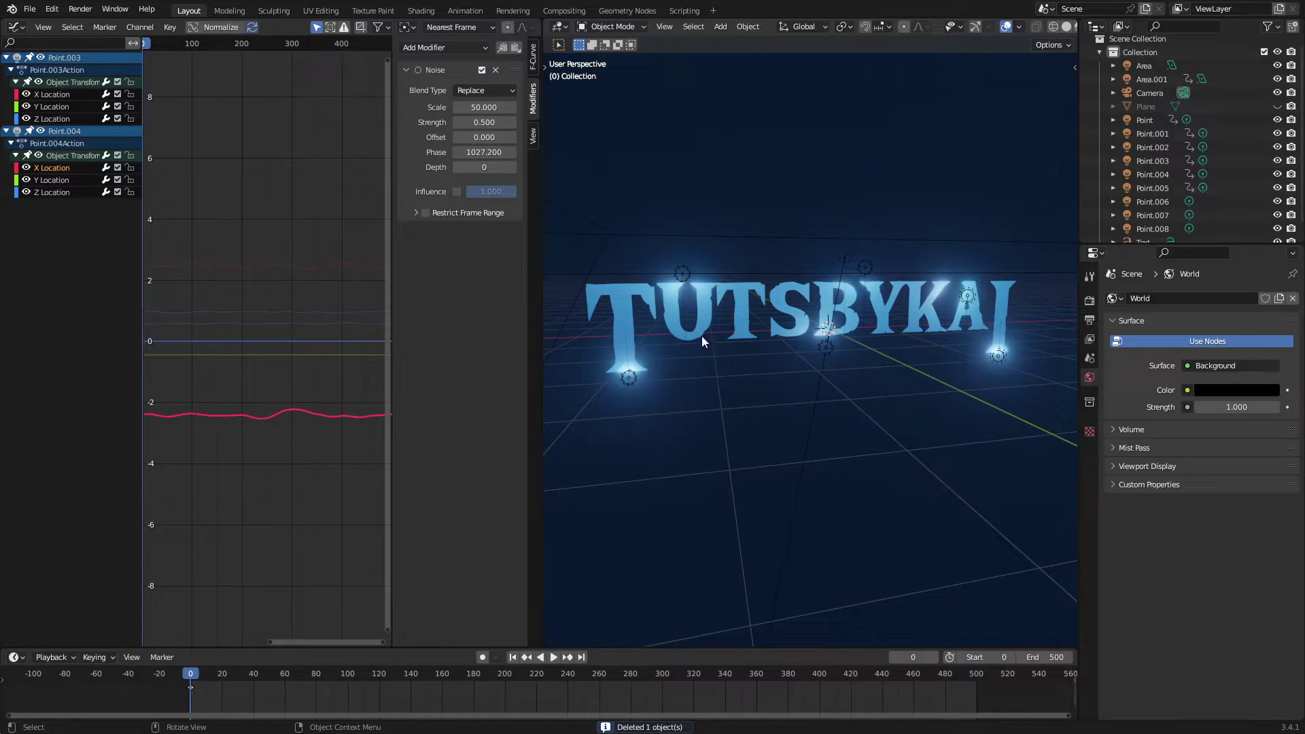
{"action": "left_click", "coordinate": [555, 657]}
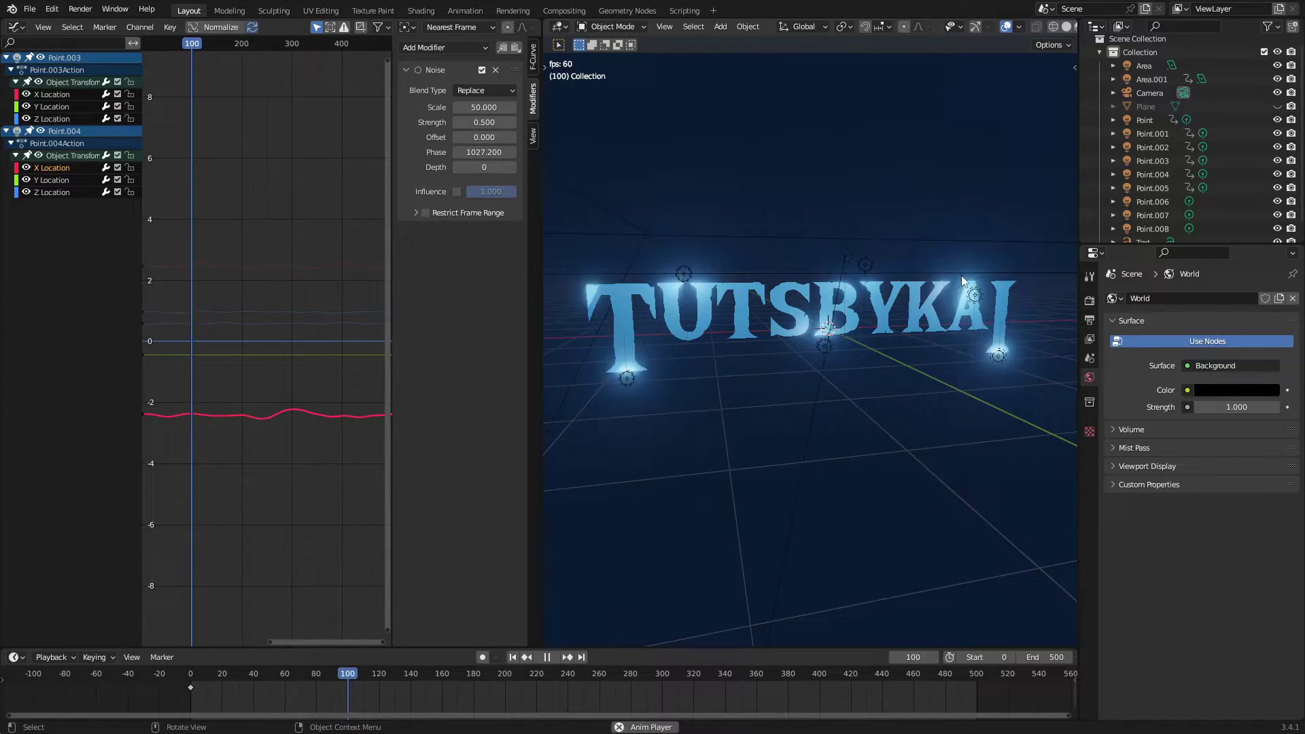
{"action": "key", "text": "space"}
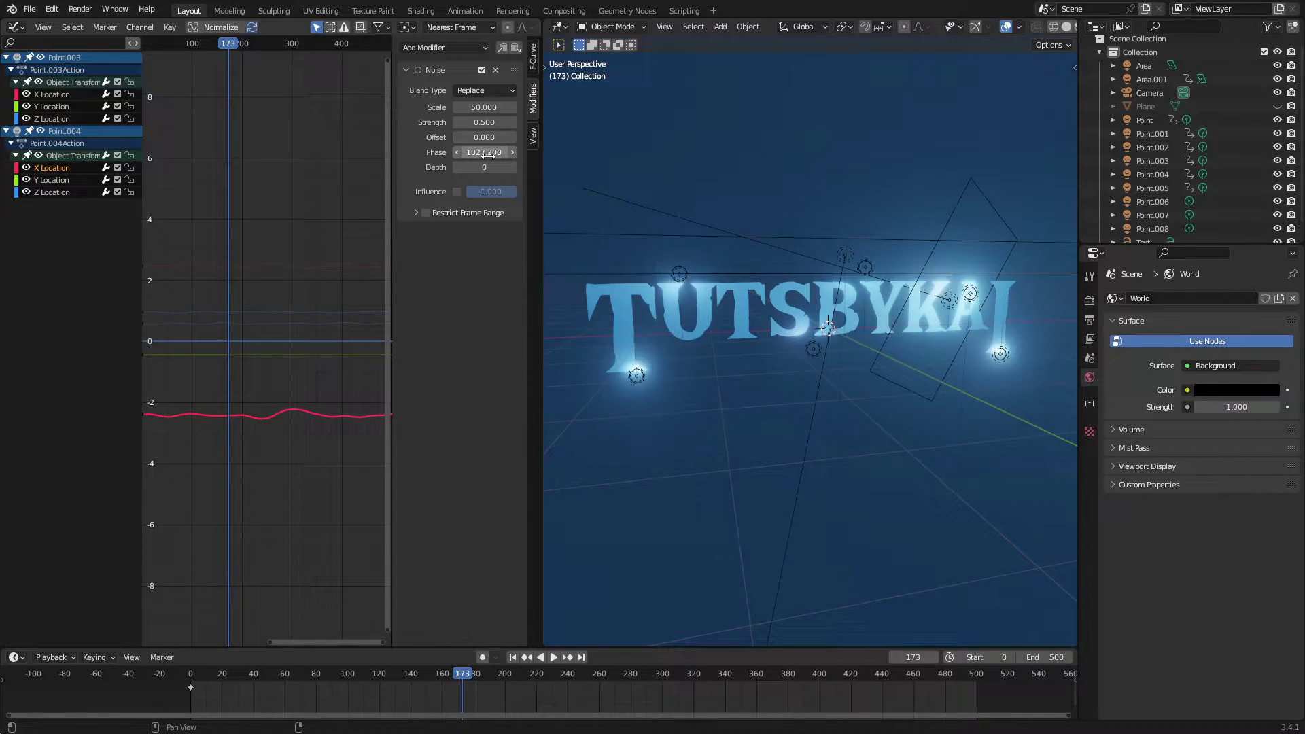
{"action": "left_click", "coordinate": [814, 351]}
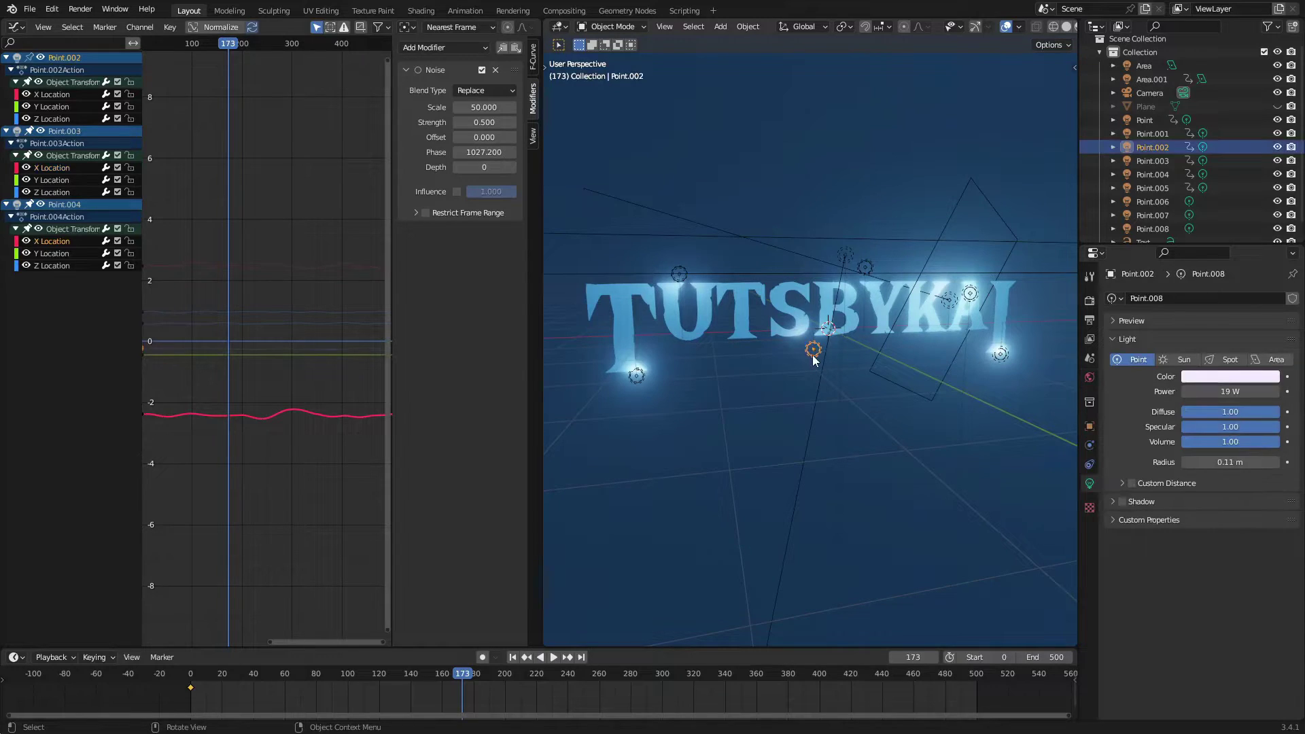
Set the Phase of the Noise modifier on Point.004's X Location curve to 1318.600
{"action": "left_click", "coordinate": [680, 275]}
{"action": "middle_click_drag", "start_coordinate": [682, 275], "coordinate": [816, 289]}
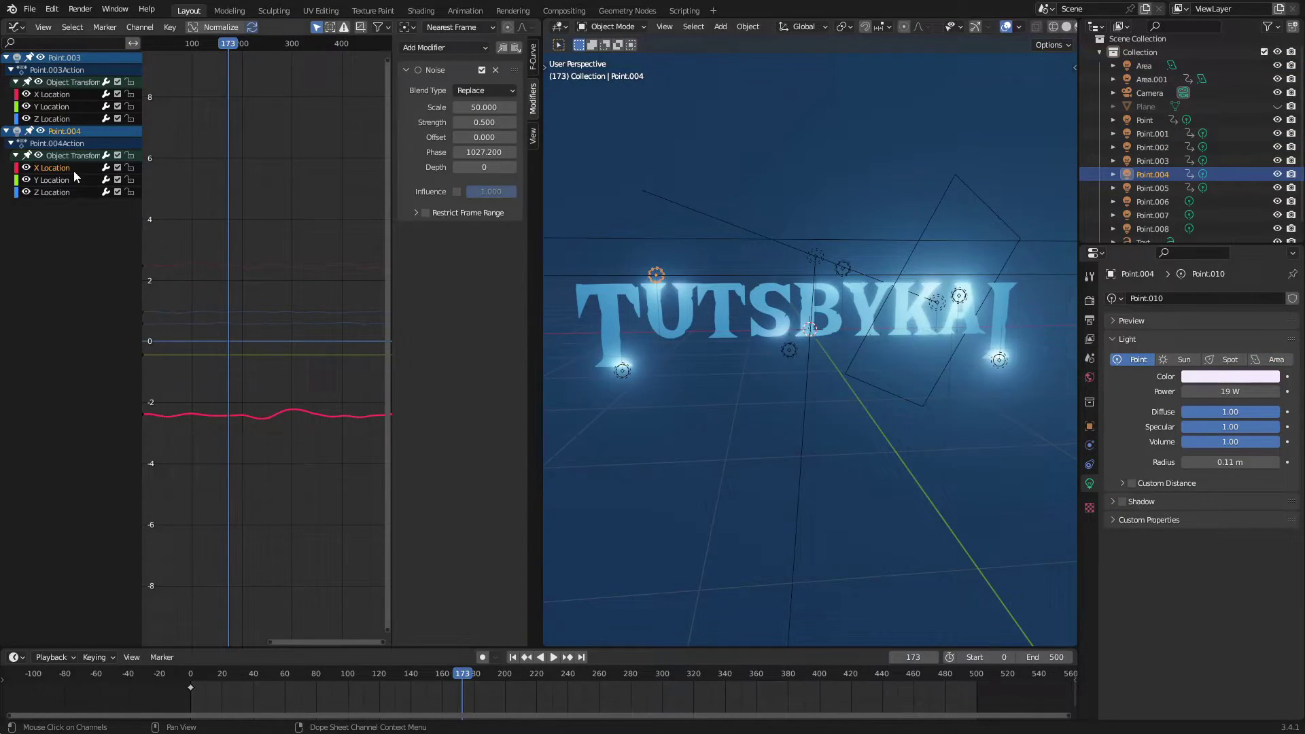
{"action": "left_click", "coordinate": [68, 192]}
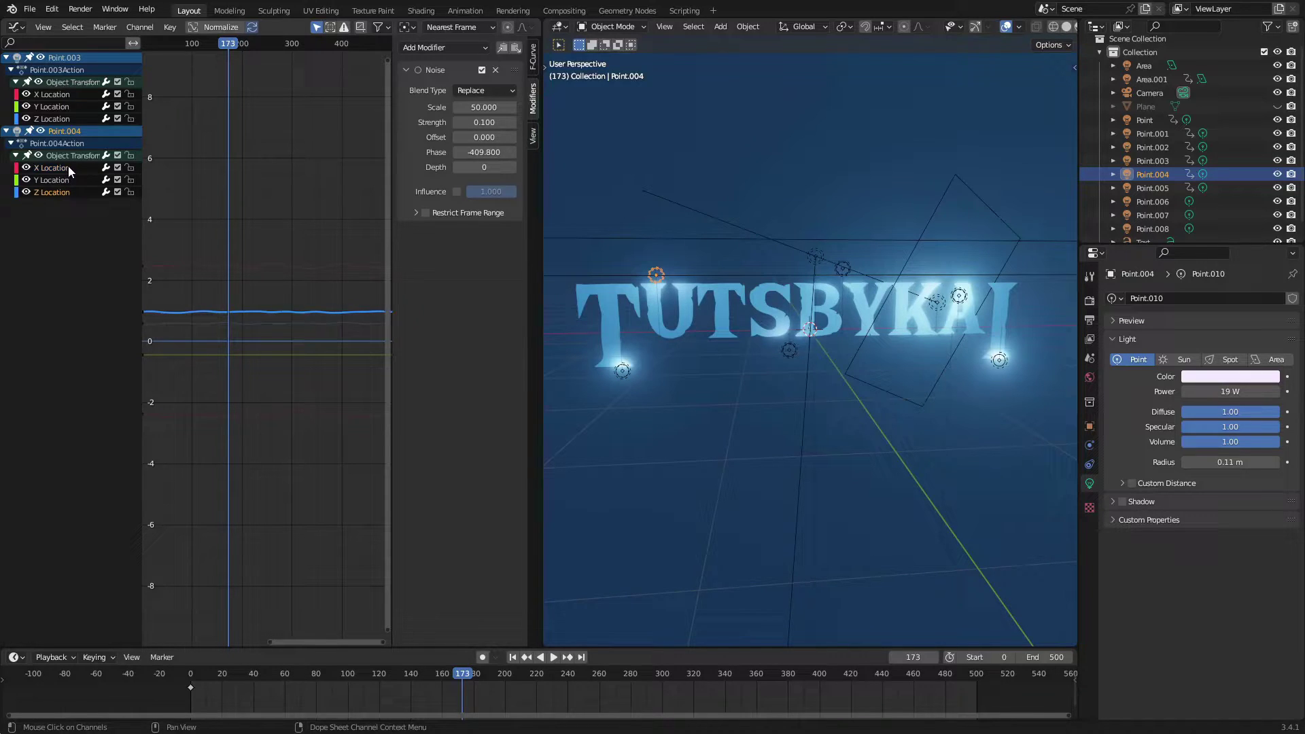
{"action": "left_click", "coordinate": [68, 167]}
{"action": "left_click", "coordinate": [792, 351]}
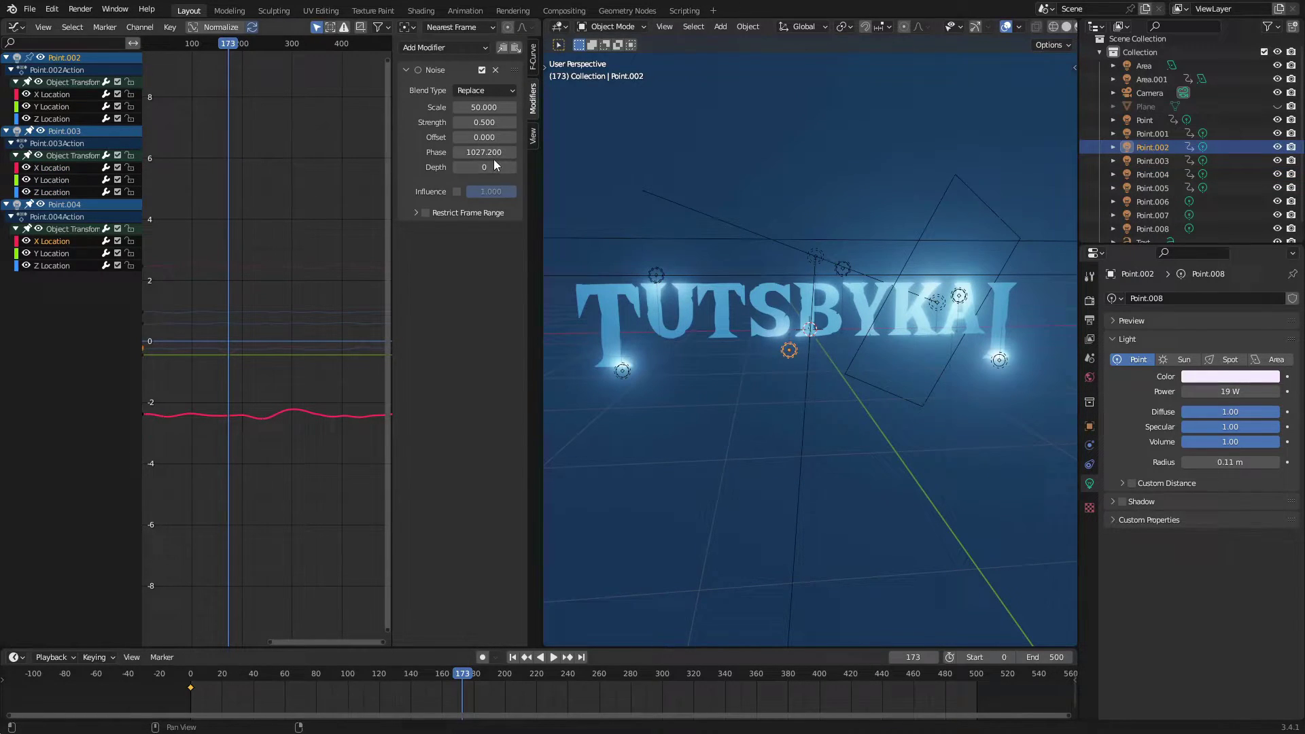
{"action": "left_click_drag", "start_coordinate": [493, 156], "coordinate": [548, 197]}
Select the point light under the first letter T and start playing the animation
{"action": "left_click", "coordinate": [656, 287]}
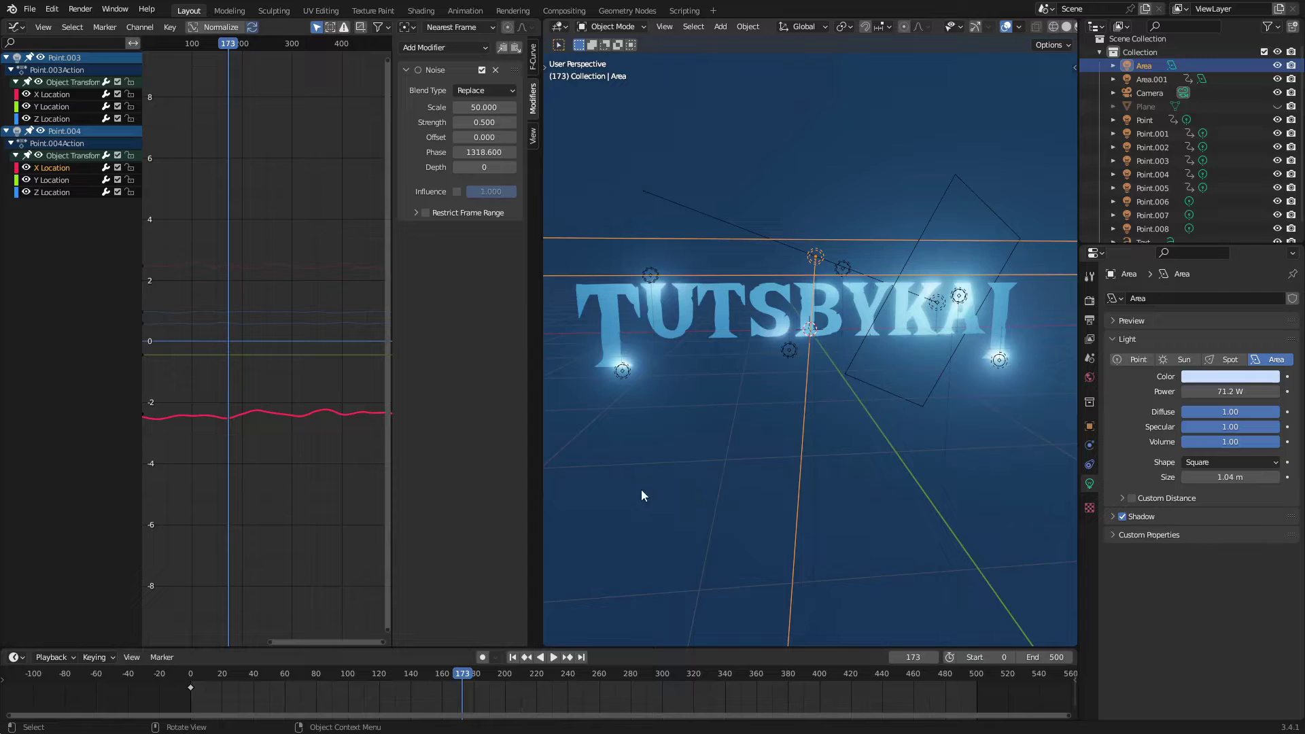
{"action": "left_click", "coordinate": [650, 278]}
{"action": "middle_click_drag", "start_coordinate": [741, 268], "coordinate": [914, 258]}
{"action": "left_click", "coordinate": [642, 366]}
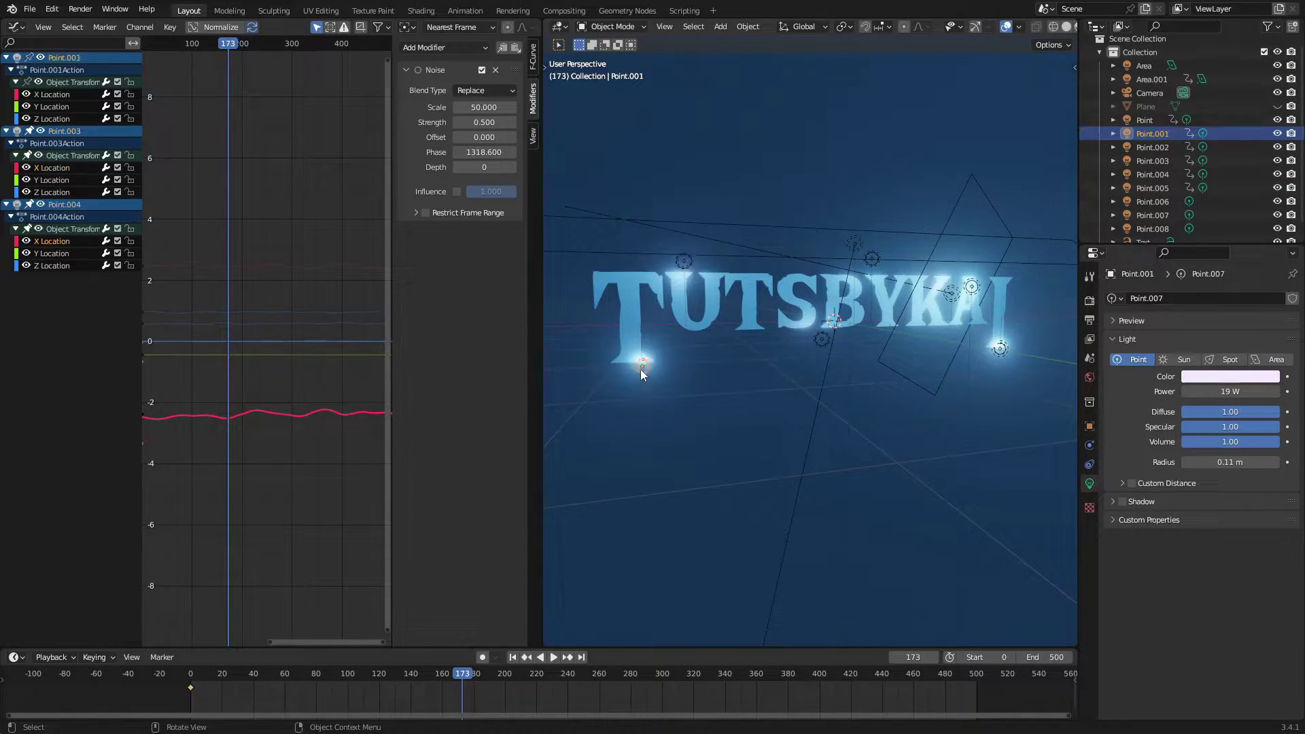
{"action": "left_click", "coordinate": [554, 657]}
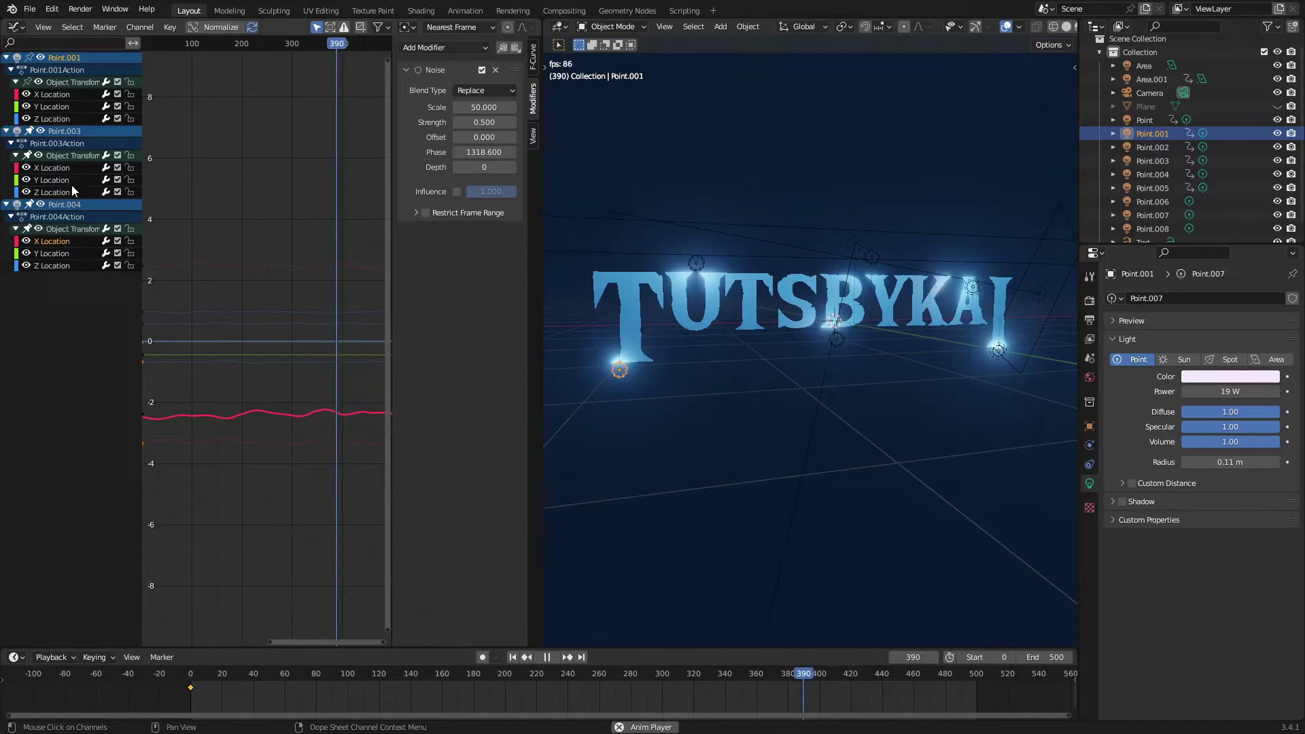
Compare the X Location Noise modifiers of Point.003 and Point.004 during playback and alternate the selection between the two lights' channels
{"action": "left_click", "coordinate": [64, 168]}
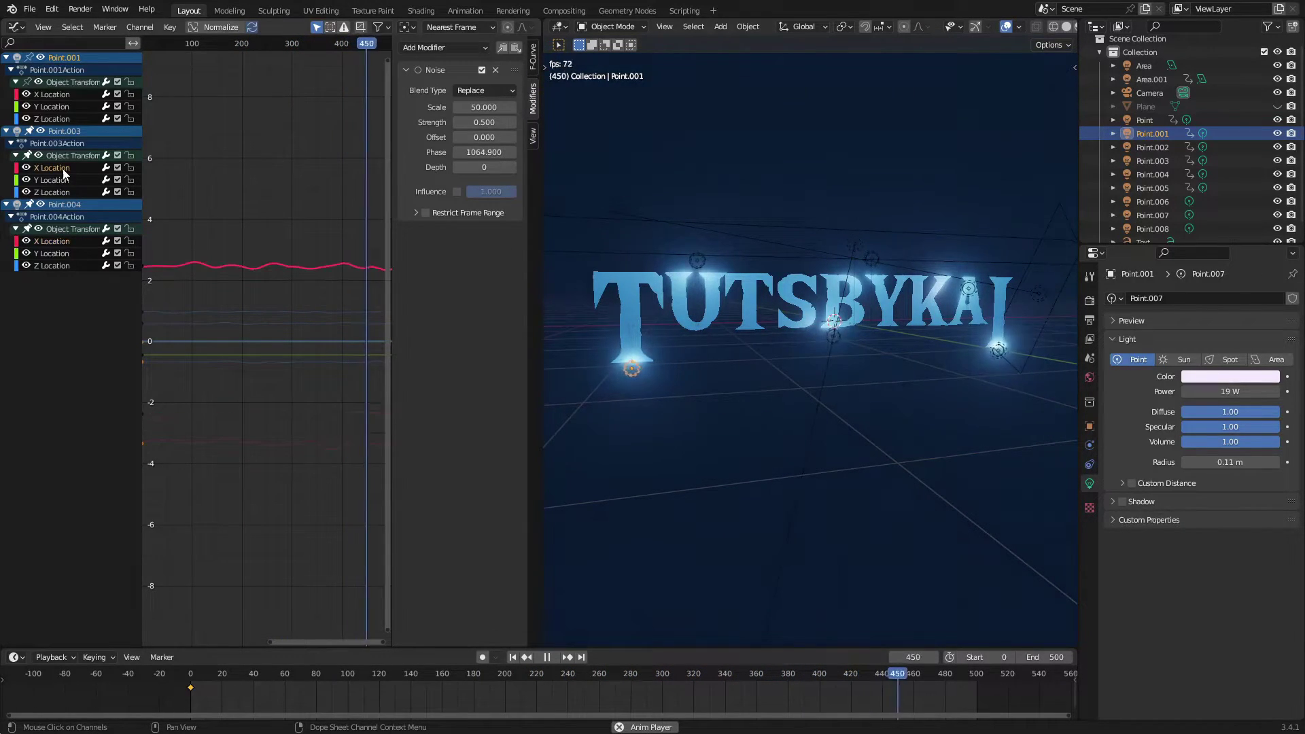
{"action": "left_click", "coordinate": [67, 242]}
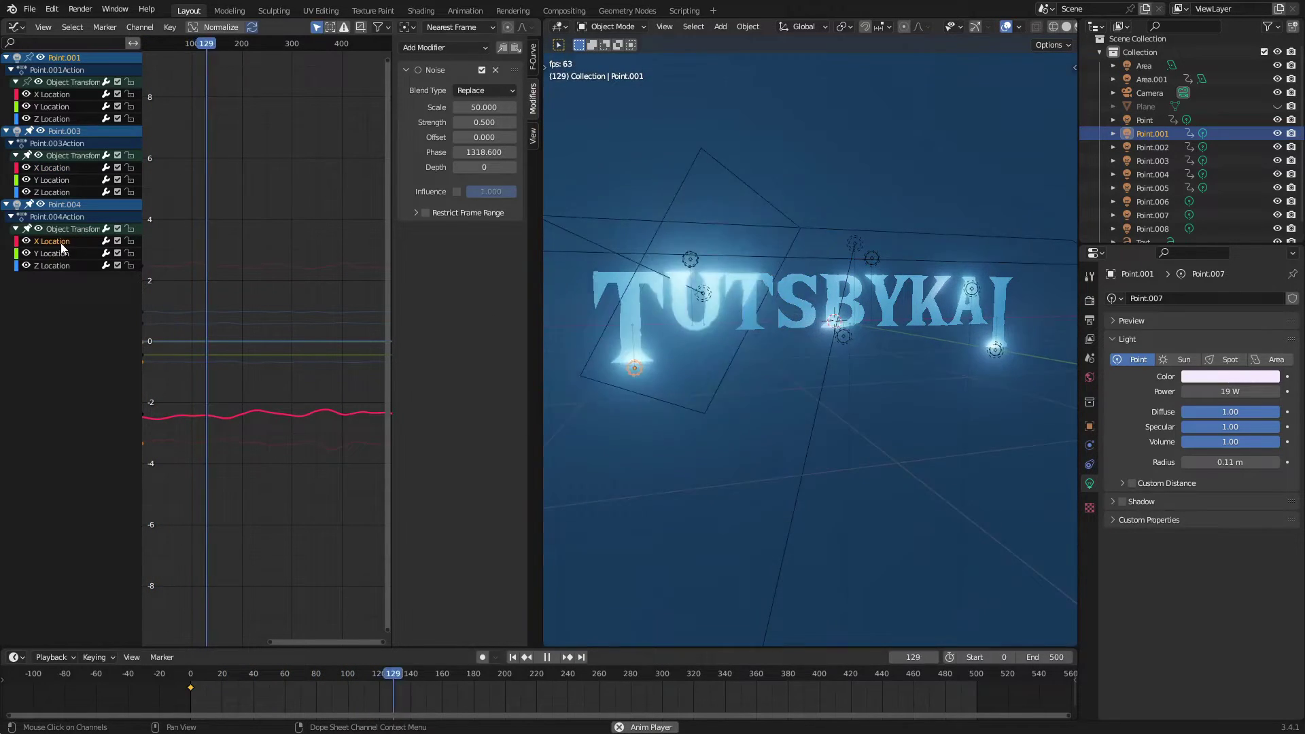
{"action": "left_click", "coordinate": [63, 206]}
{"action": "left_click", "coordinate": [69, 56]}
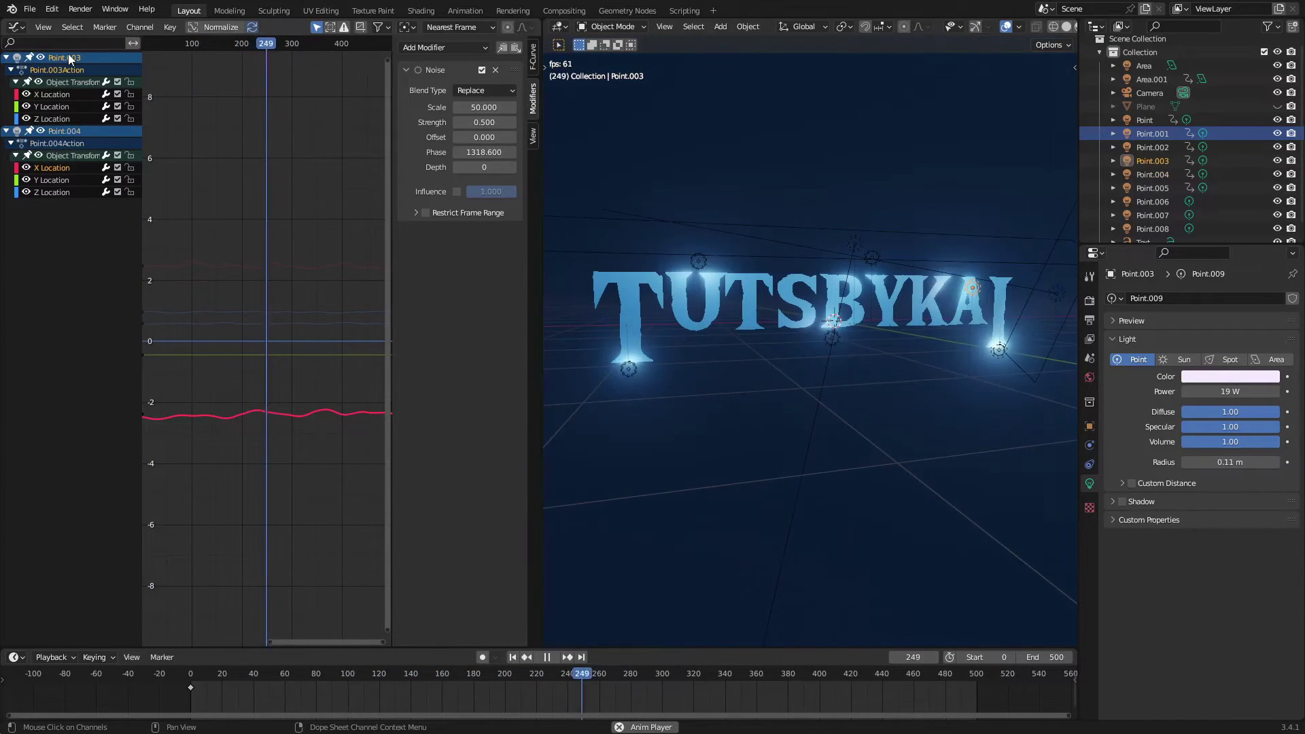
{"action": "left_click", "coordinate": [54, 132]}
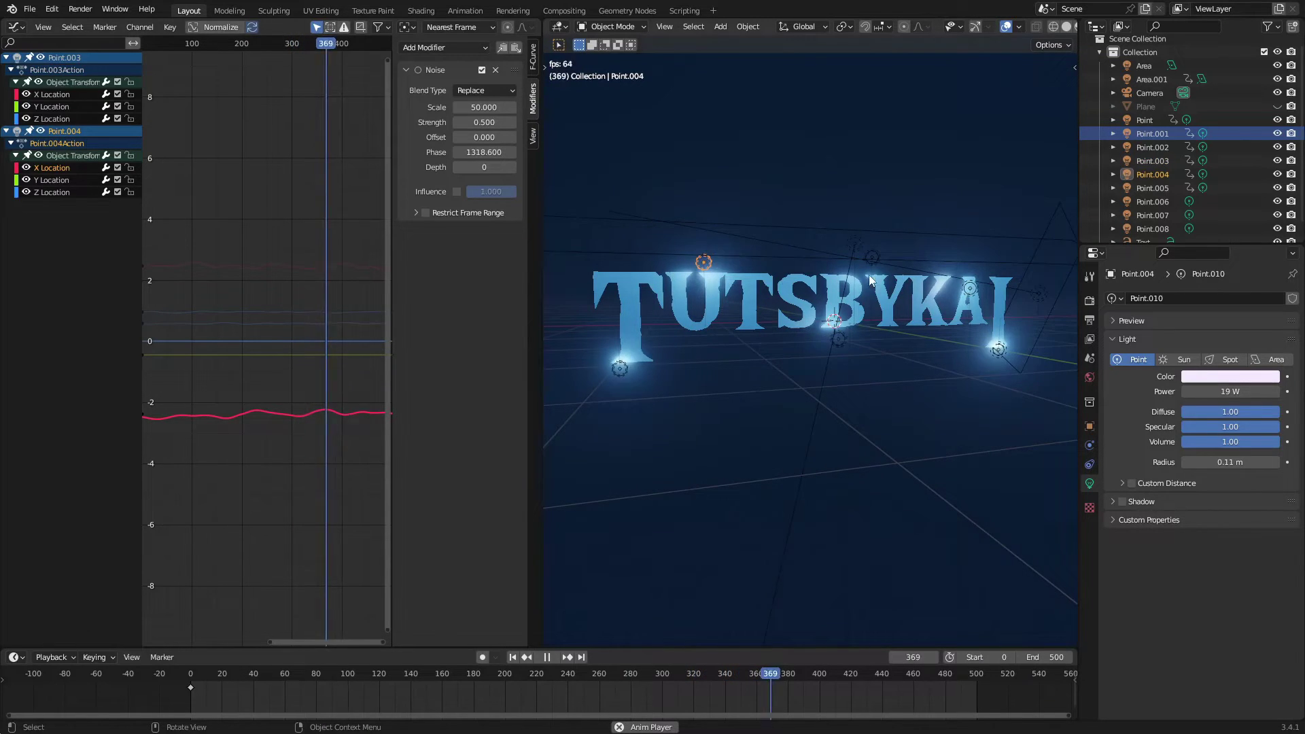
{"action": "left_click", "coordinate": [68, 58]}
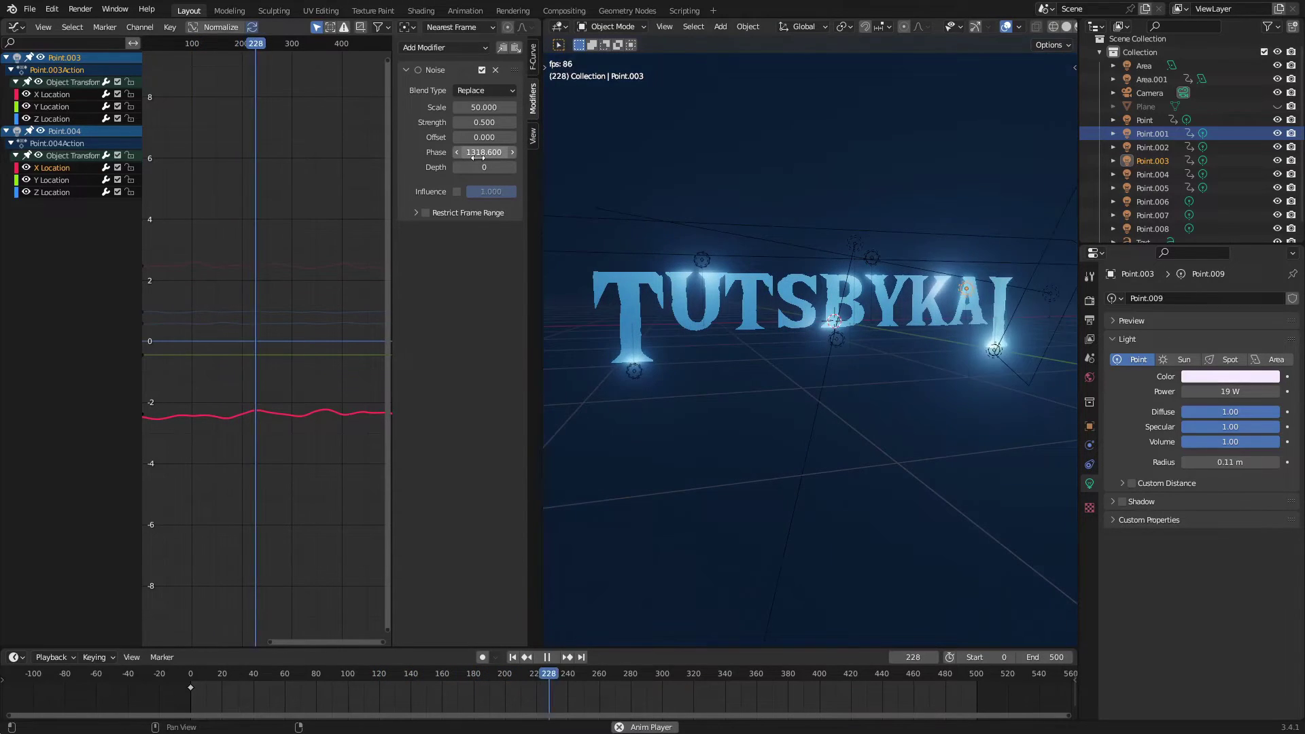
{"action": "left_click", "coordinate": [62, 132]}
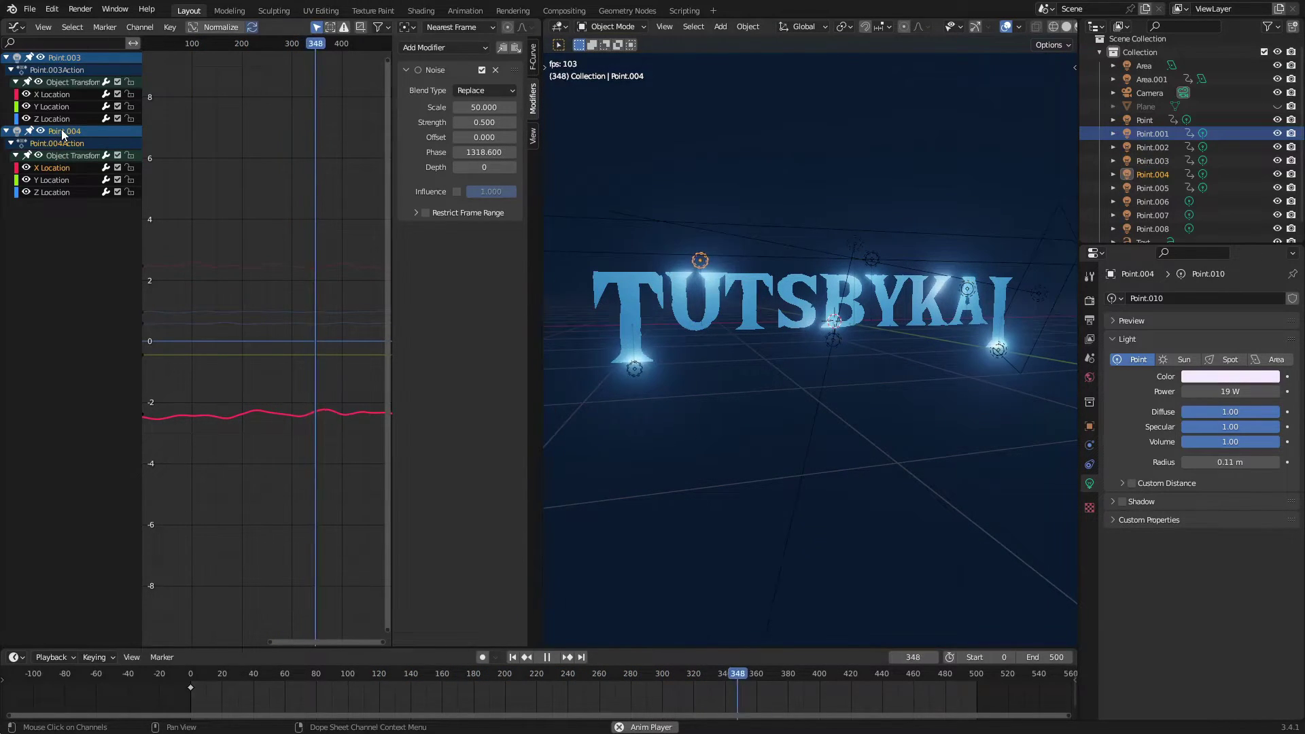
Inspect the Z Location Noise modifier of the light above the U, select the light under the T and clear the curve selection
{"action": "left_click", "coordinate": [782, 269]}
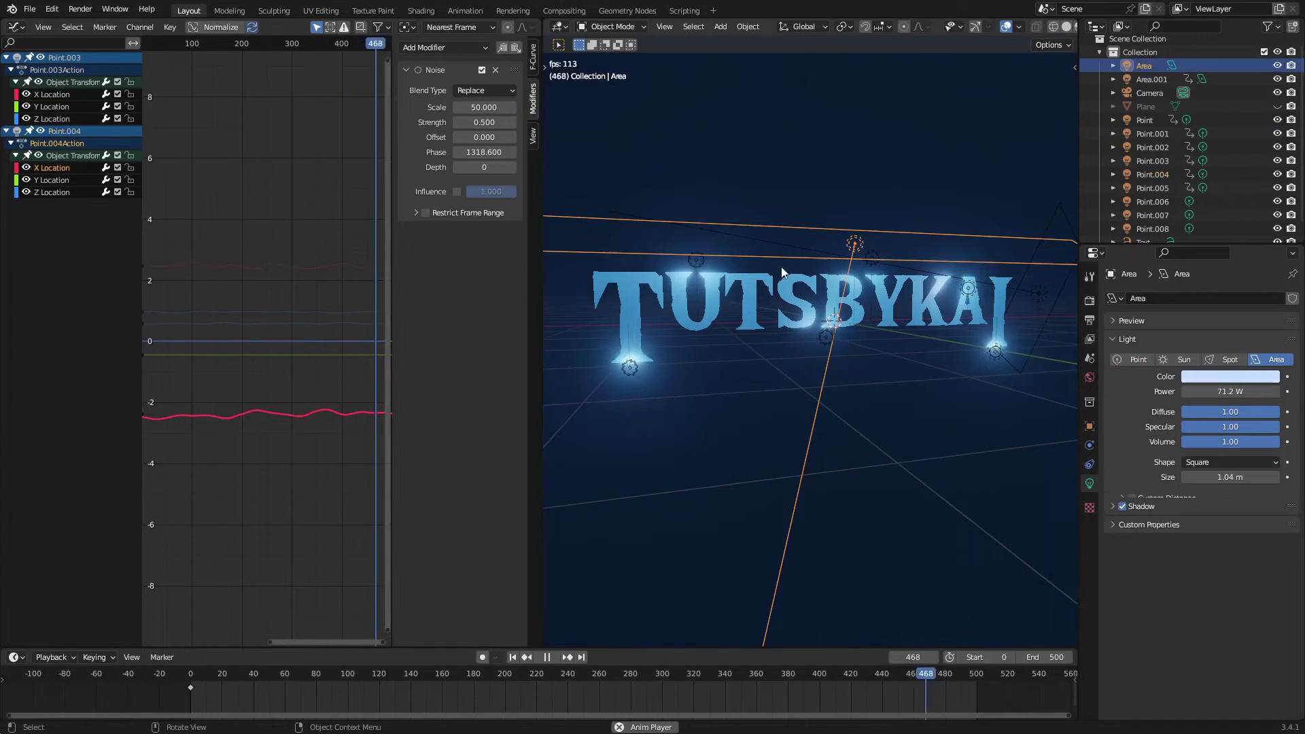
{"action": "left_click", "coordinate": [696, 262]}
{"action": "scroll", "coordinate": [696, 266], "scroll_direction": "up", "scroll_amount": 4}
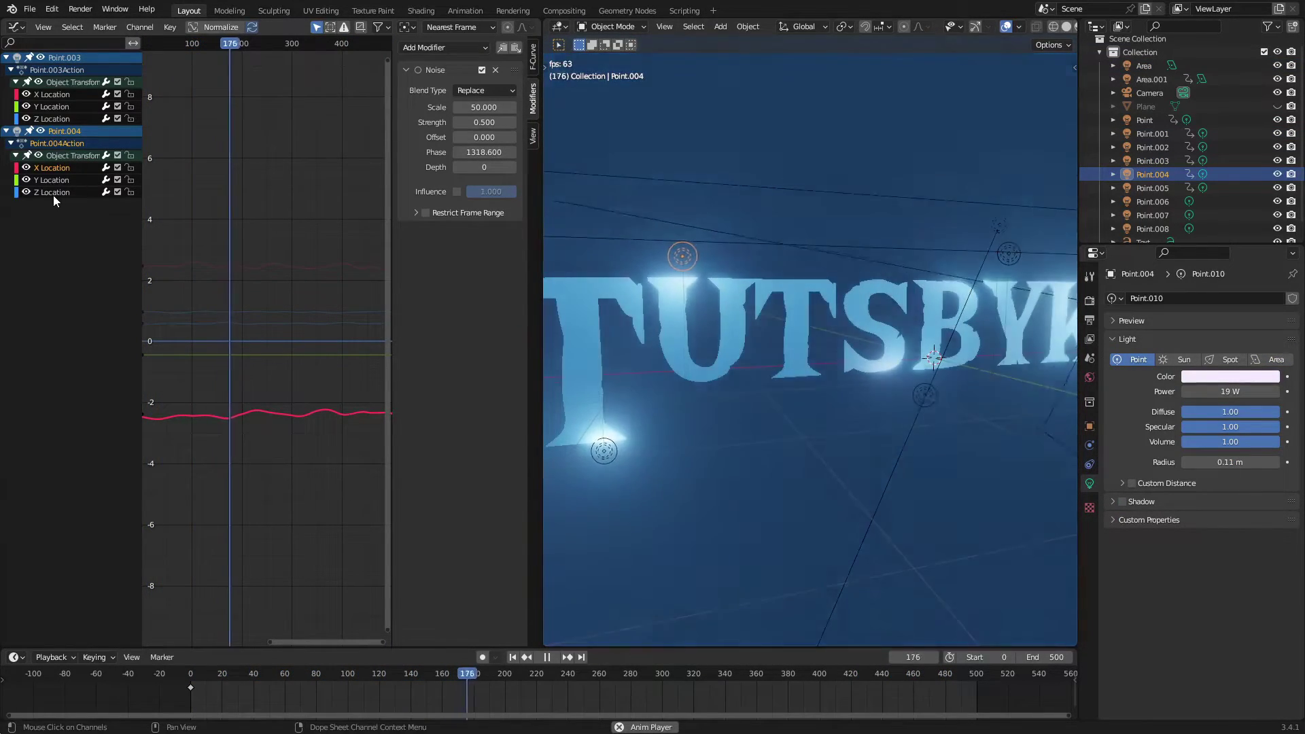
{"action": "left_click", "coordinate": [52, 193]}
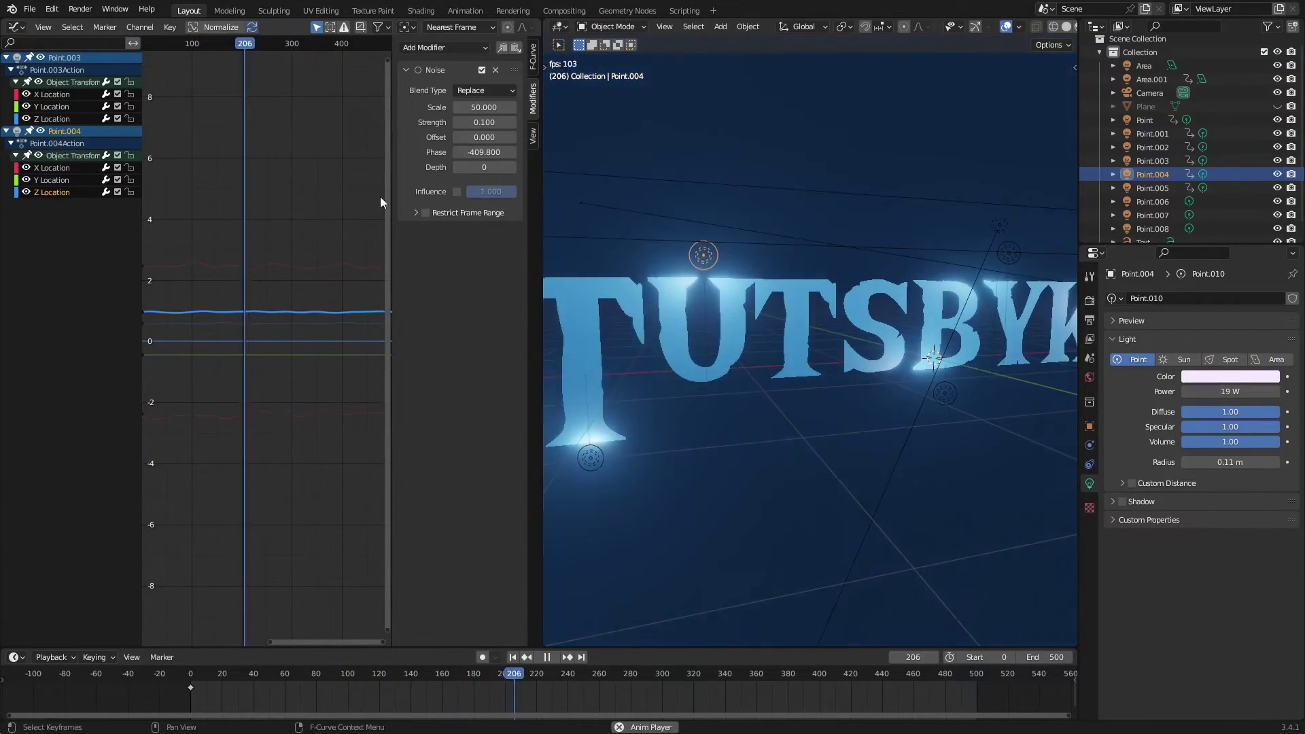
{"action": "left_click", "coordinate": [589, 460]}
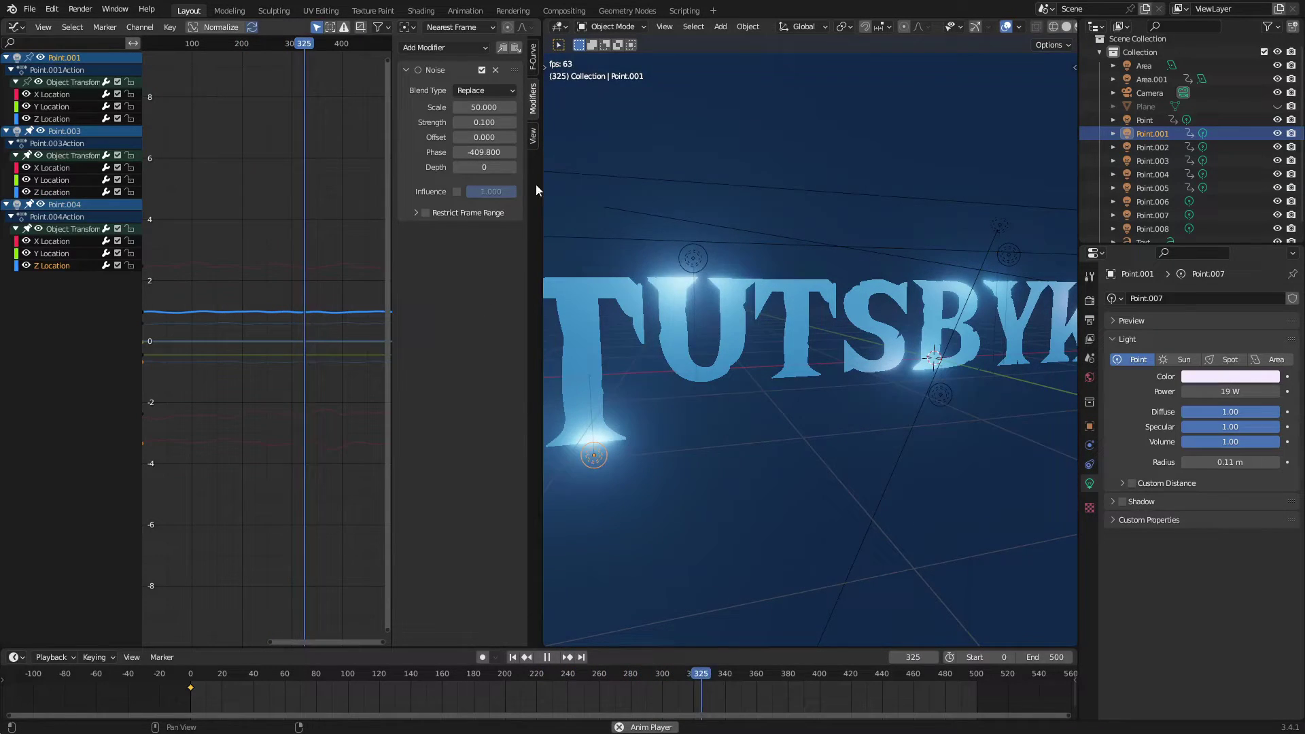
{"action": "left_click", "coordinate": [444, 70]}
{"action": "left_click", "coordinate": [443, 71]}
{"action": "left_click", "coordinate": [242, 326]}
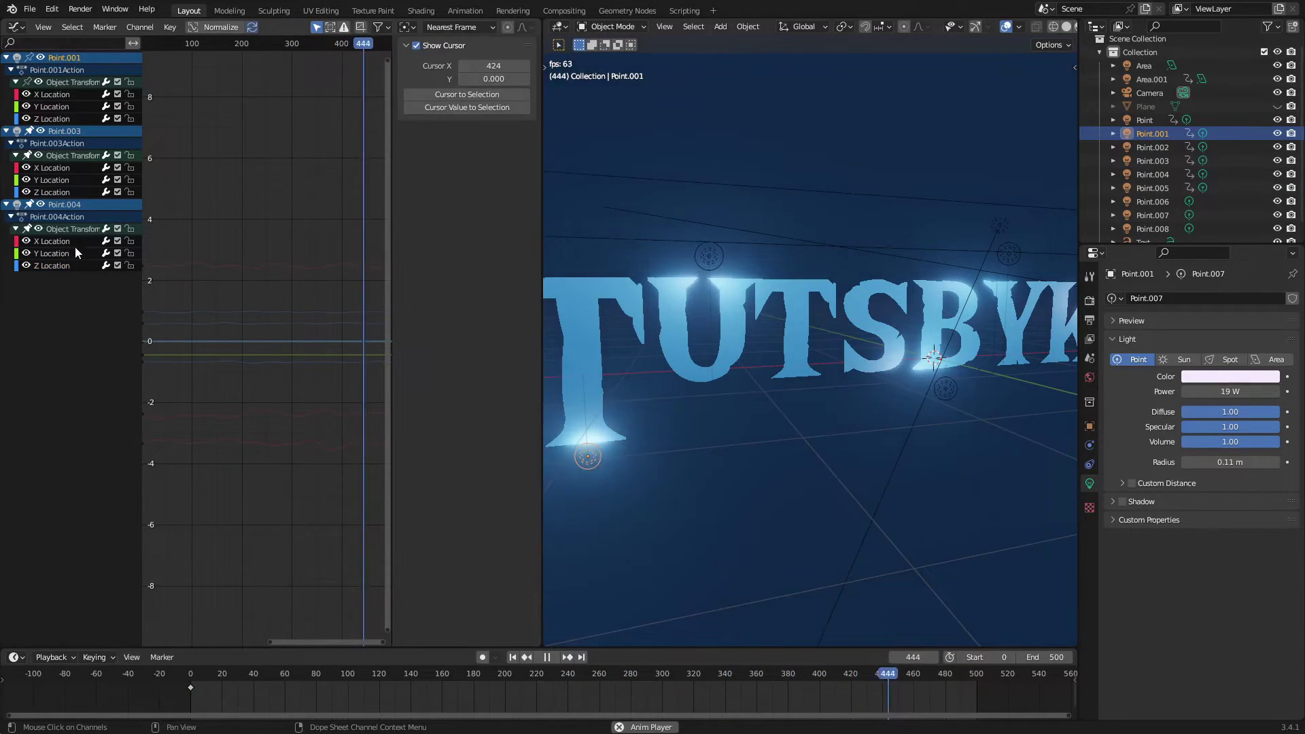
Review the Noise modifiers on Point.004's X and Z Location curves again and stop playback at frame 181
{"action": "left_click", "coordinate": [60, 242]}
{"action": "left_click", "coordinate": [65, 266]}
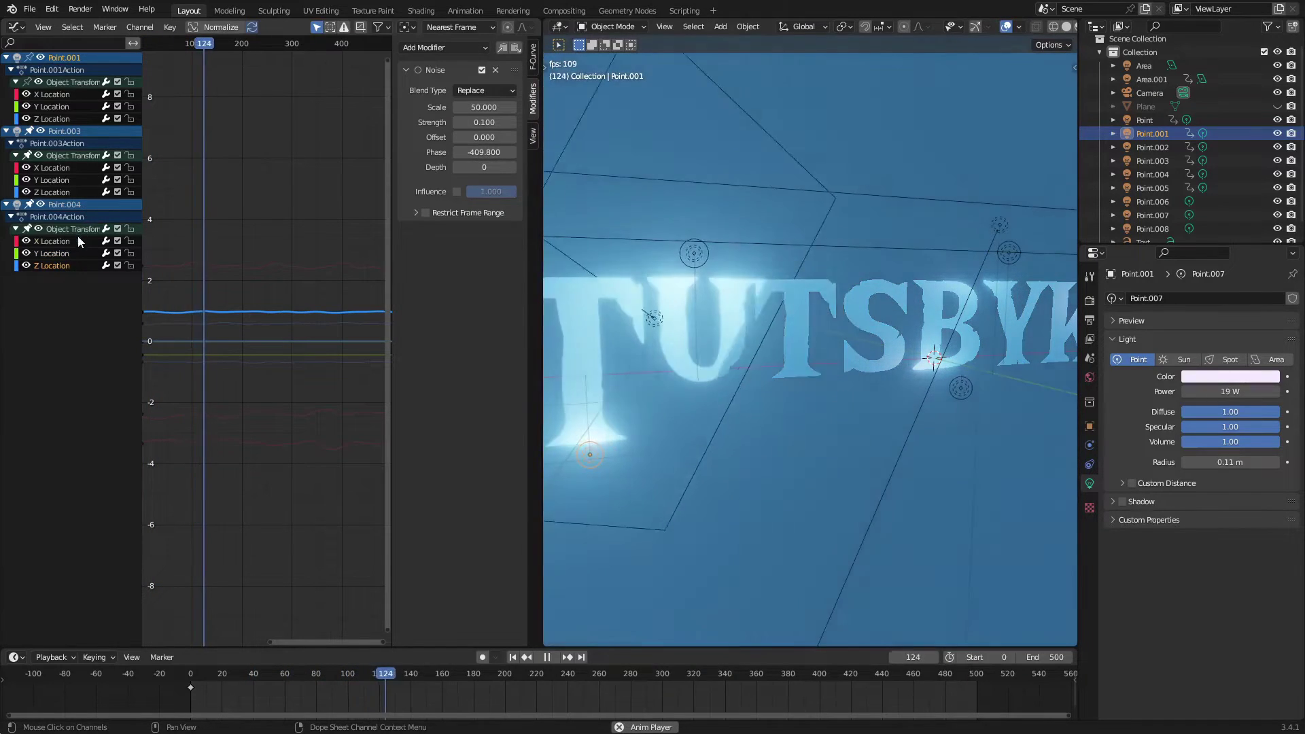
{"action": "left_click", "coordinate": [77, 242]}
{"action": "scroll", "coordinate": [816, 354], "scroll_direction": "down", "scroll_amount": 7}
{"action": "key", "text": "space"}
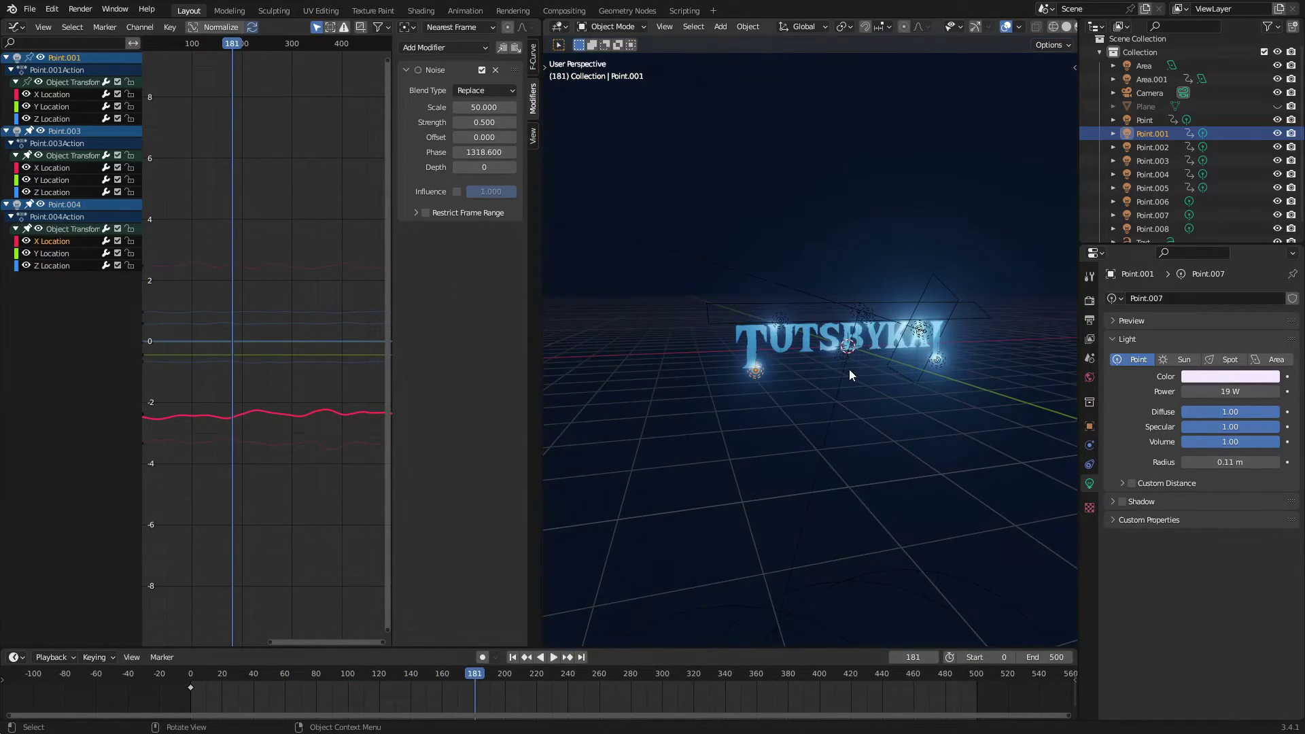
Go through the lights around the text, from the one below the B to the point light between K and A
{"action": "left_click", "coordinate": [849, 372]}
{"action": "scroll", "coordinate": [952, 370], "scroll_direction": "up", "scroll_amount": 2}
{"action": "left_click", "coordinate": [991, 345], "text": "shift"}
{"action": "scroll", "coordinate": [979, 361], "scroll_direction": "up", "scroll_amount": 1}
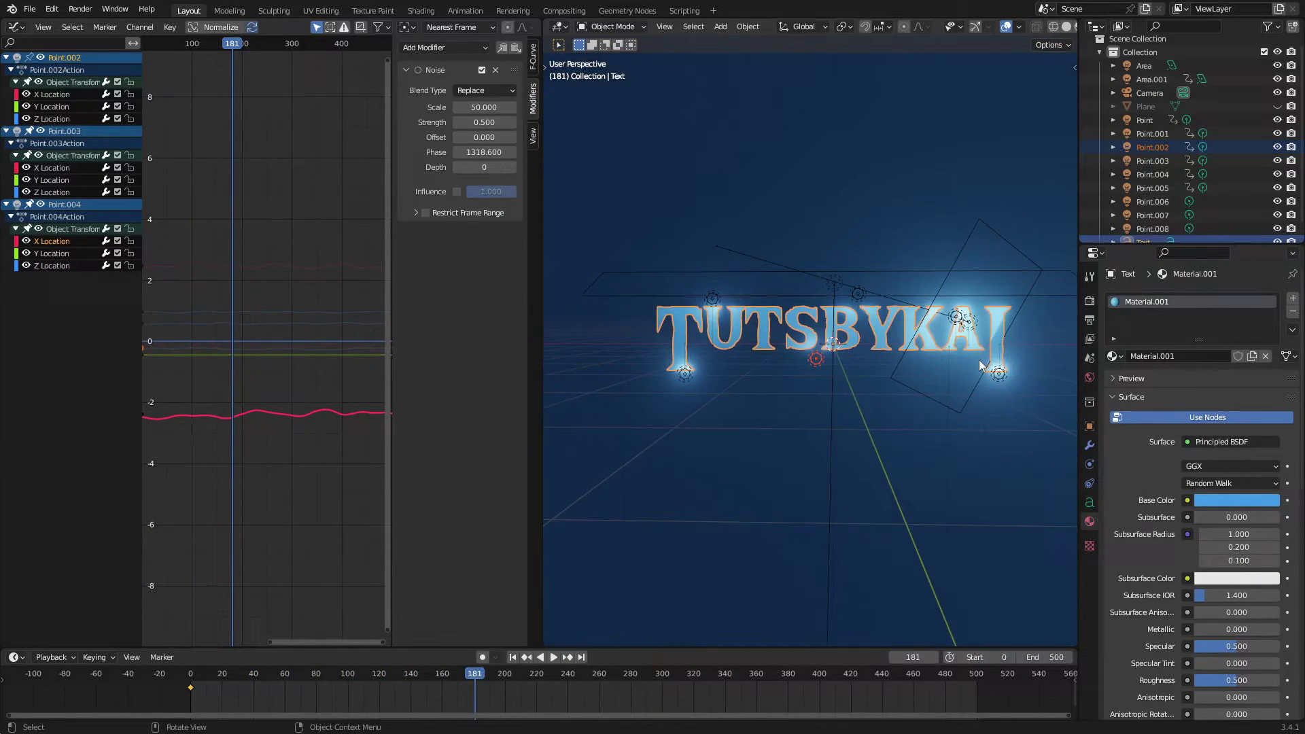
{"action": "left_click", "coordinate": [998, 375]}
{"action": "middle_click_drag", "start_coordinate": [994, 323], "coordinate": [942, 325]}
{"action": "left_click", "coordinate": [938, 320]}
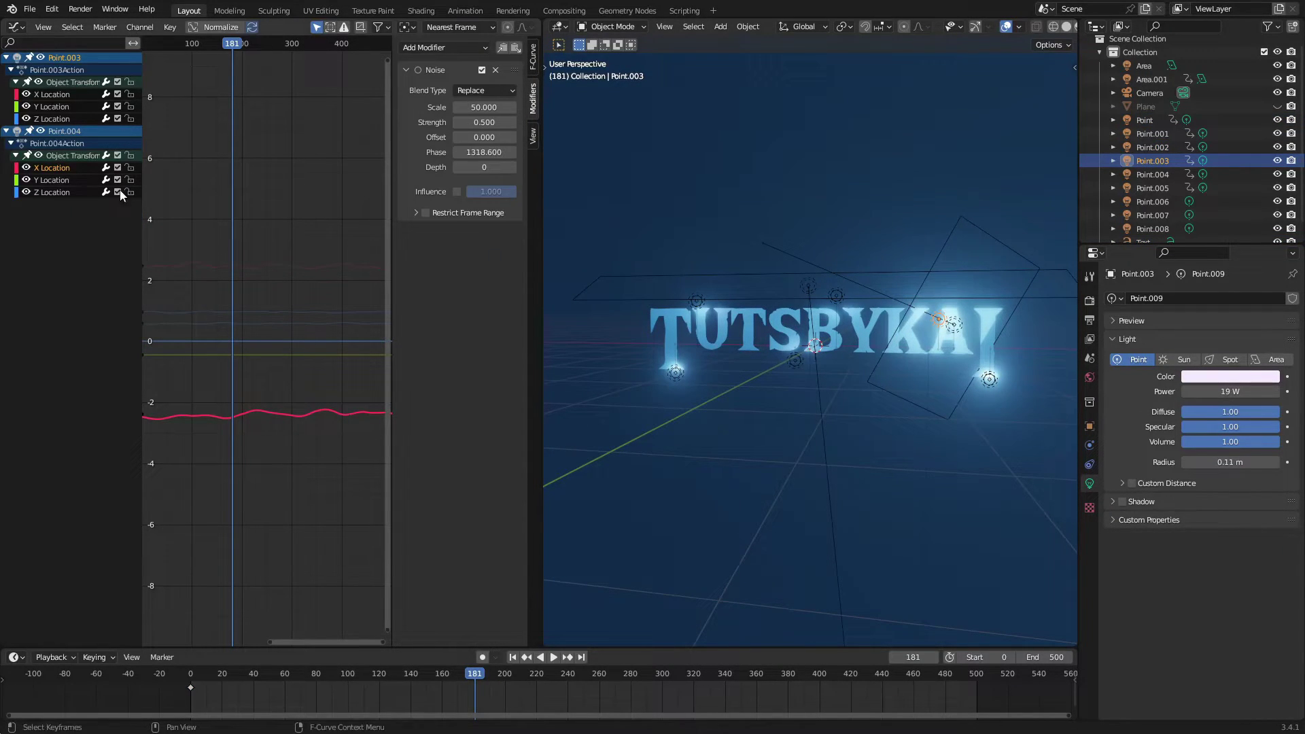
Set the Phase of the Noise modifier on Point.004's Z Location curve to -293.700 with the animation playing
{"action": "left_click", "coordinate": [68, 180]}
{"action": "left_click", "coordinate": [68, 192]}
{"action": "key", "text": "space"}
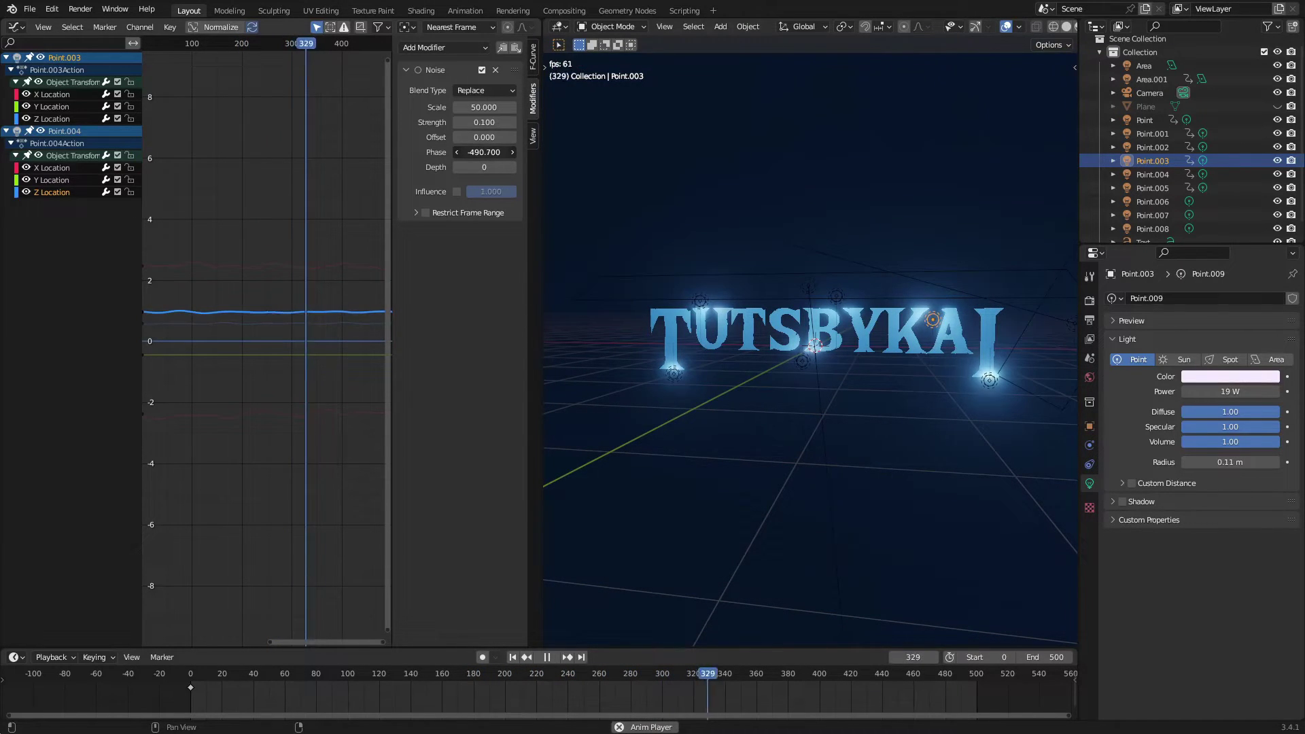
{"action": "scroll", "coordinate": [683, 285], "scroll_direction": "up", "scroll_amount": 7}
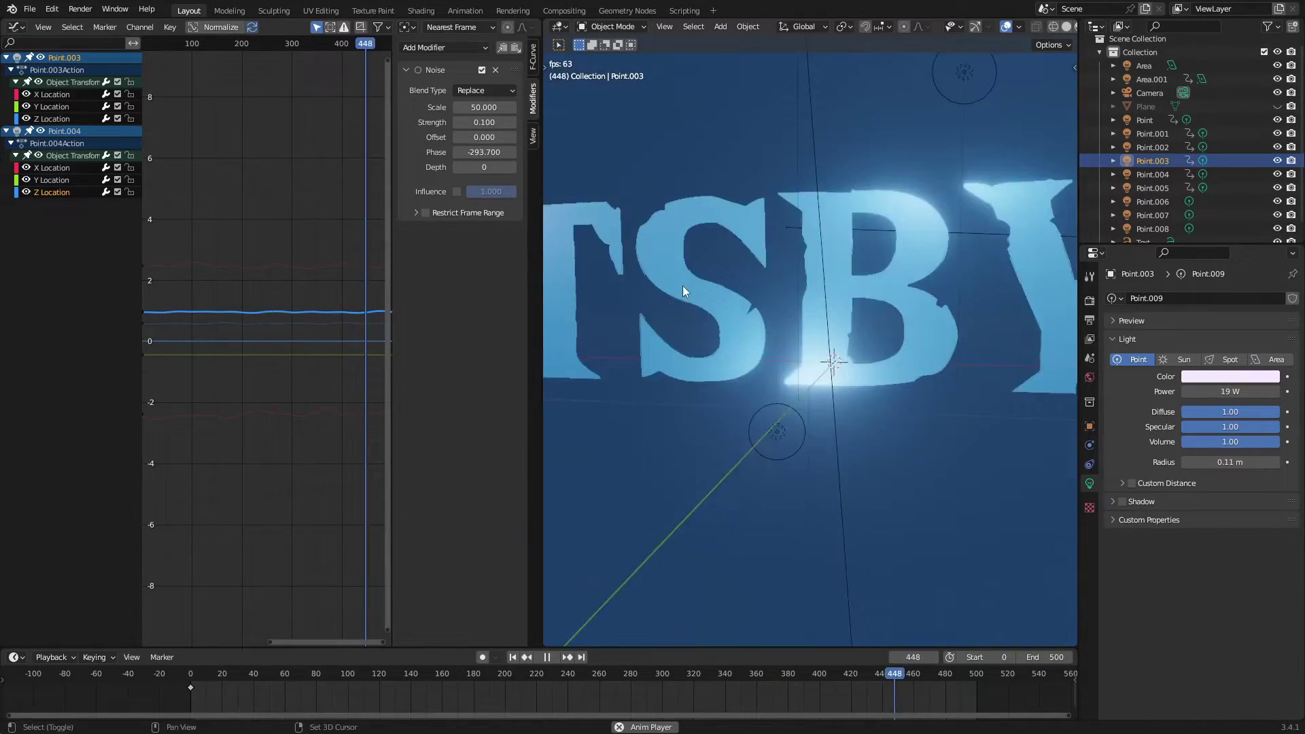
{"action": "middle_click_drag", "start_coordinate": [682, 285], "coordinate": [1060, 360], "text": "shift"}
{"action": "left_click_drag", "start_coordinate": [501, 149], "coordinate": [249, 149]}
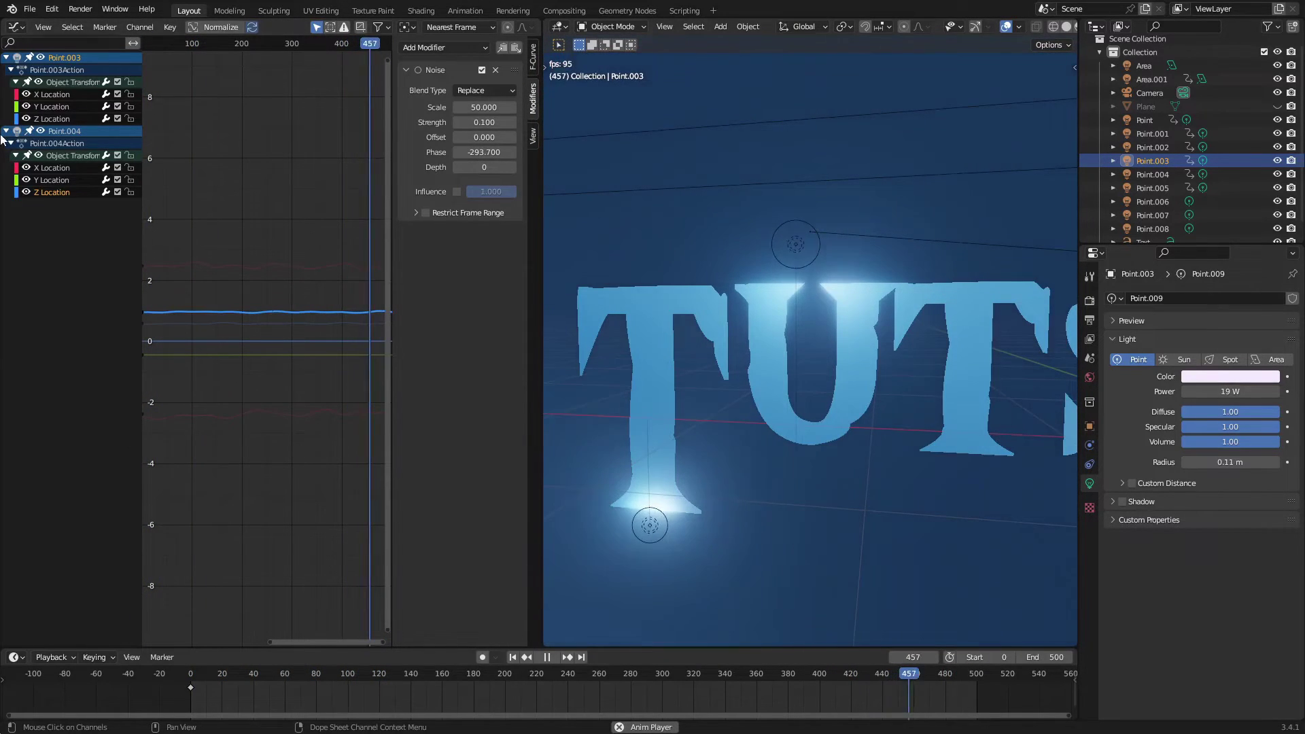
Select the point lights under the T, below the B and above the U in turn to examine their motion
{"action": "left_click", "coordinate": [662, 536]}
{"action": "scroll", "coordinate": [775, 422], "scroll_direction": "down", "scroll_amount": 4}
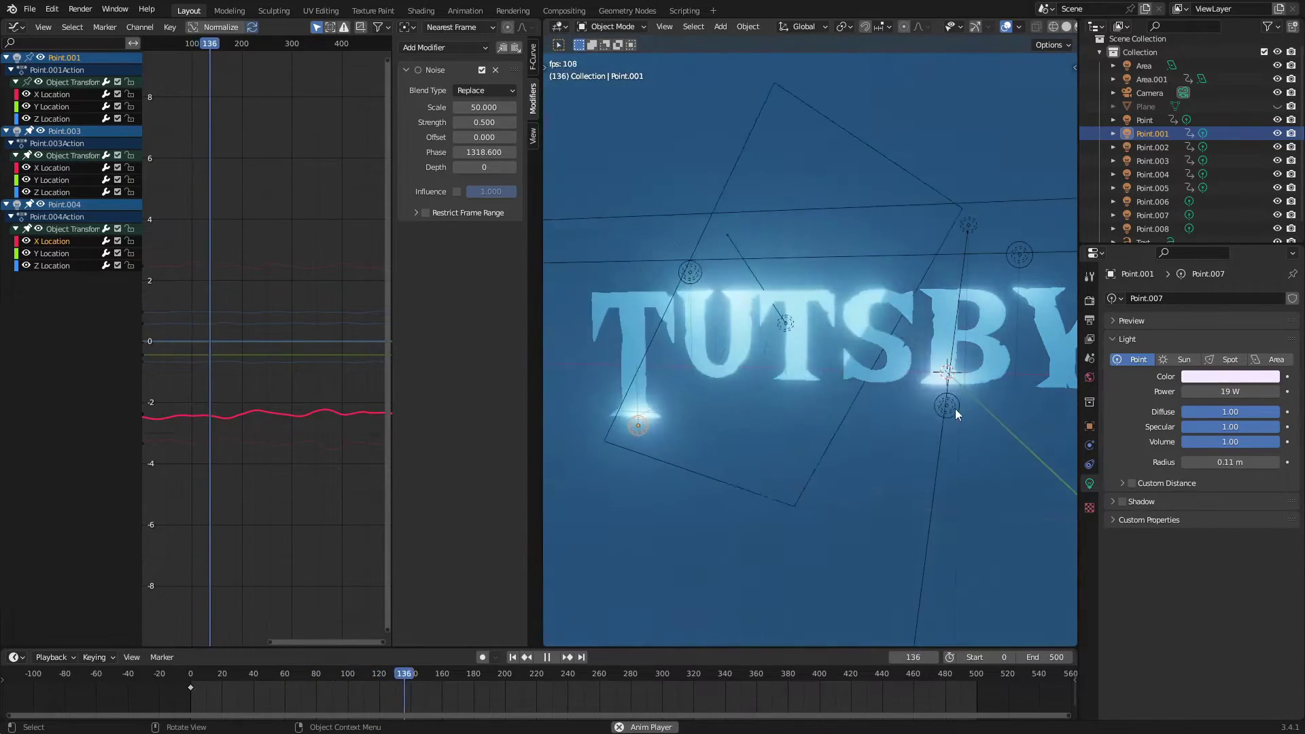
{"action": "left_click", "coordinate": [939, 408]}
{"action": "middle_click_drag", "start_coordinate": [940, 408], "coordinate": [850, 378]}
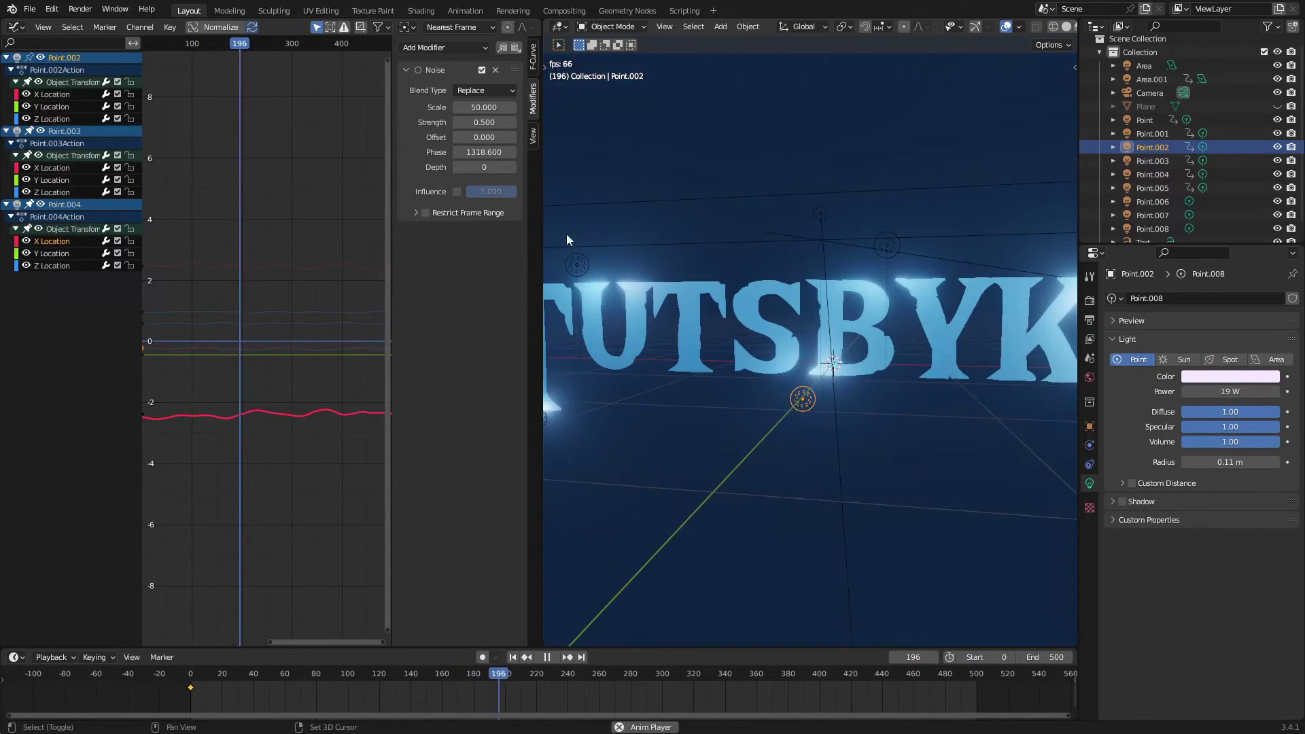
{"action": "middle_click_drag", "start_coordinate": [768, 326], "coordinate": [842, 304]}
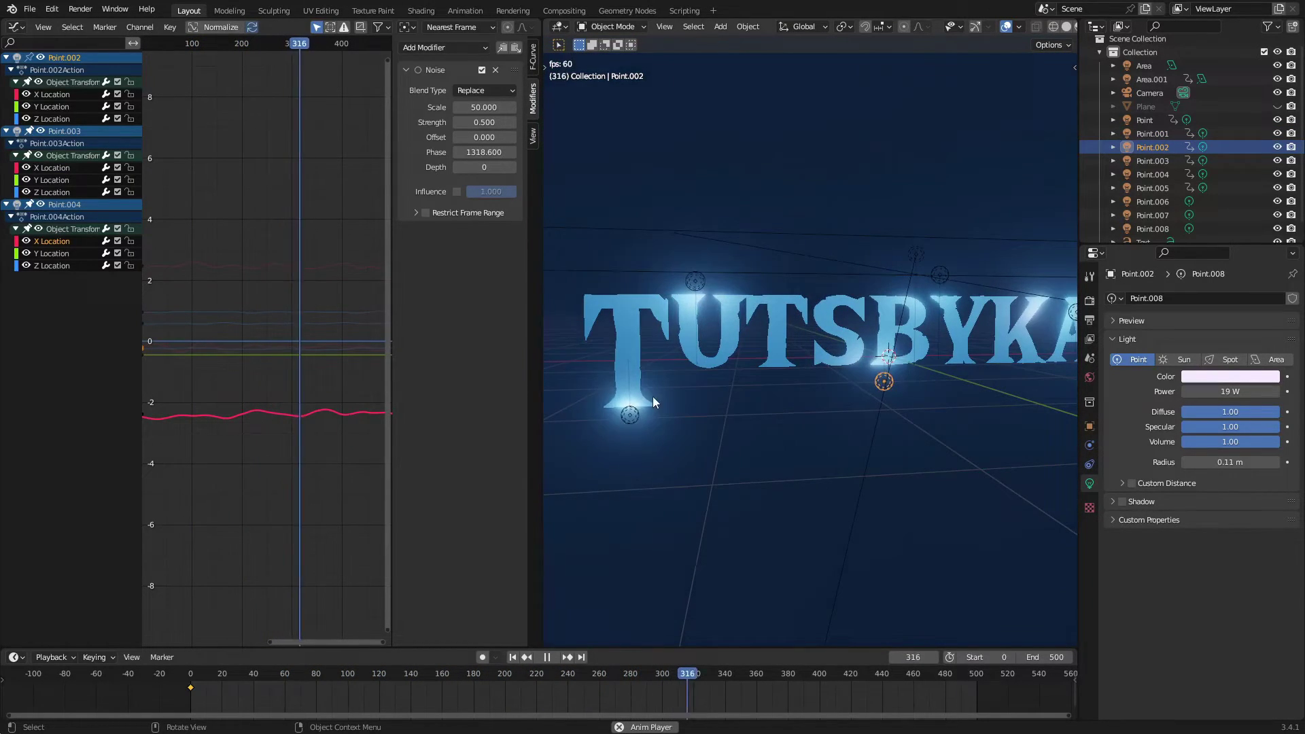
{"action": "left_click", "coordinate": [699, 280]}
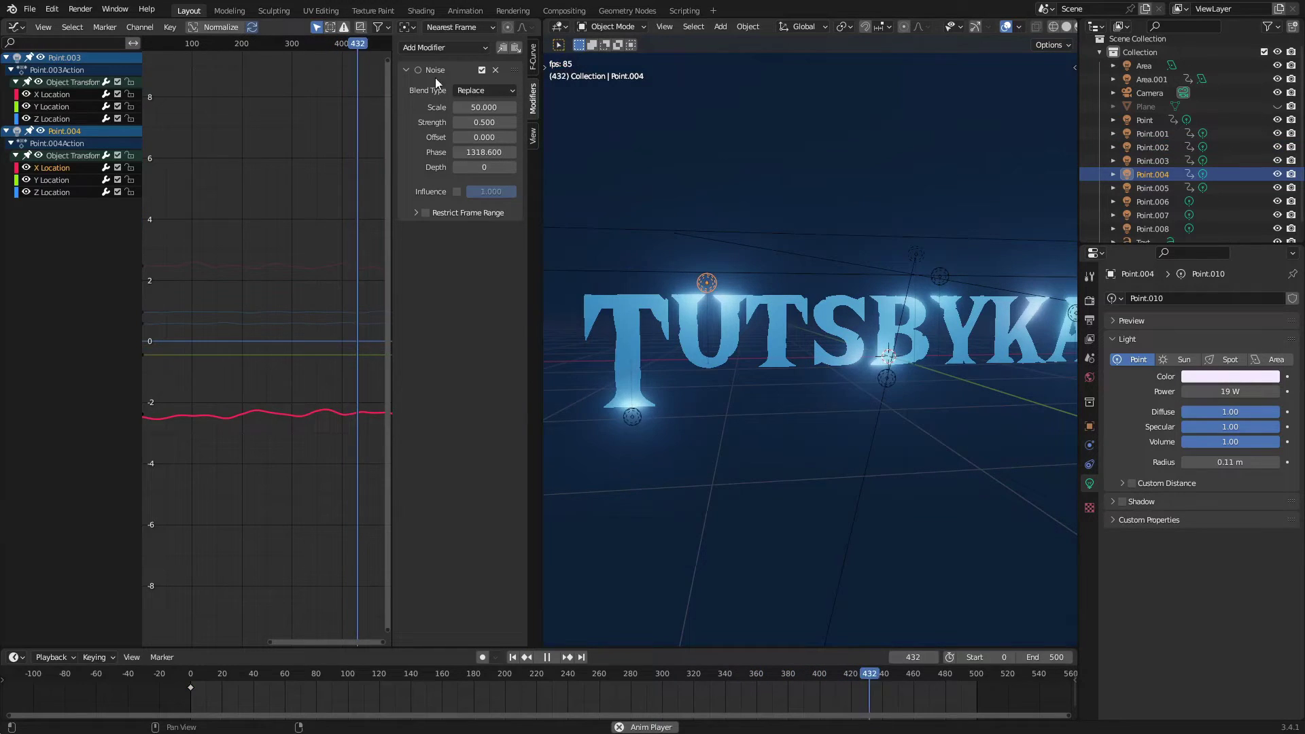
Hide the Graph Editor's sidebar, fit all curves in the graph and collapse the Point.003 and Point.004 channels
{"action": "left_click_drag", "start_coordinate": [393, 75], "coordinate": [374, 104]}
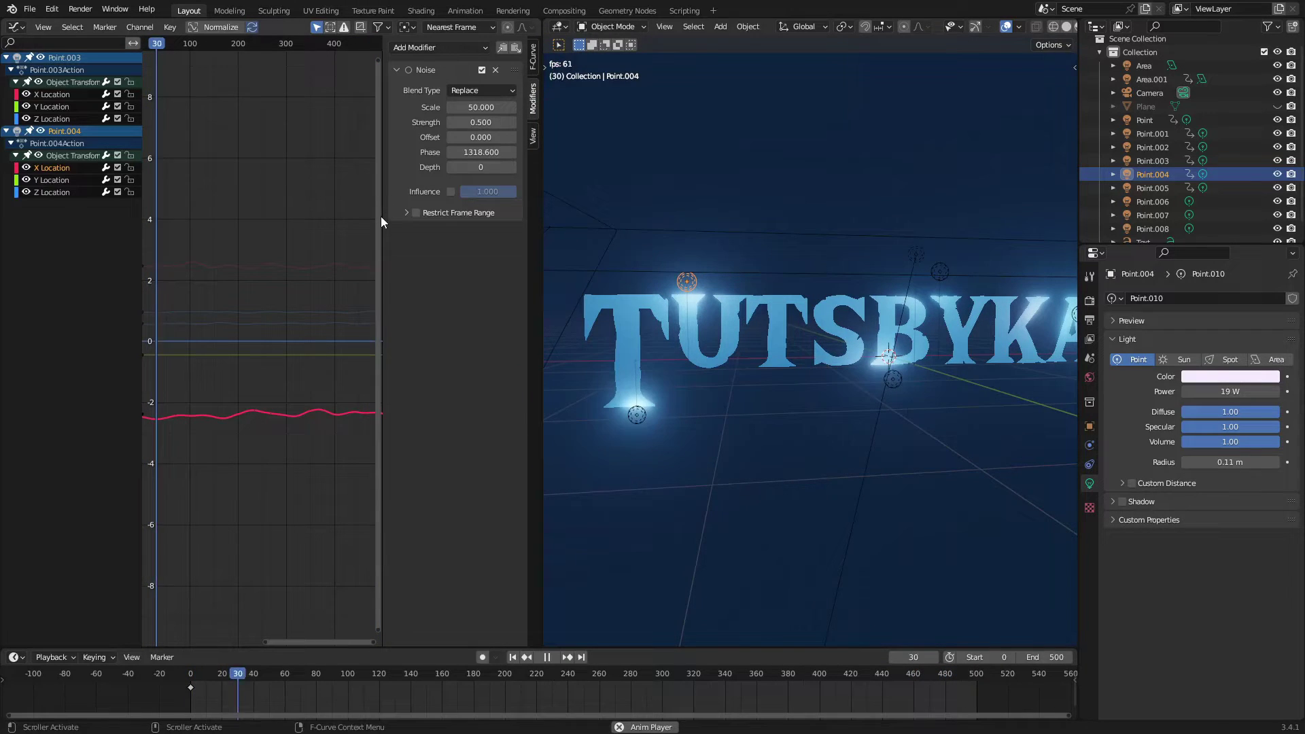
{"action": "left_click_drag", "start_coordinate": [382, 218], "coordinate": [533, 221]}
{"action": "left_click", "coordinate": [341, 259]}
{"action": "key", "text": "Home"}
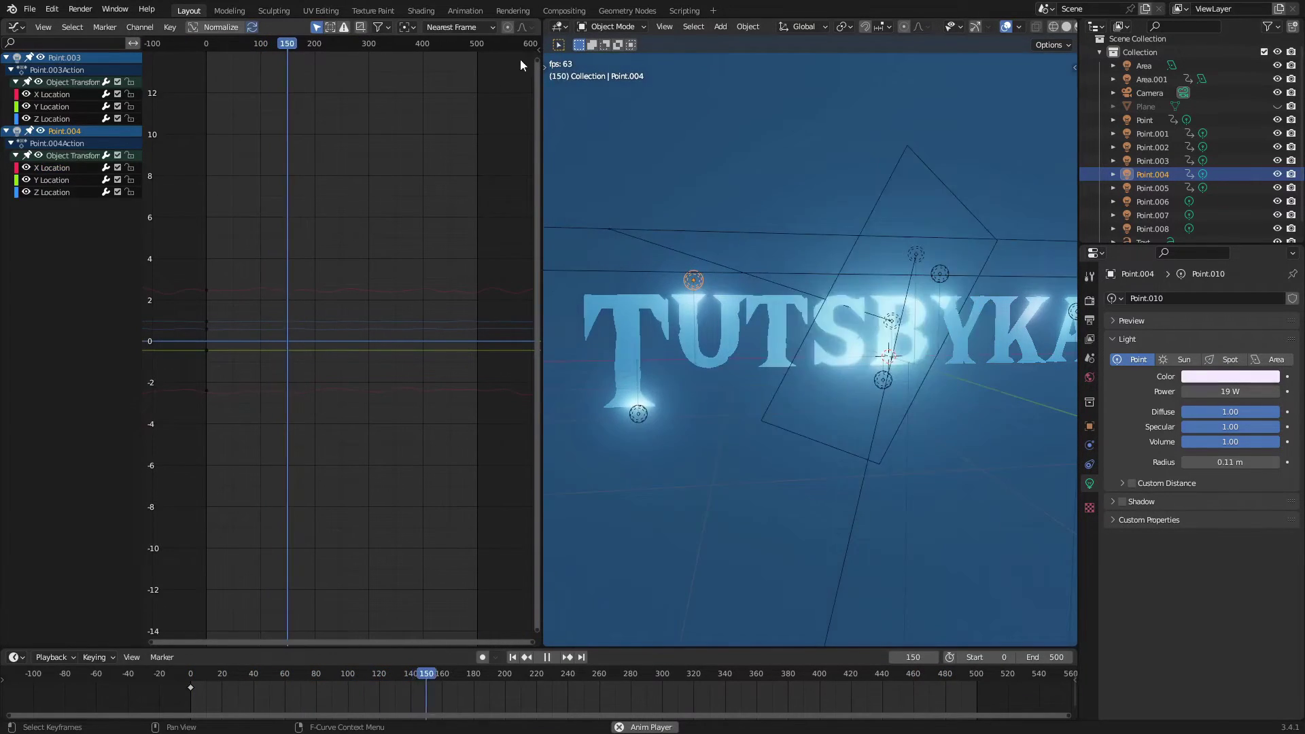
{"action": "left_click", "coordinate": [5, 57]}
{"action": "left_click", "coordinate": [6, 70]}
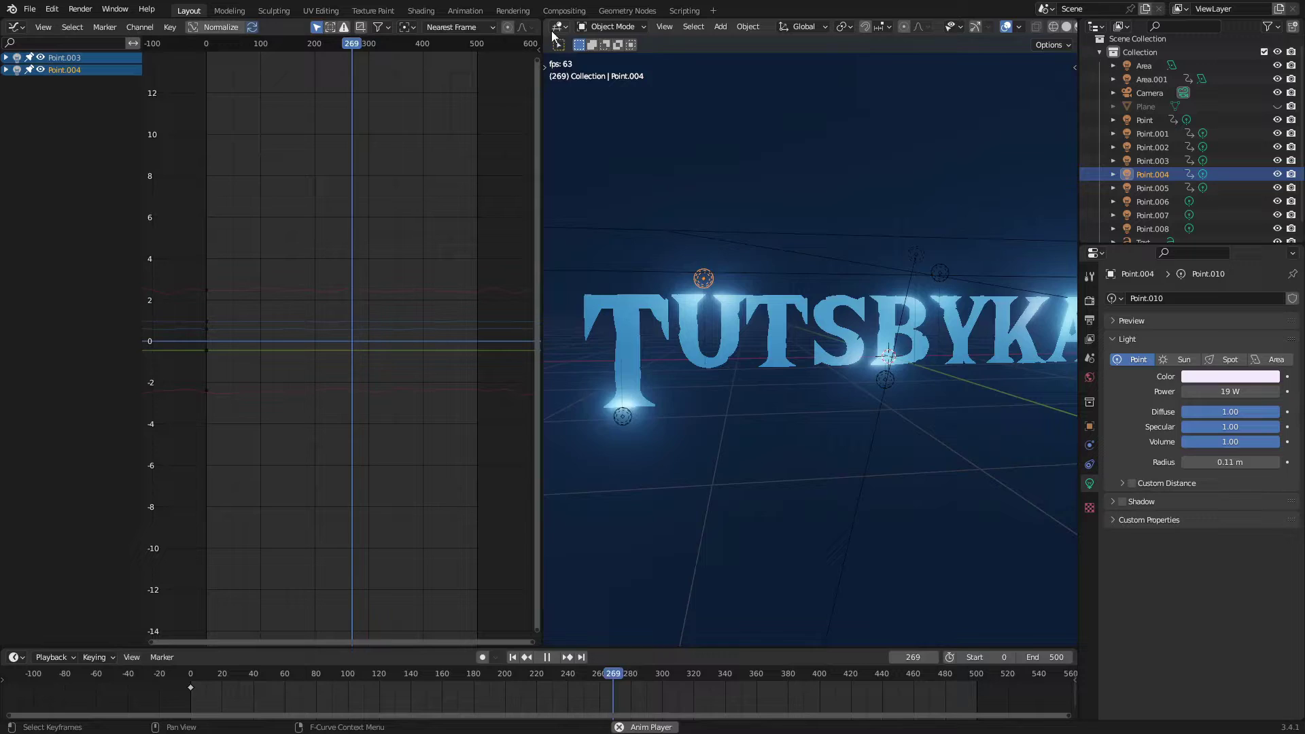
Close the Graph Editor by extending the 3D viewport over its area, with the whole text in view
{"action": "left_click_drag", "start_coordinate": [546, 22], "coordinate": [504, 40]}
{"action": "scroll", "coordinate": [675, 319], "scroll_direction": "down", "scroll_amount": 3}
{"action": "middle_click_drag", "start_coordinate": [734, 318], "coordinate": [713, 313]}
Turn off Bloom in the scene's Eevee render settings
{"action": "left_click", "coordinate": [1090, 300]}
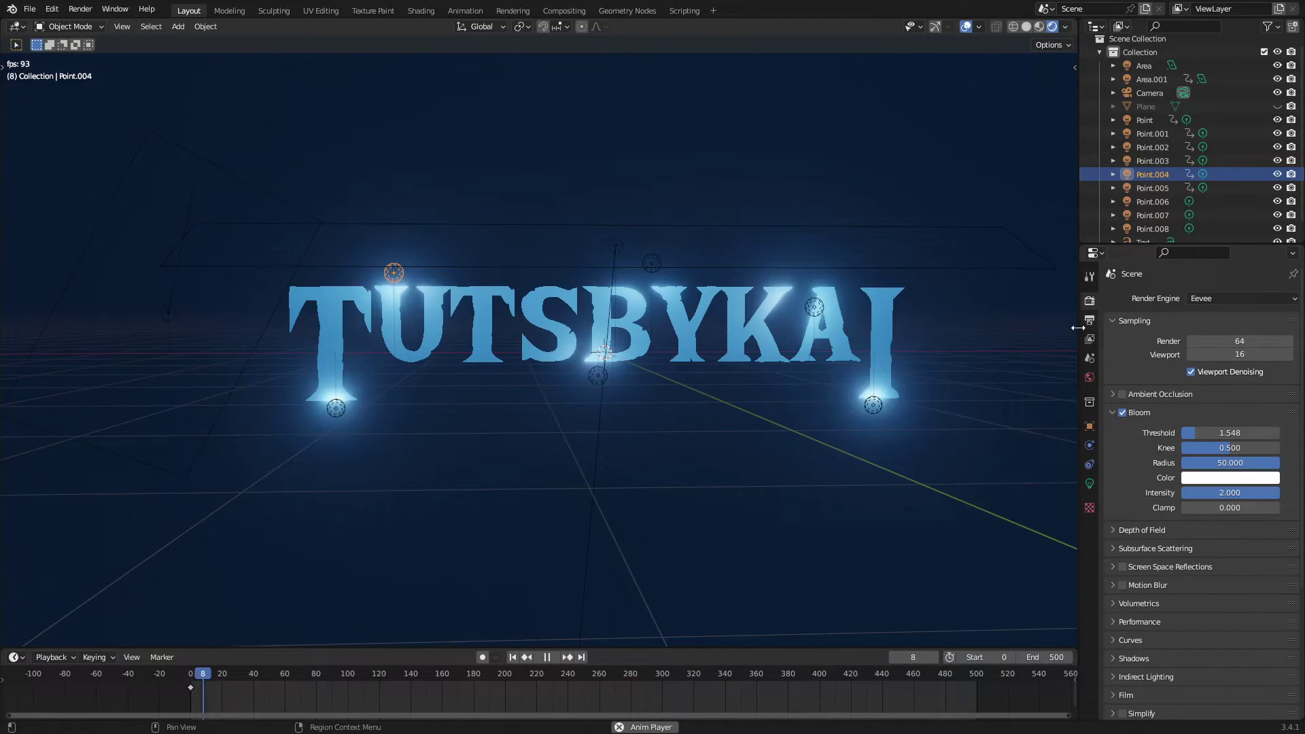
{"action": "left_click", "coordinate": [1121, 412]}
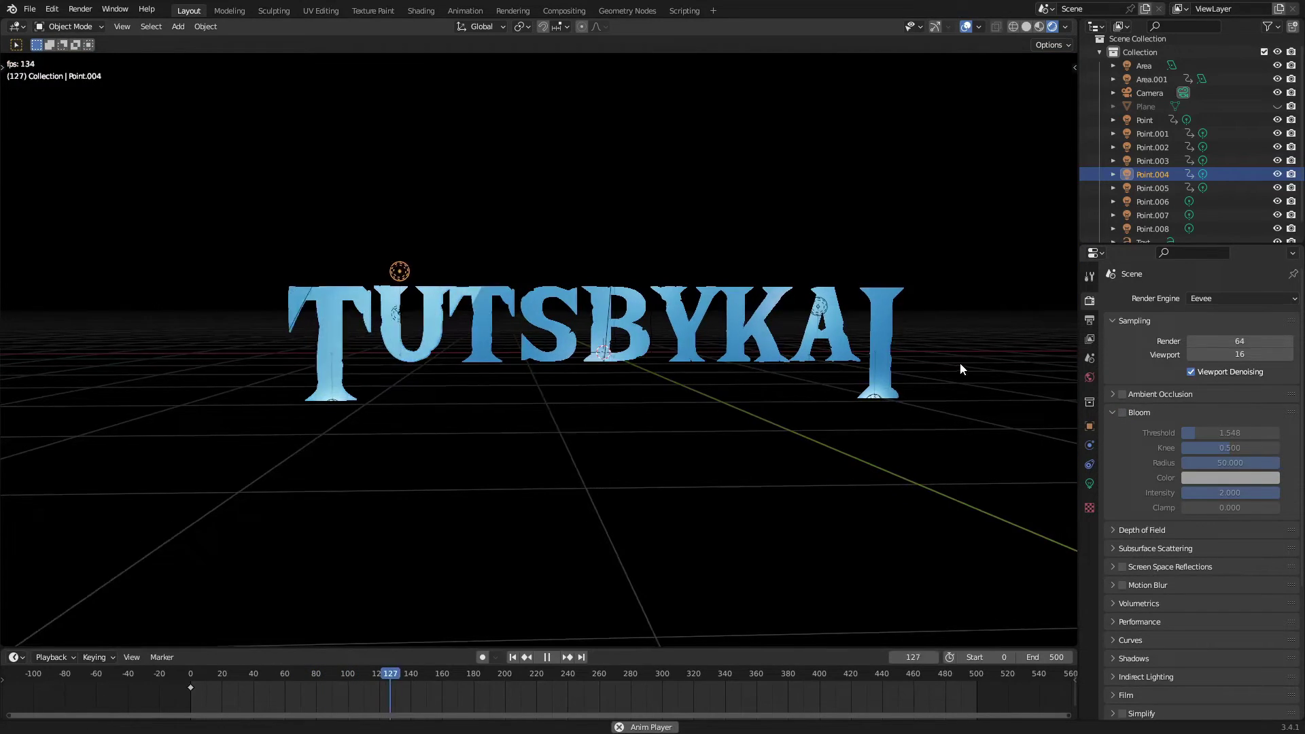
{"action": "middle_click_drag", "start_coordinate": [889, 369], "coordinate": [817, 326]}
Hide the viewport overlays and unhide the Plane object
{"action": "left_click", "coordinate": [965, 26]}
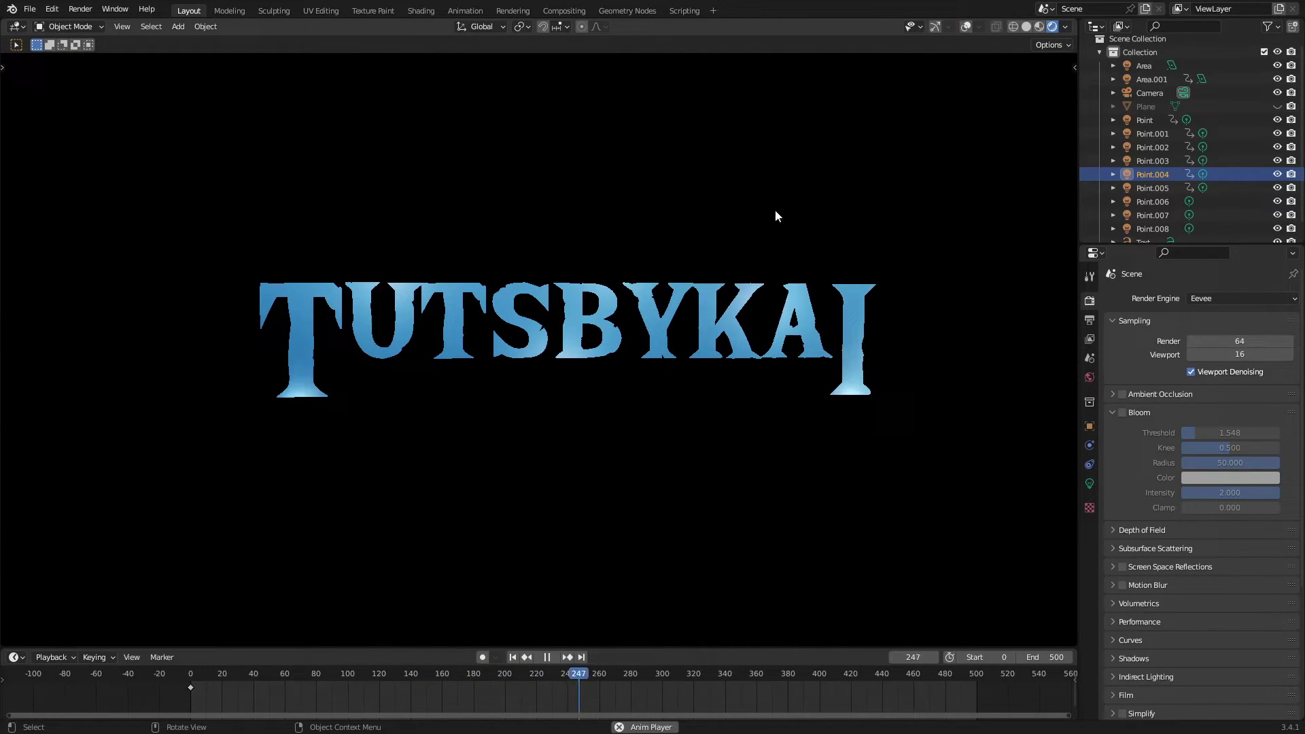
{"action": "key", "text": "alt+h"}
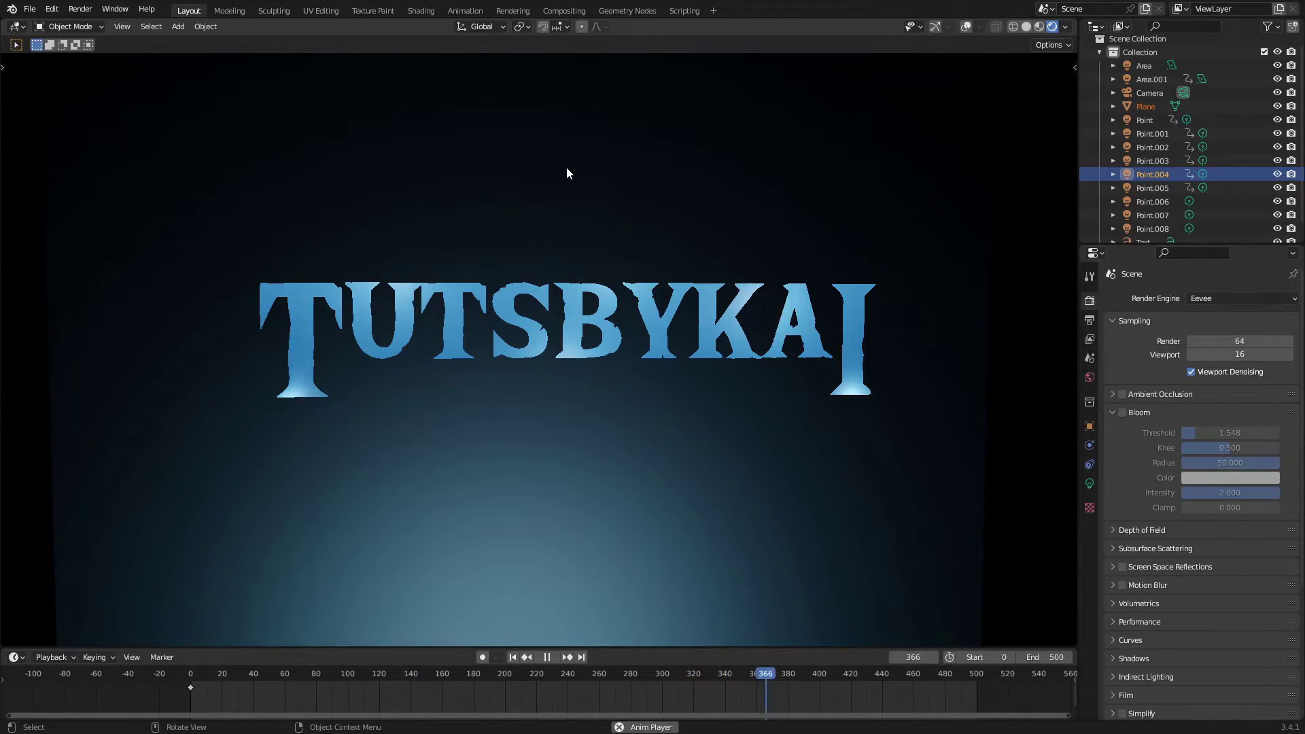
Enlarge the camera view and turn Bloom back on in the Eevee render settings, keeping its settings expanded
{"action": "scroll", "coordinate": [650, 271], "scroll_direction": "up", "scroll_amount": 1}
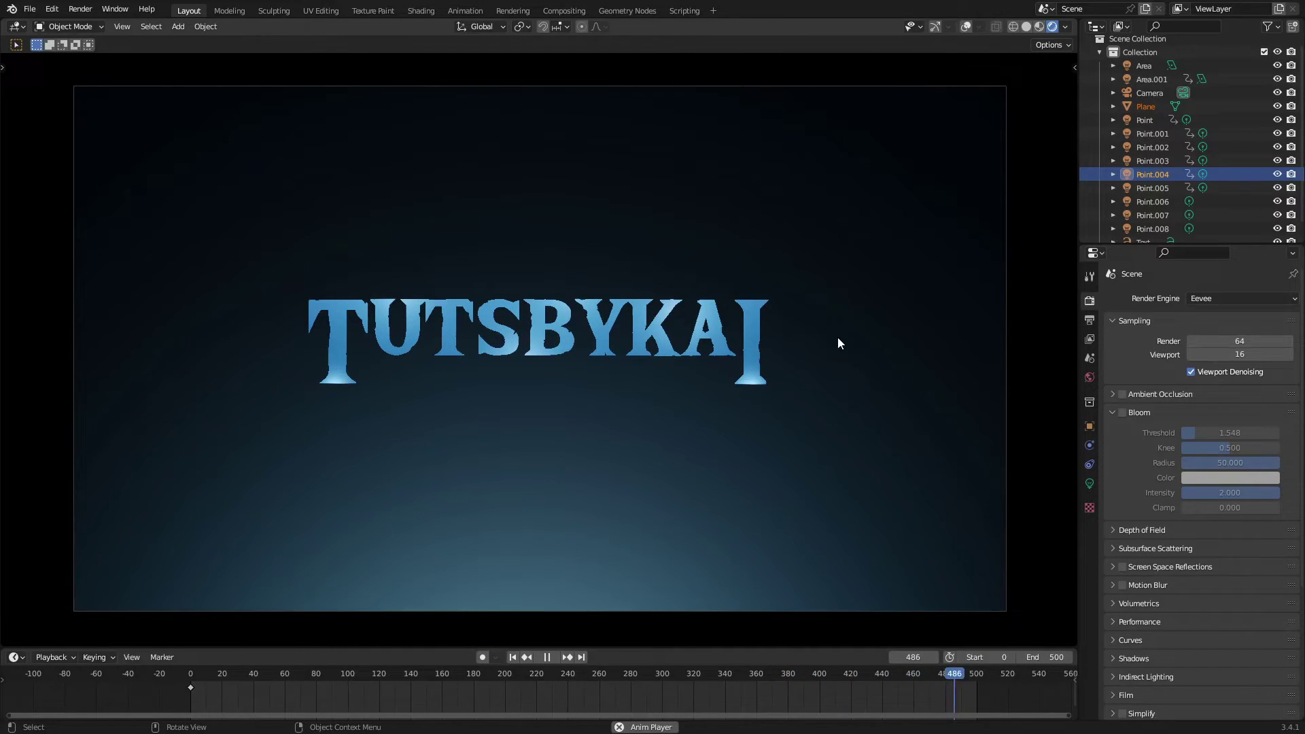
{"action": "left_click", "coordinate": [1113, 412]}
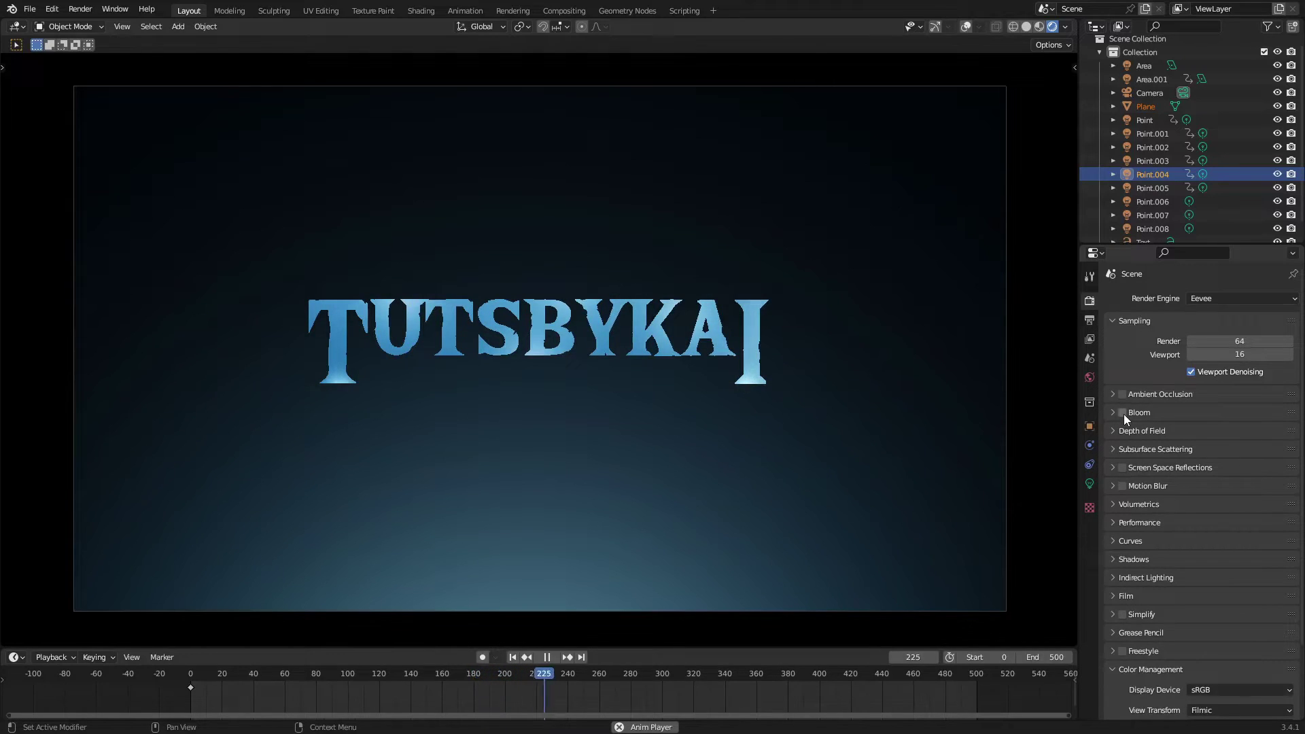
{"action": "left_click", "coordinate": [1122, 413]}
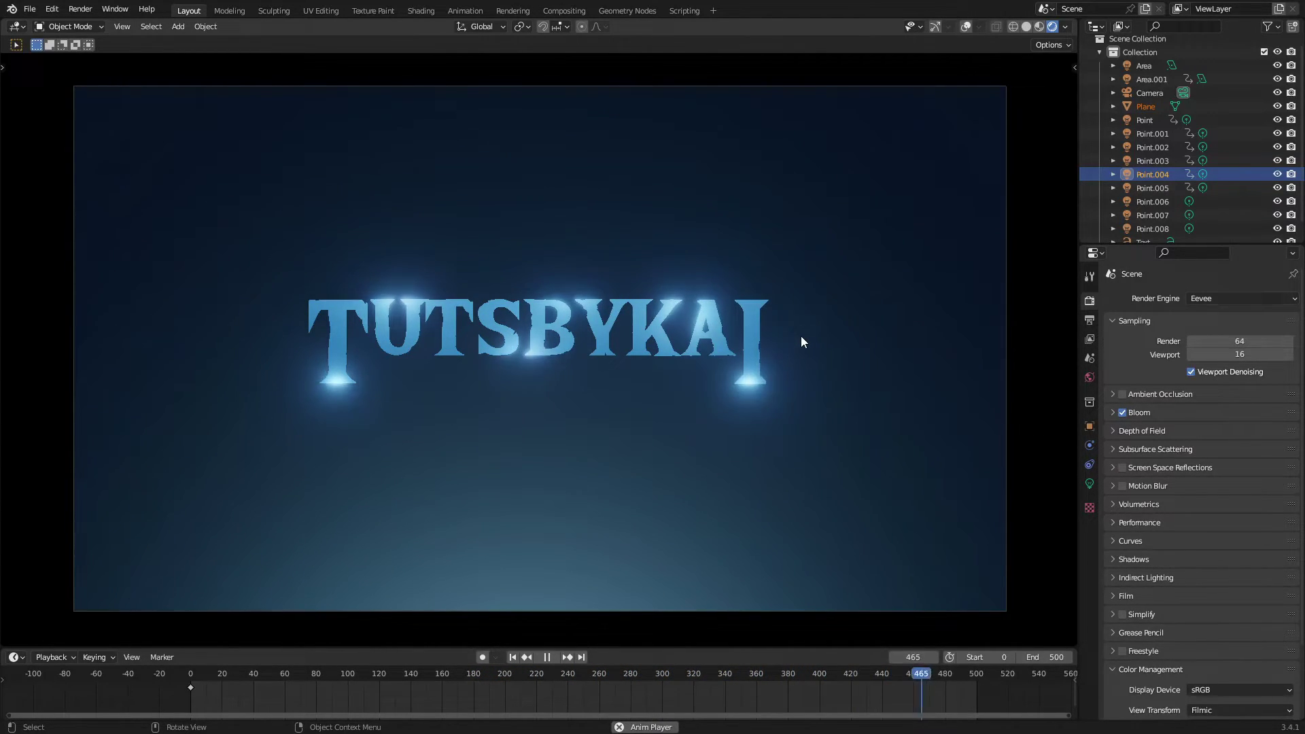
{"action": "left_click", "coordinate": [1113, 412]}
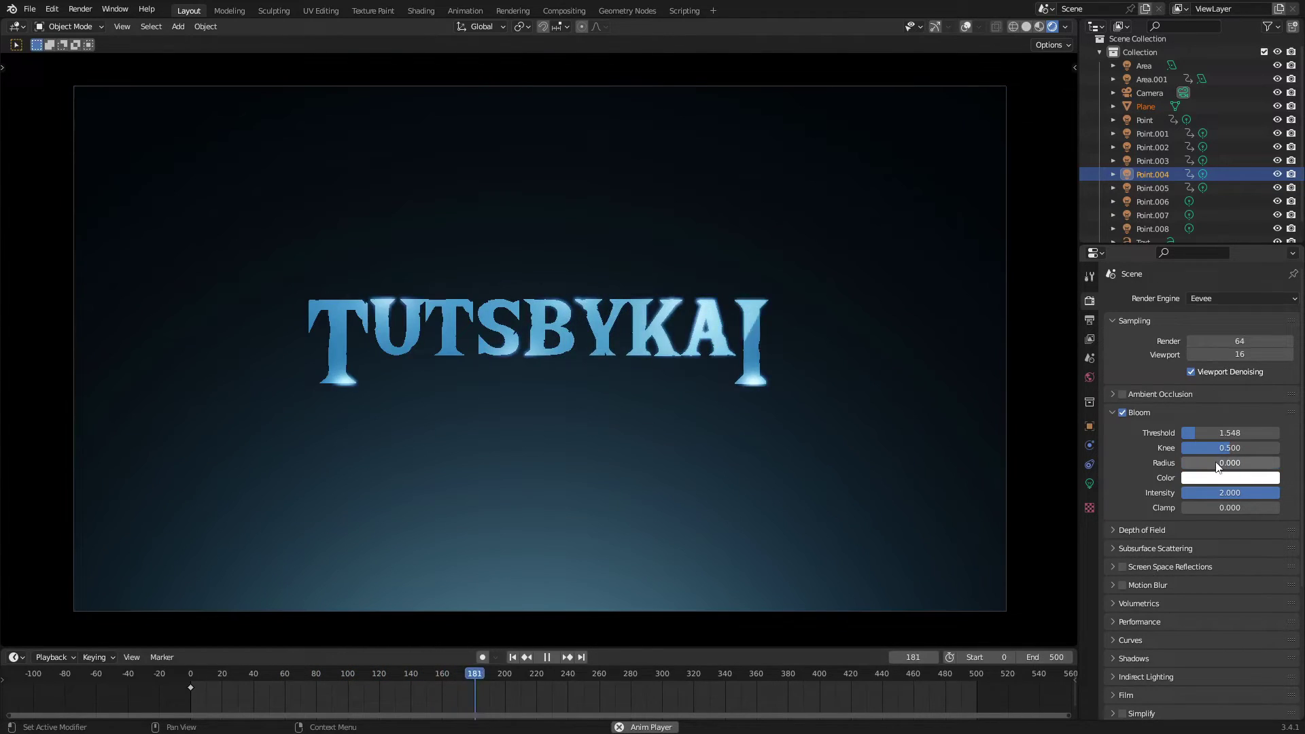
Compare Bloom radius values of 0 and 10 on the text glow and return the radius to 50
{"action": "right_click", "coordinate": [1255, 465]}
{"action": "left_click", "coordinate": [1230, 467]}
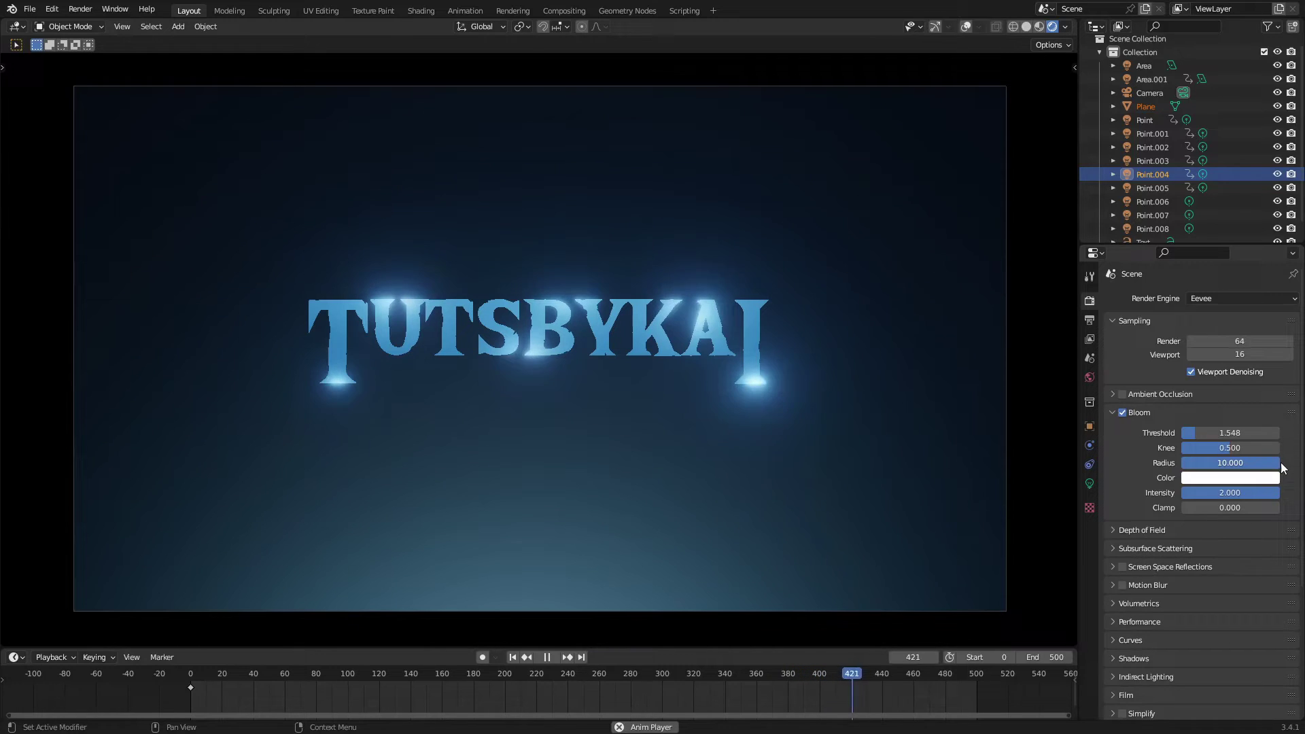
{"action": "mouse_move", "coordinate": [1269, 468]}
{"action": "left_mouse_down"}
{"action": "mouse_move", "coordinate": [1190, 468]}
{"action": "mouse_move", "coordinate": [1270, 468]}
{"action": "left_mouse_up"}
{"action": "left_click", "coordinate": [1249, 466]}
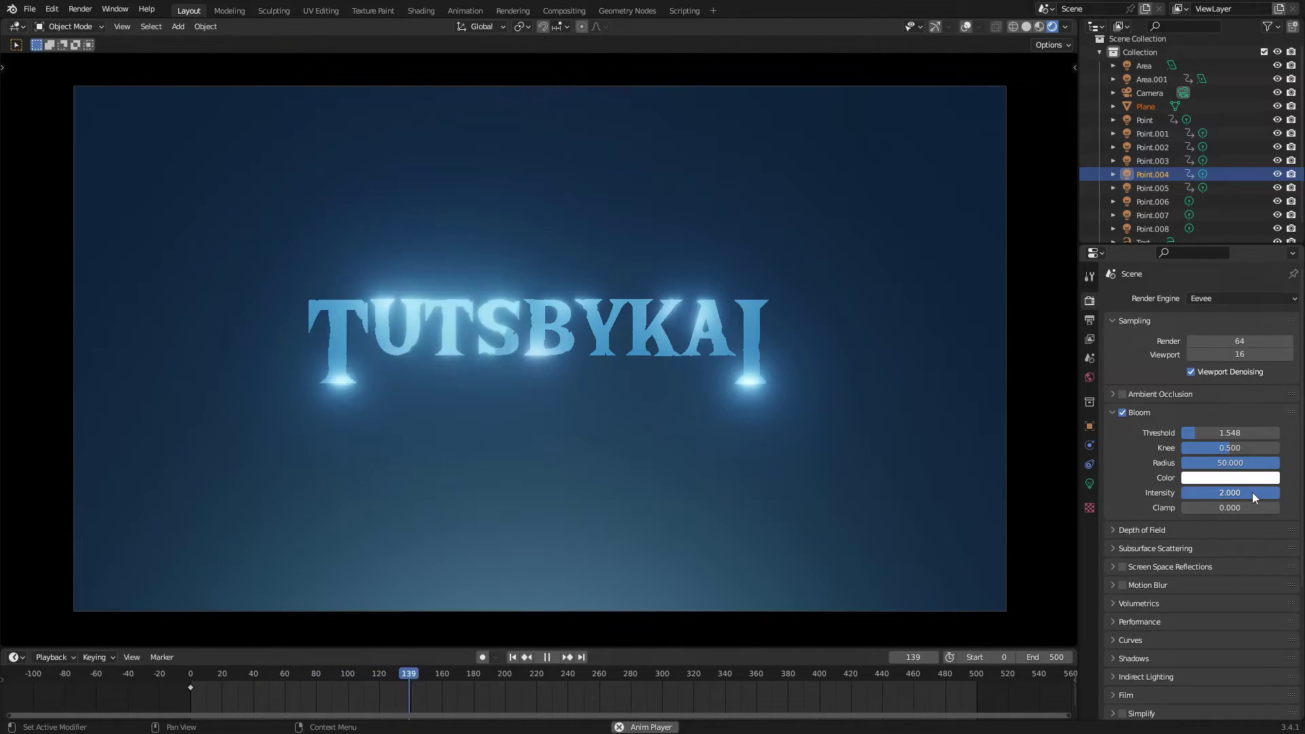
Try a Bloom intensity of 0.1 on the glowing text and return the intensity to 2
{"action": "key", "text": "BackSpace"}
{"action": "right_click", "coordinate": [1251, 493]}
{"action": "left_click_drag", "start_coordinate": [1183, 493], "coordinate": [1246, 494]}
{"action": "left_click", "coordinate": [1214, 497]}
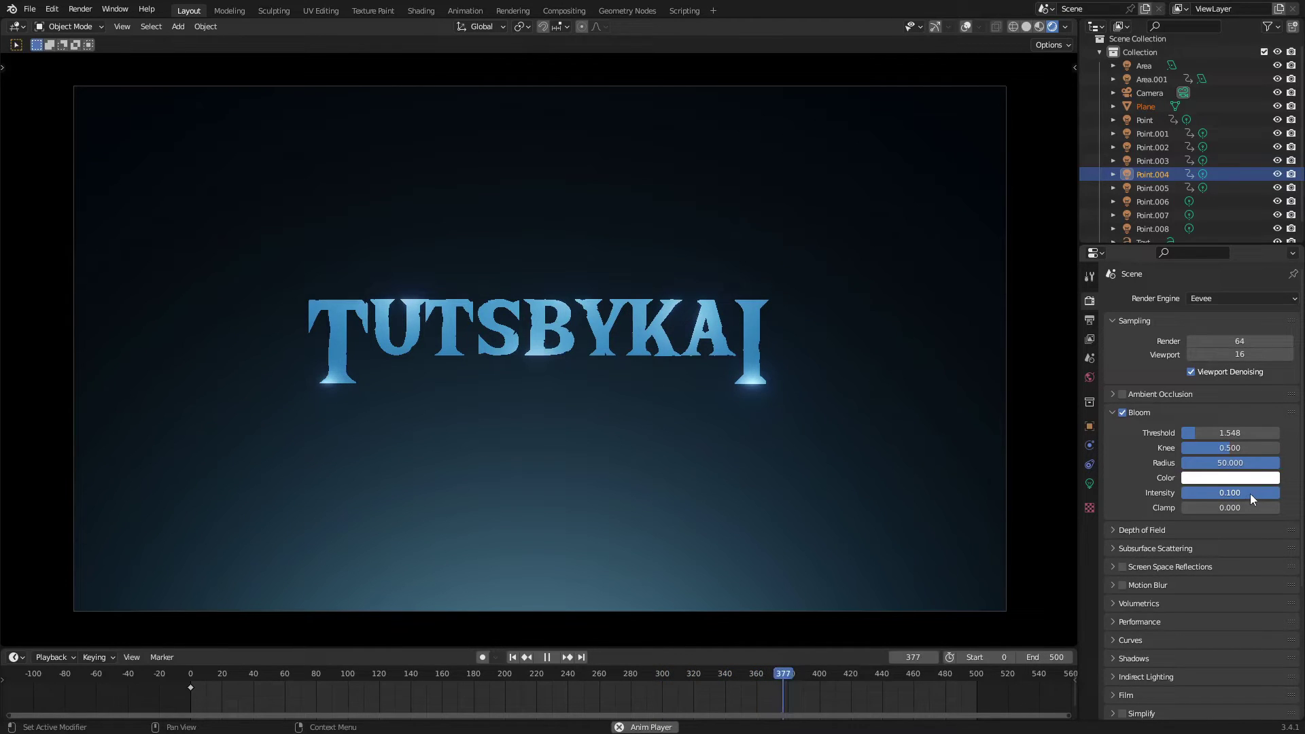
{"action": "left_click", "coordinate": [1251, 493]}
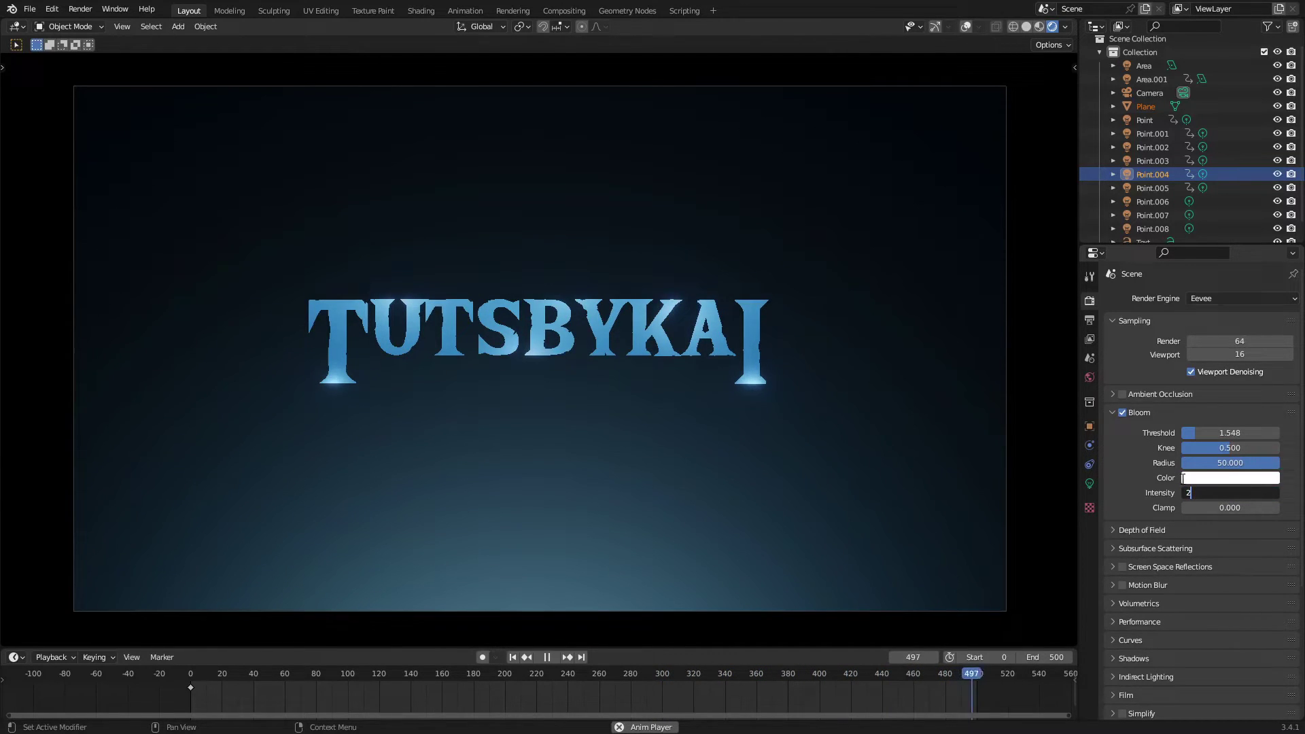
{"action": "key", "text": "Return"}
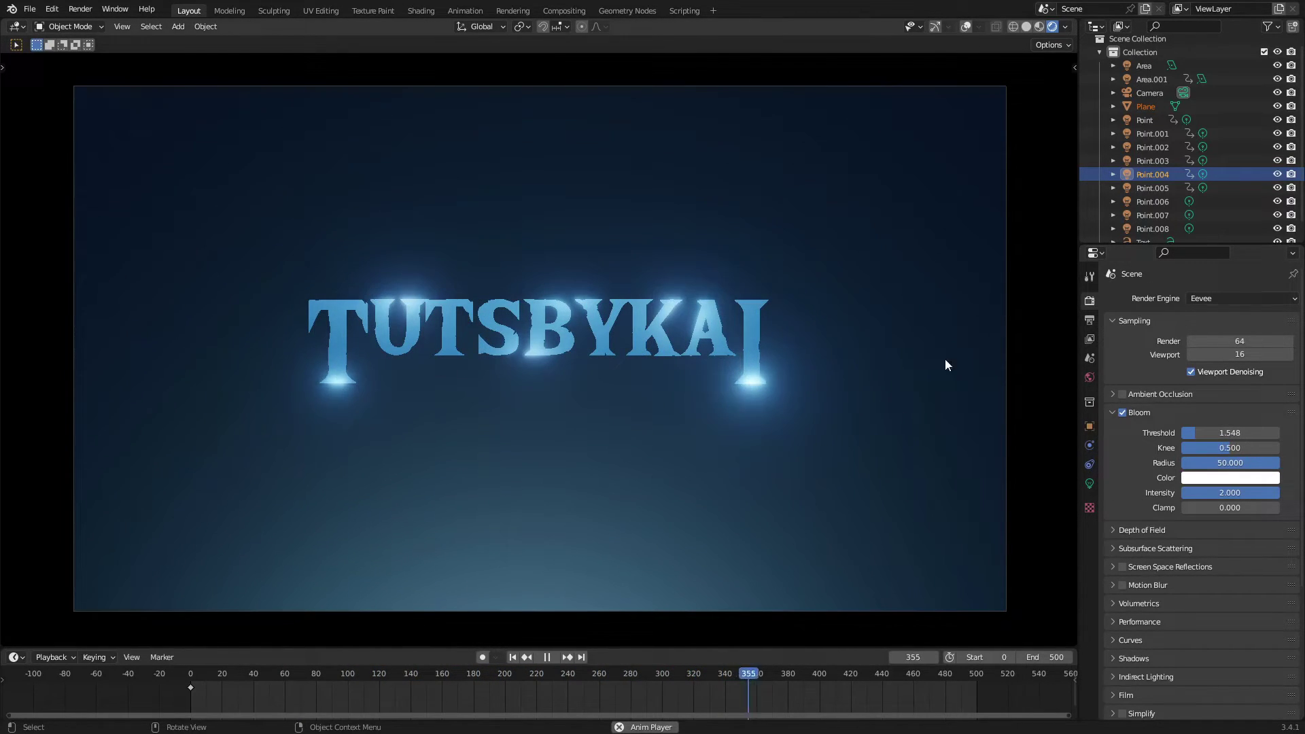
Show the viewport overlays, select the Point.006 light at the background plane's lower edge and open its light color for editing
{"action": "middle_click_drag", "start_coordinate": [766, 343], "coordinate": [715, 349]}
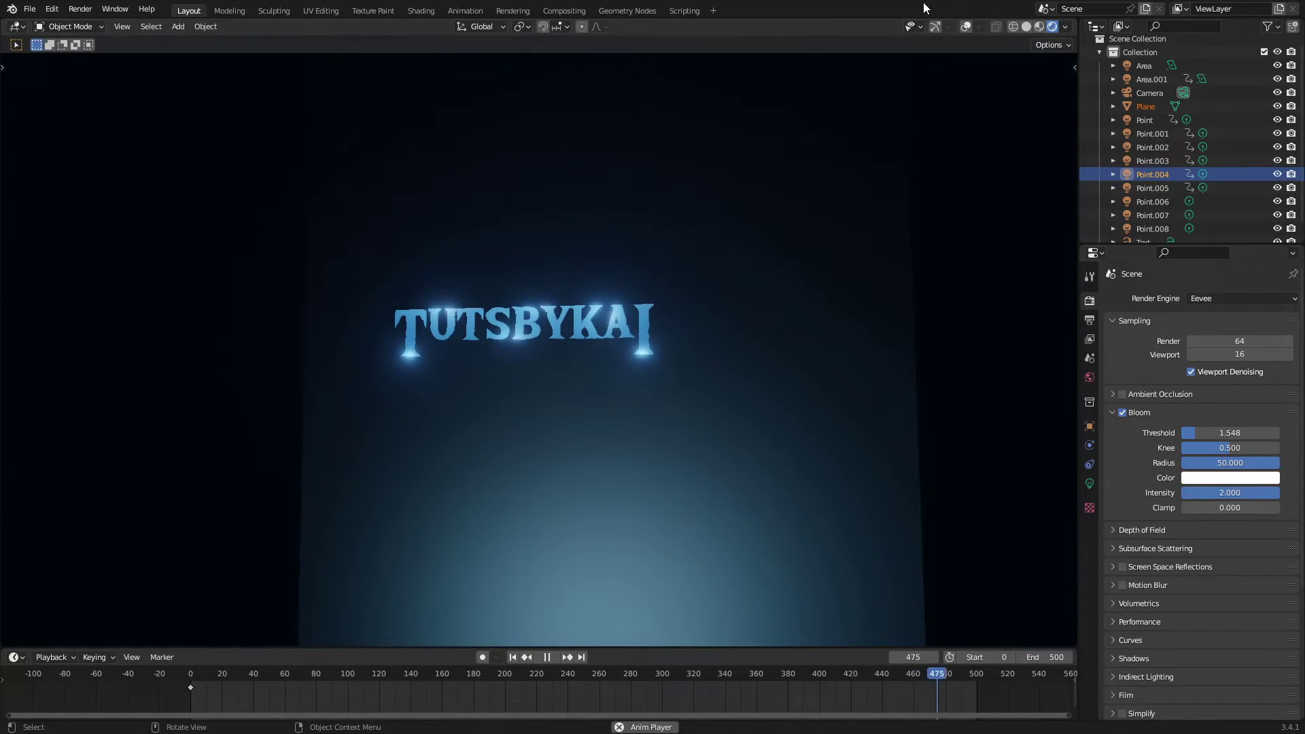
{"action": "left_click", "coordinate": [966, 27]}
{"action": "scroll", "coordinate": [729, 391], "scroll_direction": "down", "scroll_amount": 2}
{"action": "middle_click_drag", "start_coordinate": [721, 410], "coordinate": [557, 503]}
{"action": "scroll", "coordinate": [542, 553], "scroll_direction": "down", "scroll_amount": 3}
{"action": "left_click", "coordinate": [541, 552]}
{"action": "left_click", "coordinate": [496, 537]}
{"action": "left_click", "coordinate": [519, 553]}
{"action": "left_click", "coordinate": [1090, 484]}
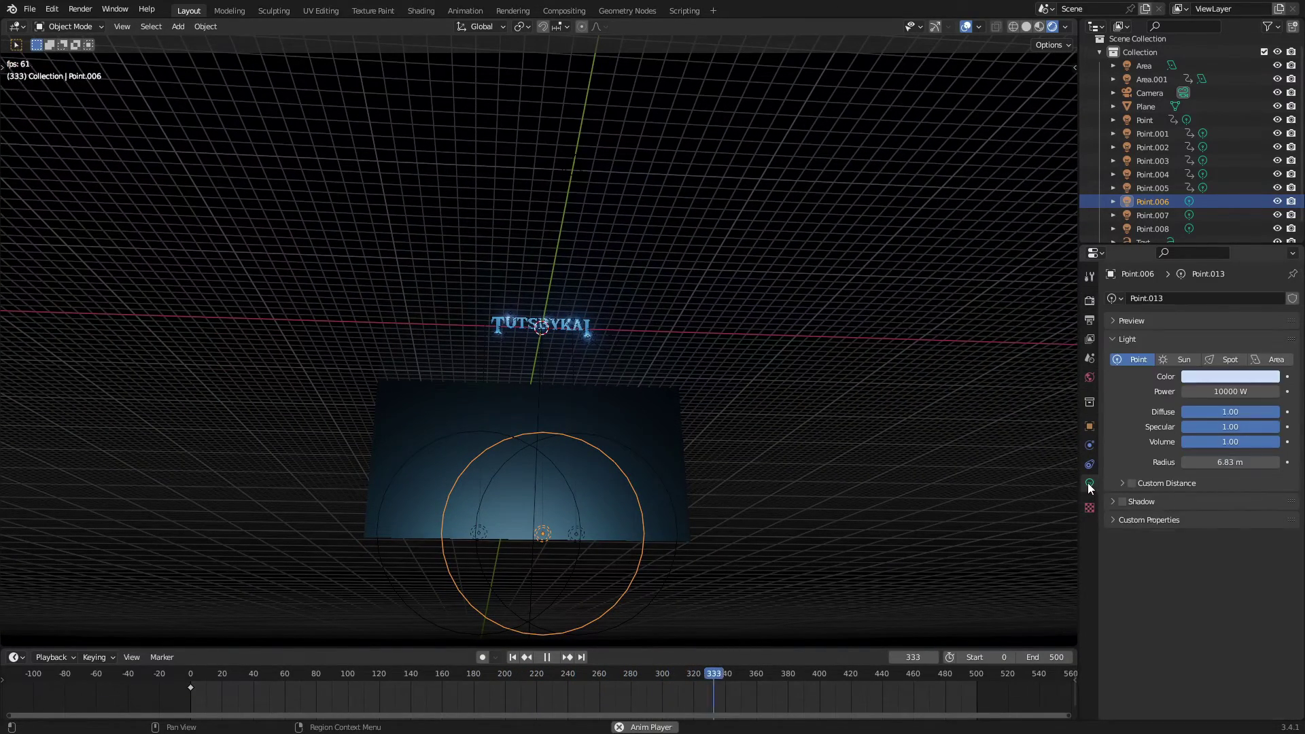
{"action": "left_click", "coordinate": [1229, 376]}
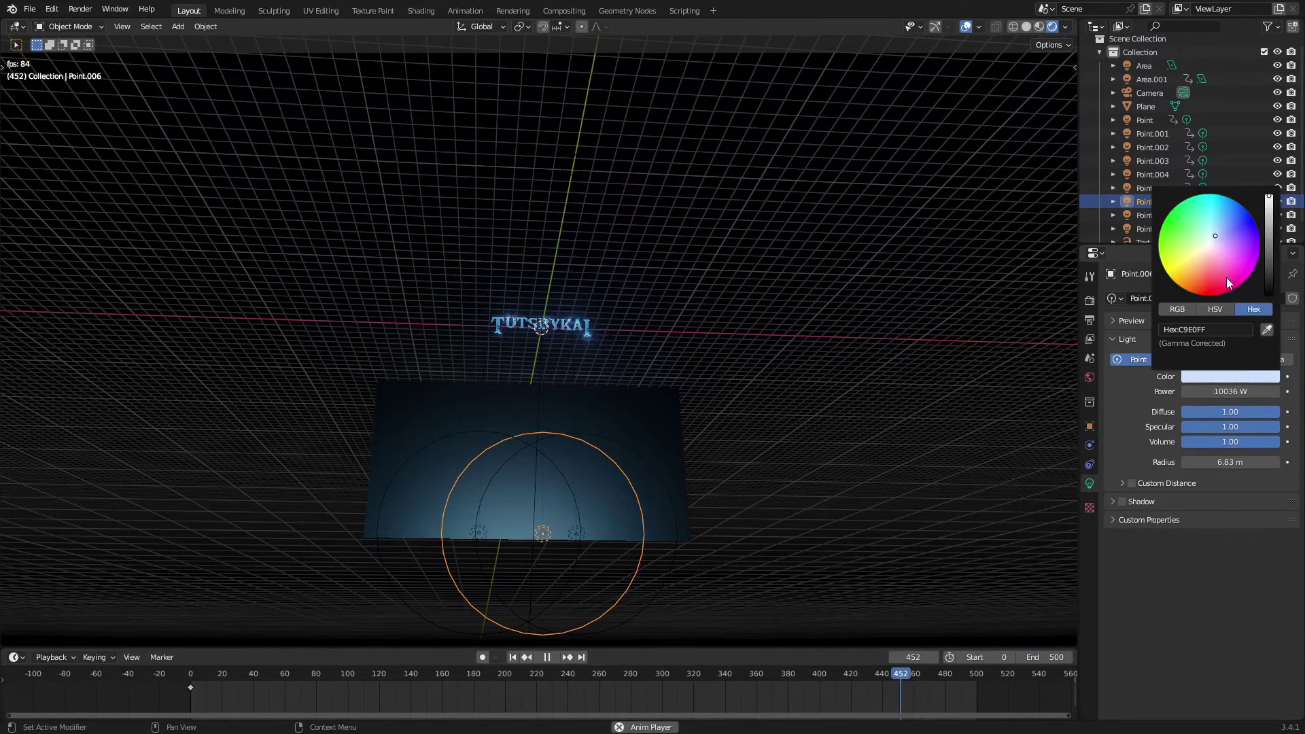
Change the Point.007 light's color to a deeper blue and the Point.008 light's color to hex 3FA7FF
{"action": "left_click", "coordinate": [576, 530]}
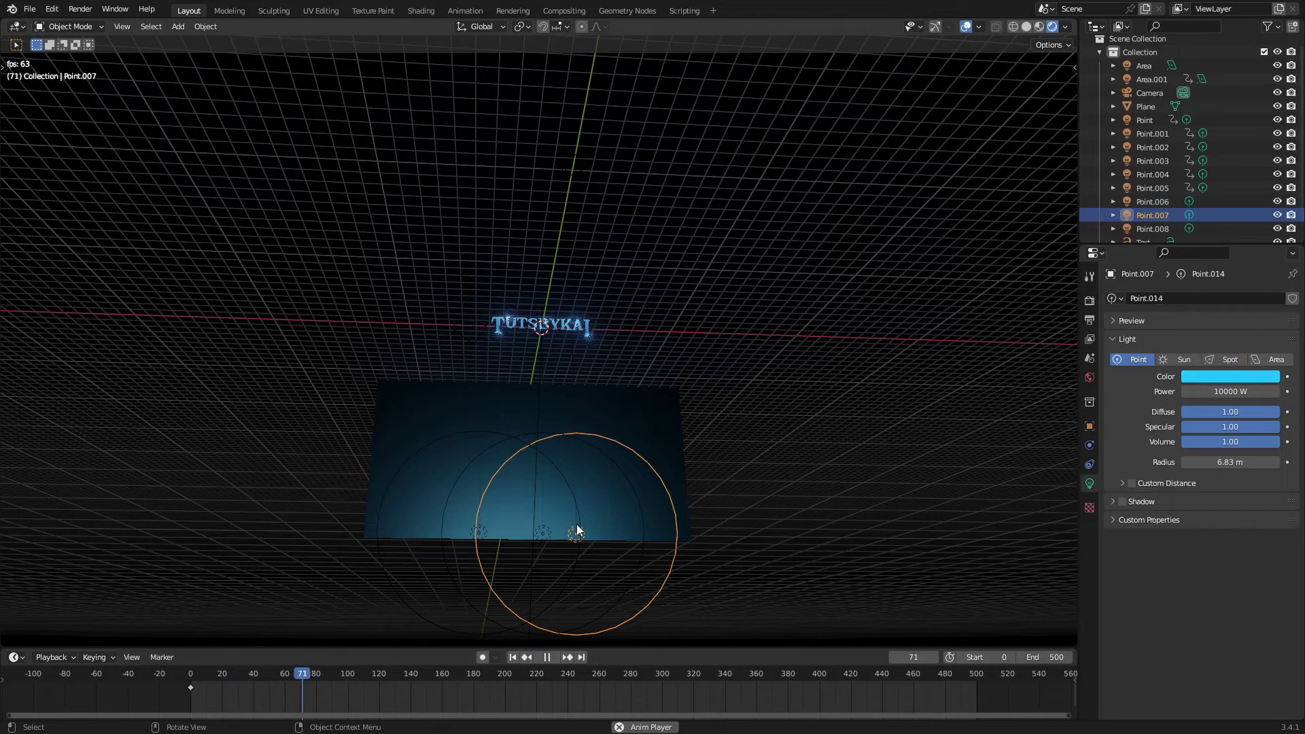
{"action": "left_click", "coordinate": [1211, 377]}
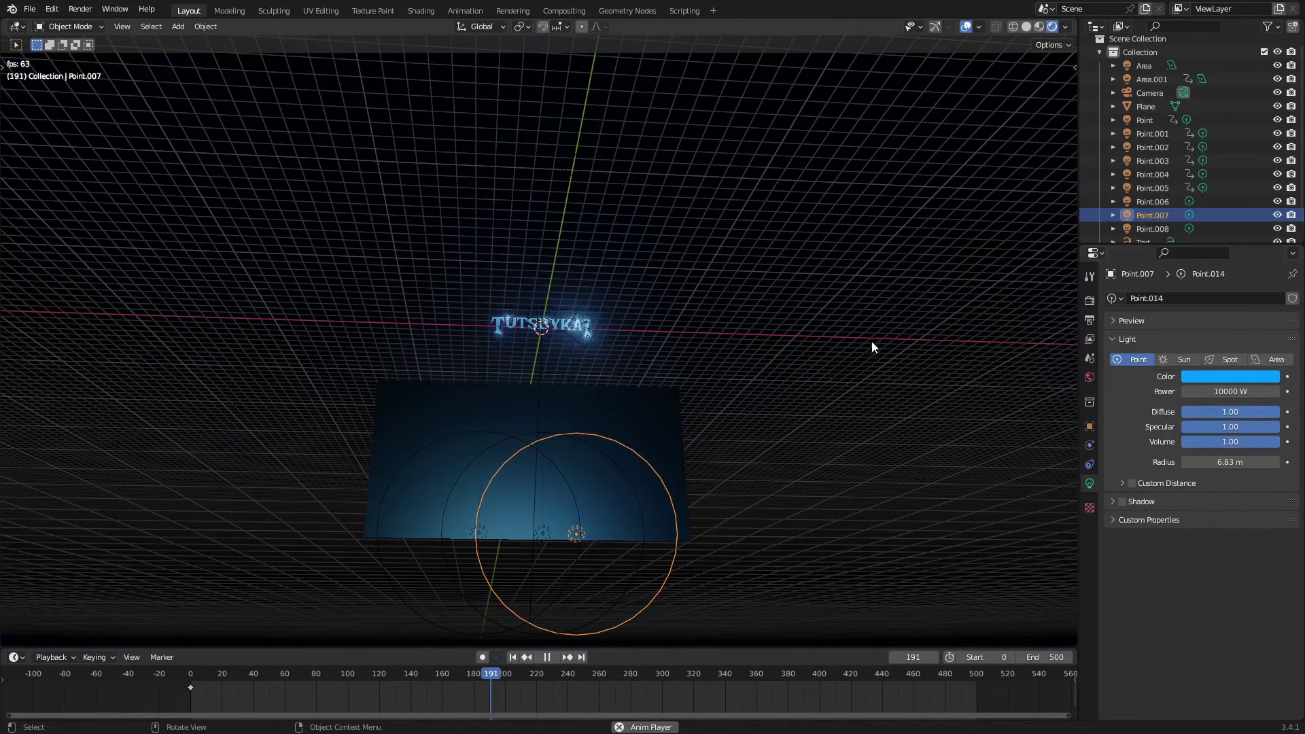
{"action": "left_click", "coordinate": [477, 531]}
{"action": "left_click", "coordinate": [1207, 377]}
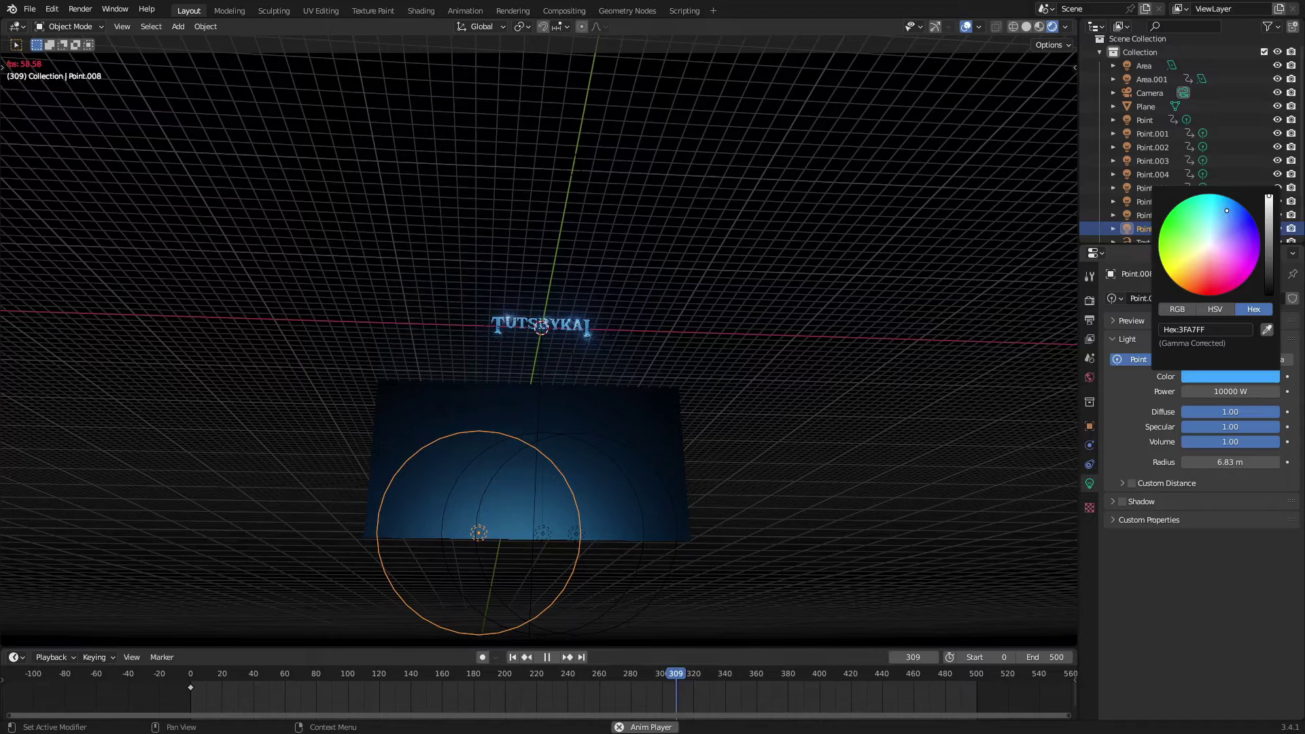
Set the color of the Point.006 light to light blue, hex 87C5FF
{"action": "left_click", "coordinate": [537, 533]}
{"action": "left_click", "coordinate": [1203, 378]}
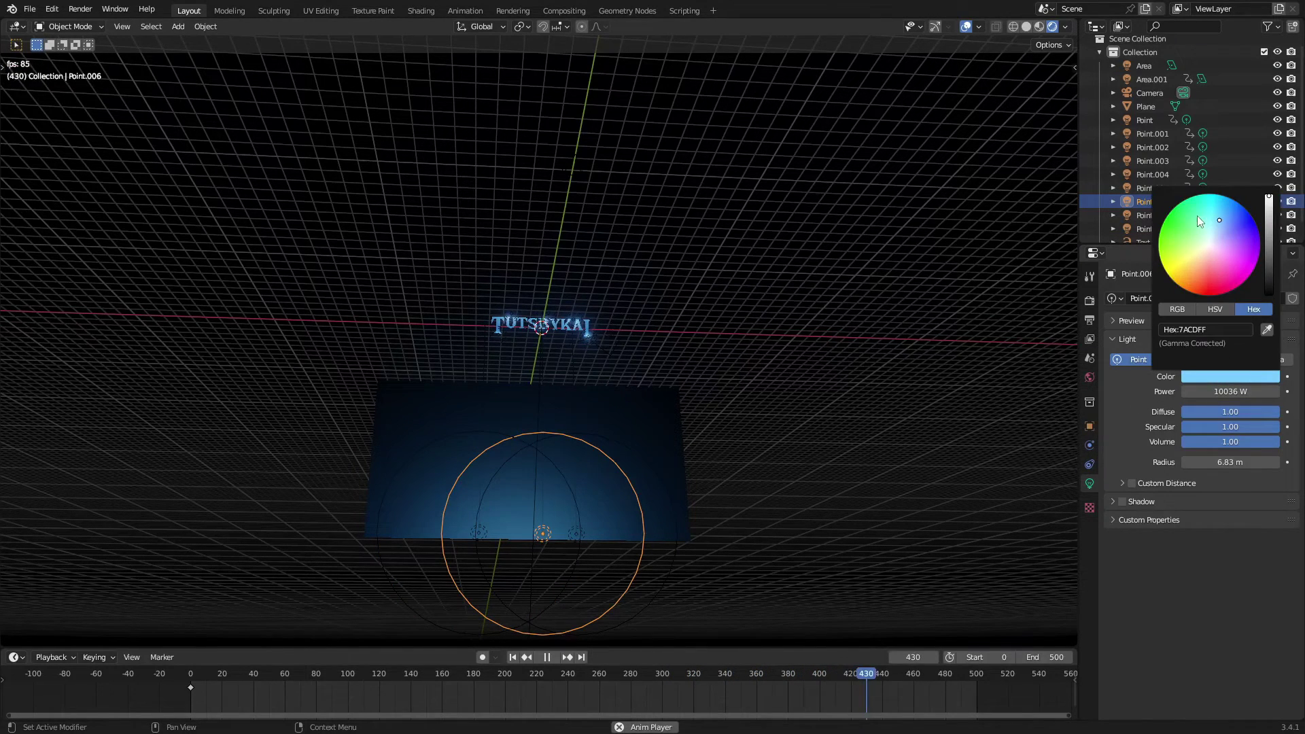
{"action": "left_click_drag", "start_coordinate": [1222, 223], "coordinate": [1213, 240]}
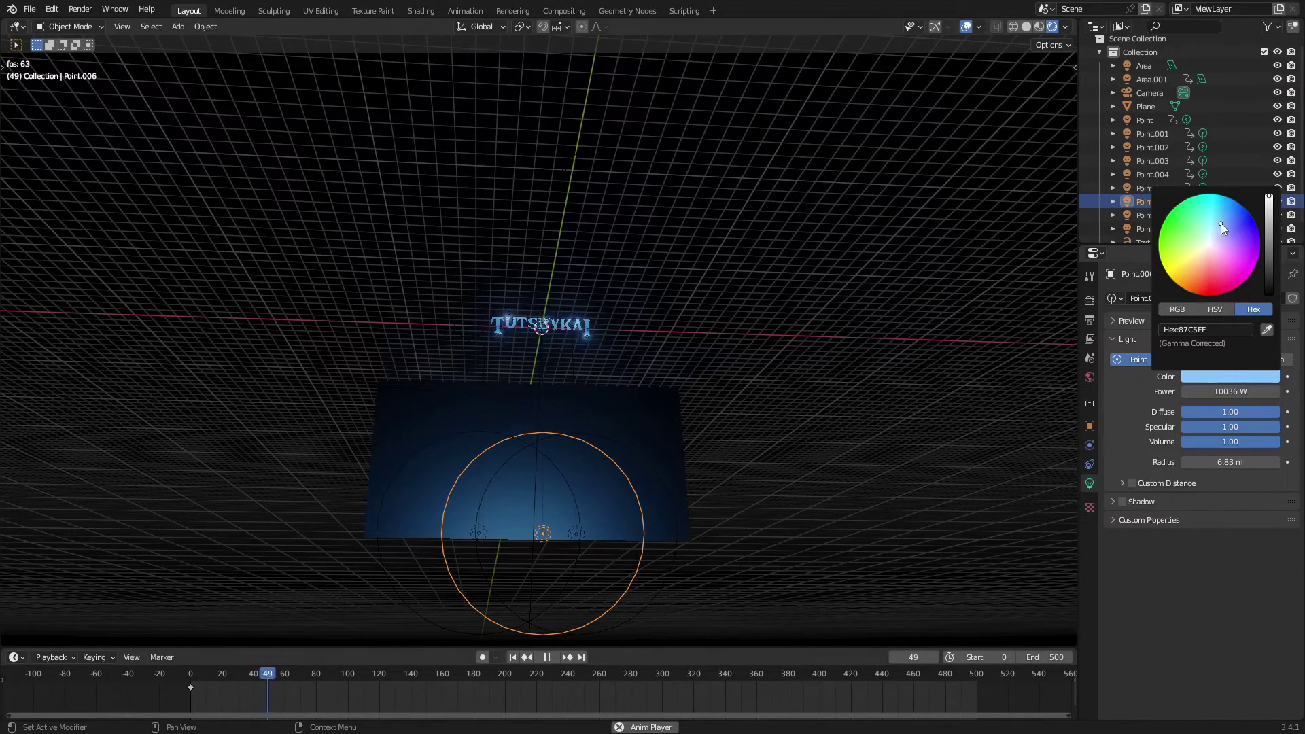
Return to the camera view with the viewport overlays hidden and the frame filling the viewport
{"action": "key", "text": "KP_0"}
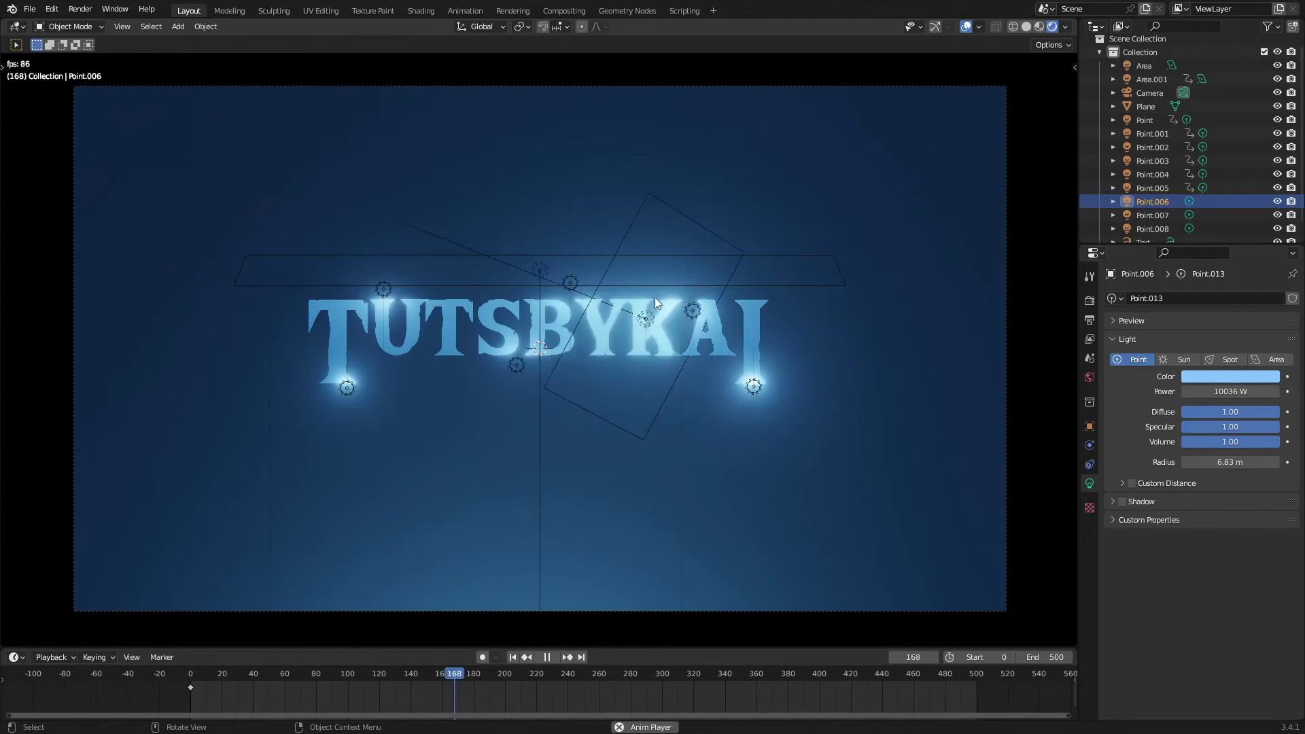
{"action": "scroll", "coordinate": [746, 295], "scroll_direction": "down", "scroll_amount": 3}
{"action": "left_click", "coordinate": [966, 26]}
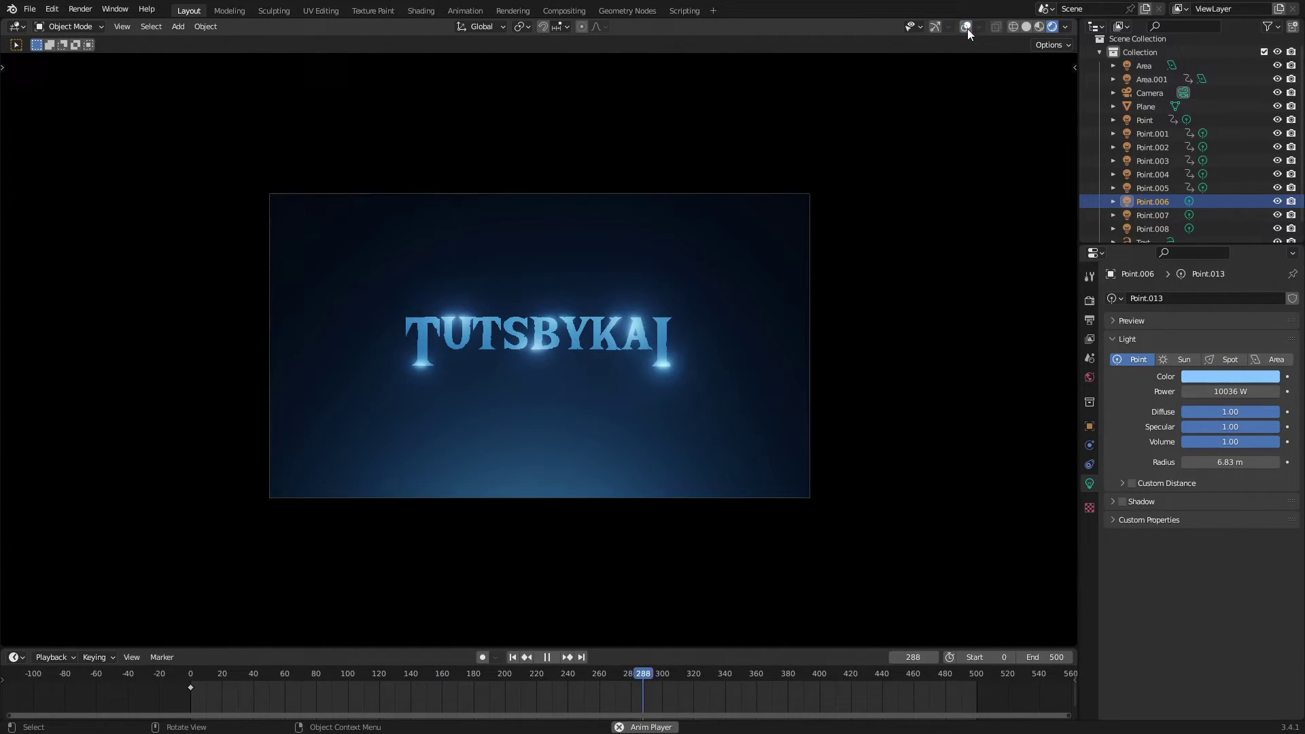
{"action": "scroll", "coordinate": [903, 284], "scroll_direction": "up", "scroll_amount": 3}
{"action": "scroll", "coordinate": [972, 297], "scroll_direction": "down", "scroll_amount": 1}
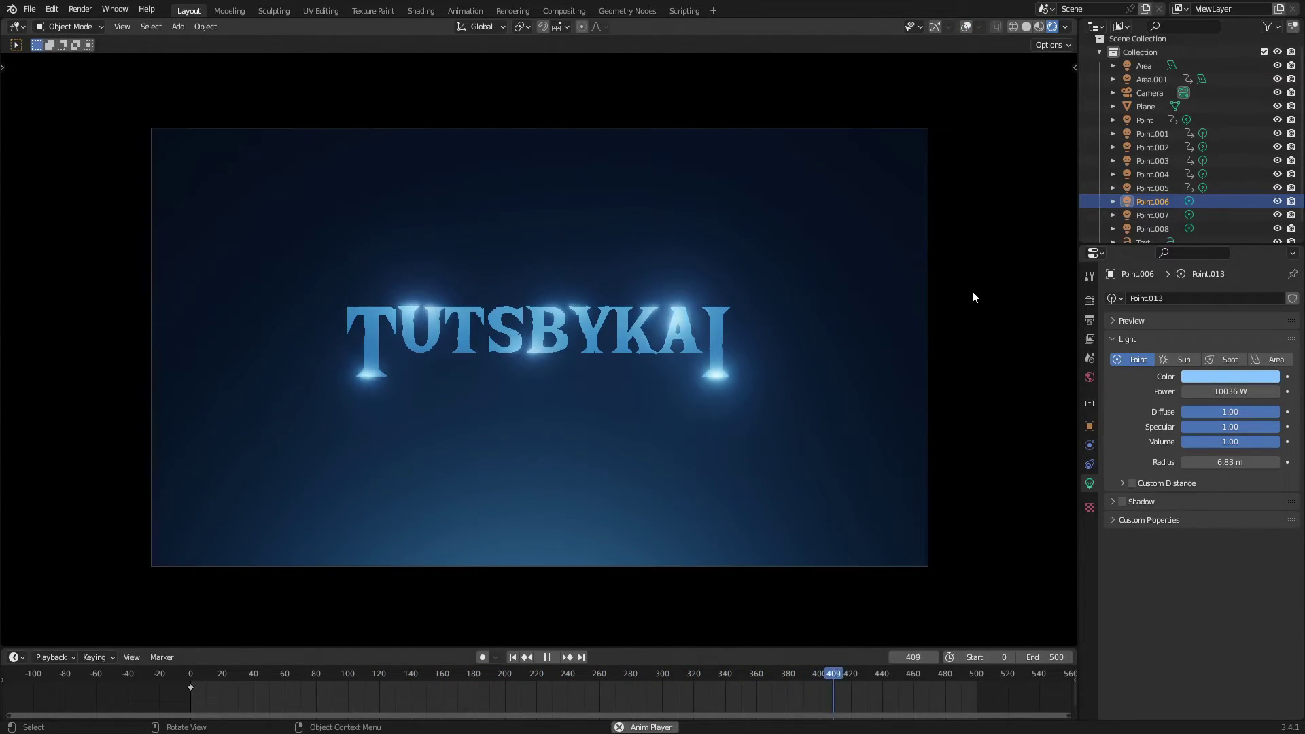
{"action": "scroll", "coordinate": [937, 295], "scroll_direction": "up", "scroll_amount": 2}
{"action": "scroll", "coordinate": [930, 295], "scroll_direction": "down", "scroll_amount": 2}
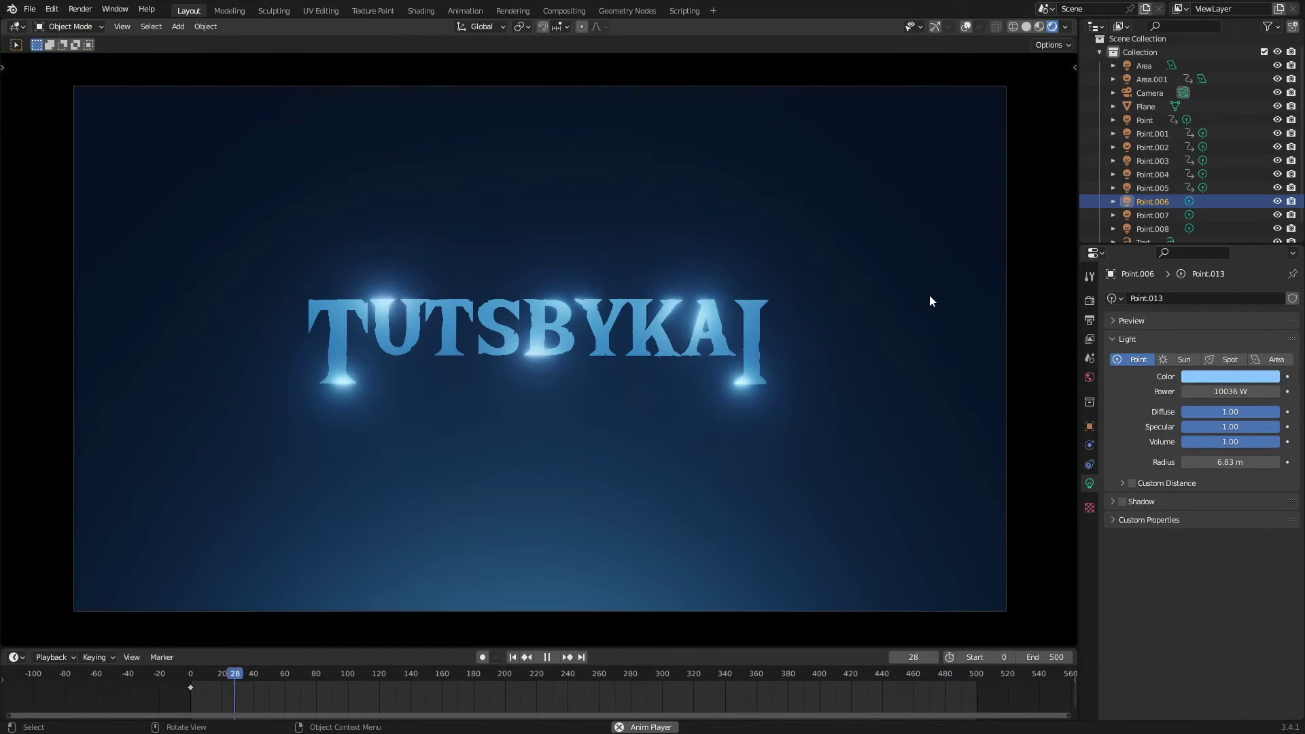
Set the output frame rate to 25 fps and replay the area light's sweep across the text
{"action": "left_click", "coordinate": [1090, 301]}
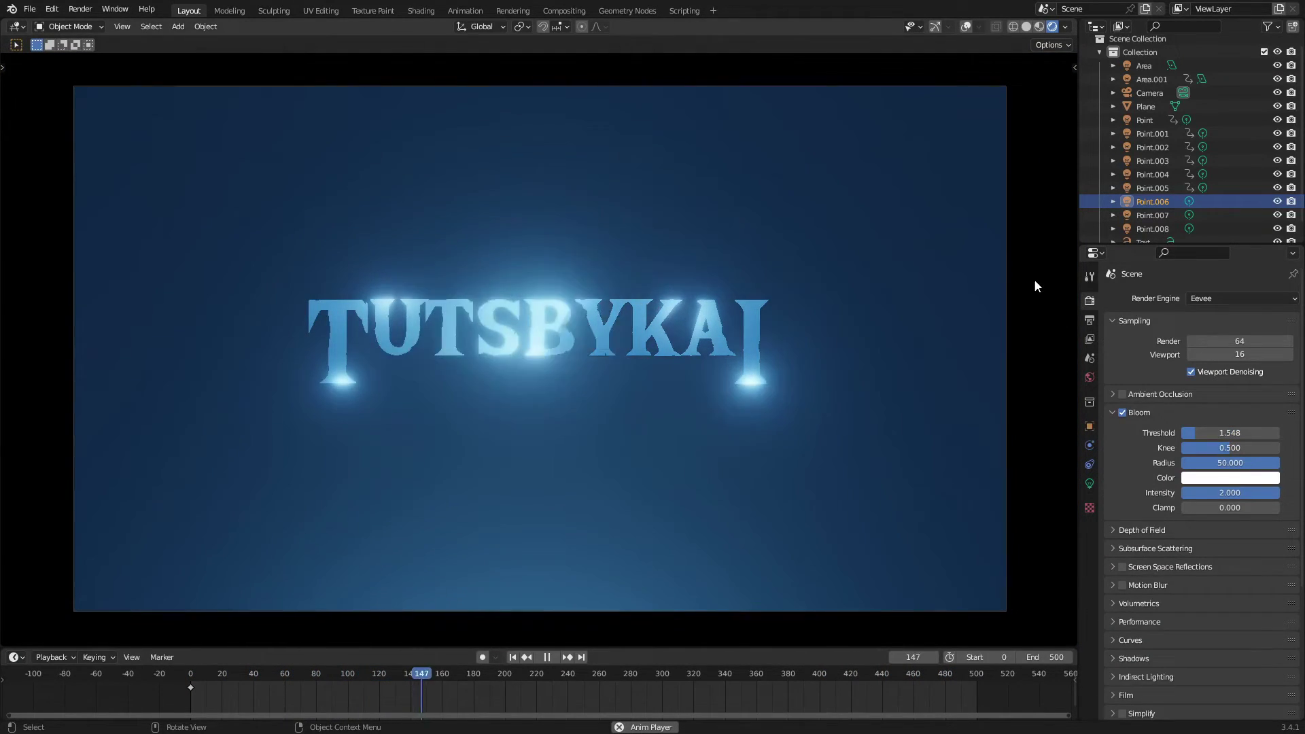
{"action": "left_click", "coordinate": [1090, 319]}
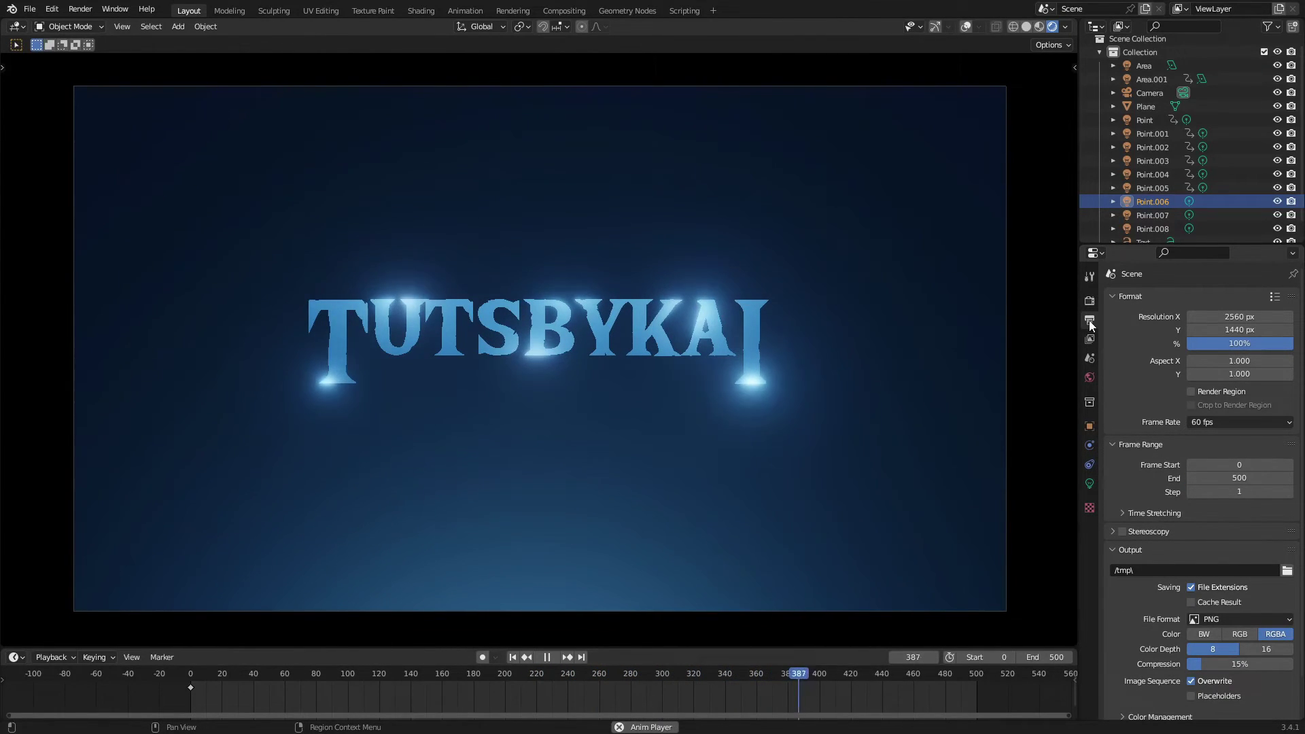
{"action": "left_click", "coordinate": [1221, 422]}
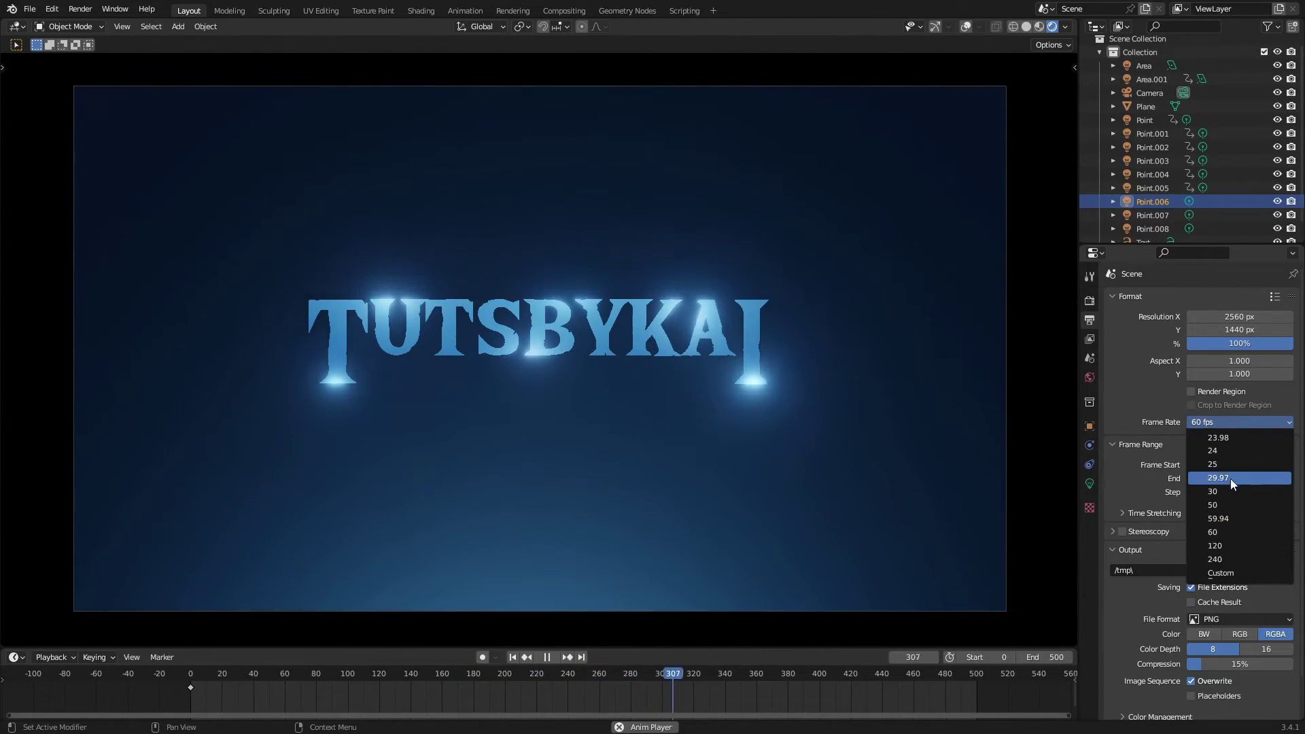
{"action": "left_click", "coordinate": [1230, 466]}
{"action": "left_click", "coordinate": [495, 673]}
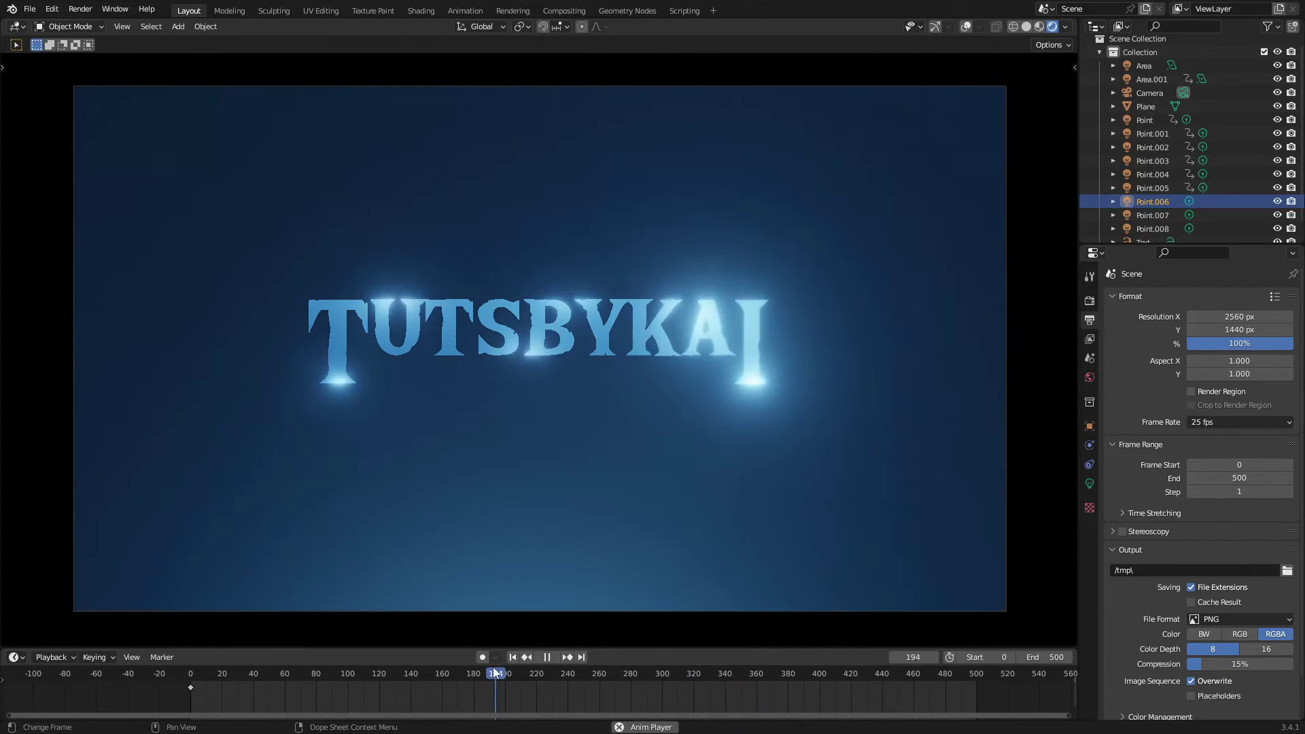
{"action": "left_click", "coordinate": [423, 673]}
{"action": "left_click", "coordinate": [361, 673]}
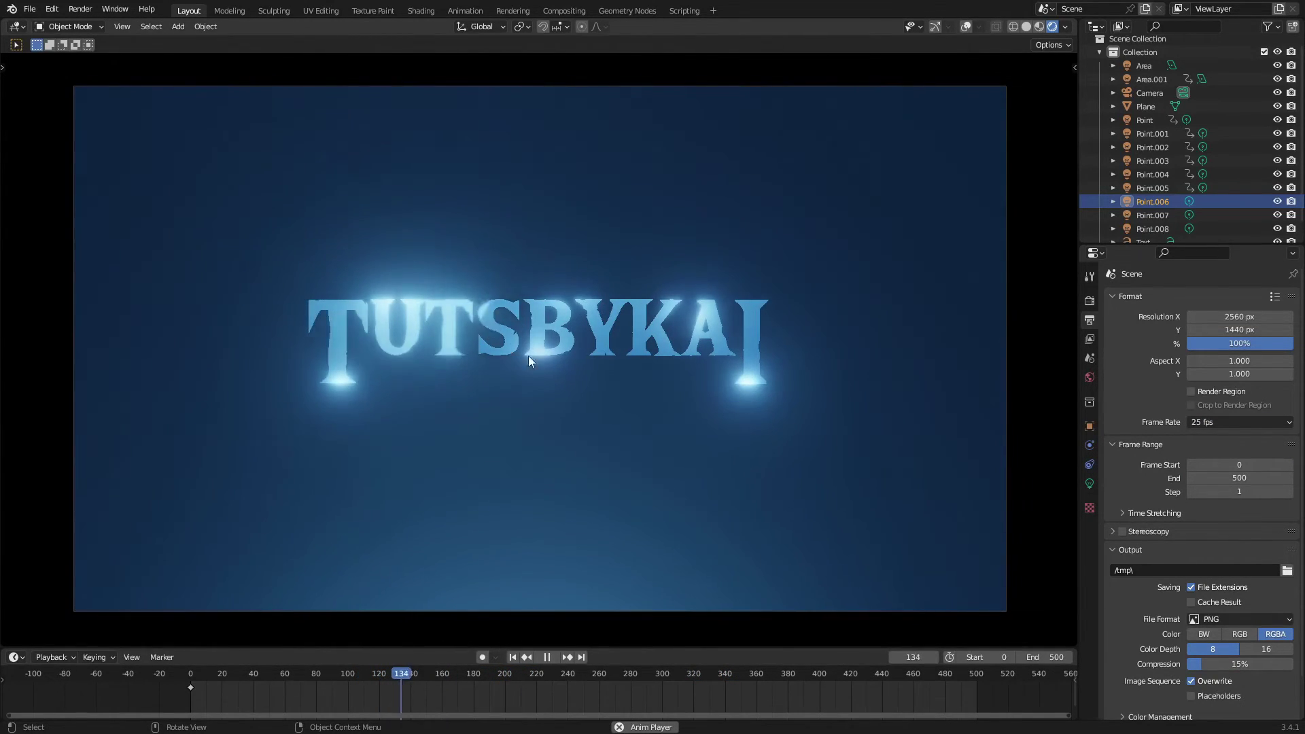
Set the frame rate to 60 fps and replay the light sweep for comparison
{"action": "left_click", "coordinate": [1234, 423]}
{"action": "left_click", "coordinate": [1230, 545]}
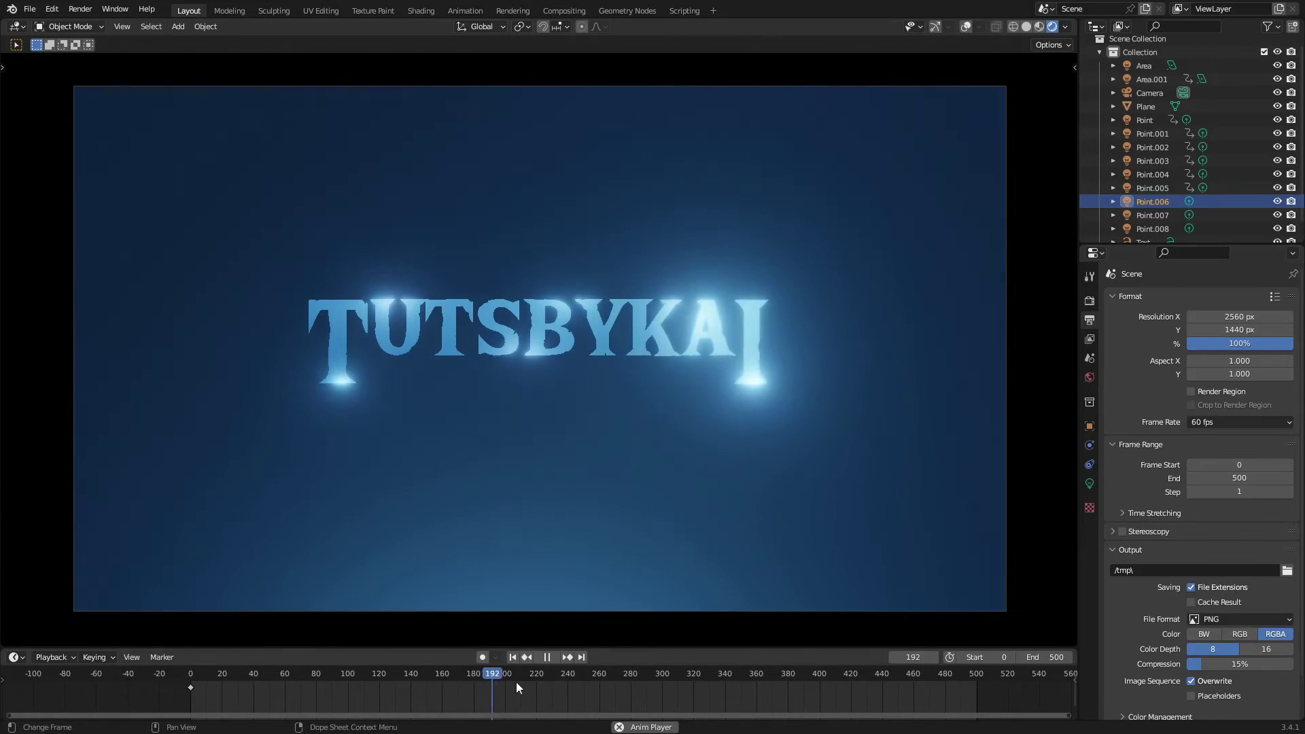
{"action": "left_click", "coordinate": [333, 673]}
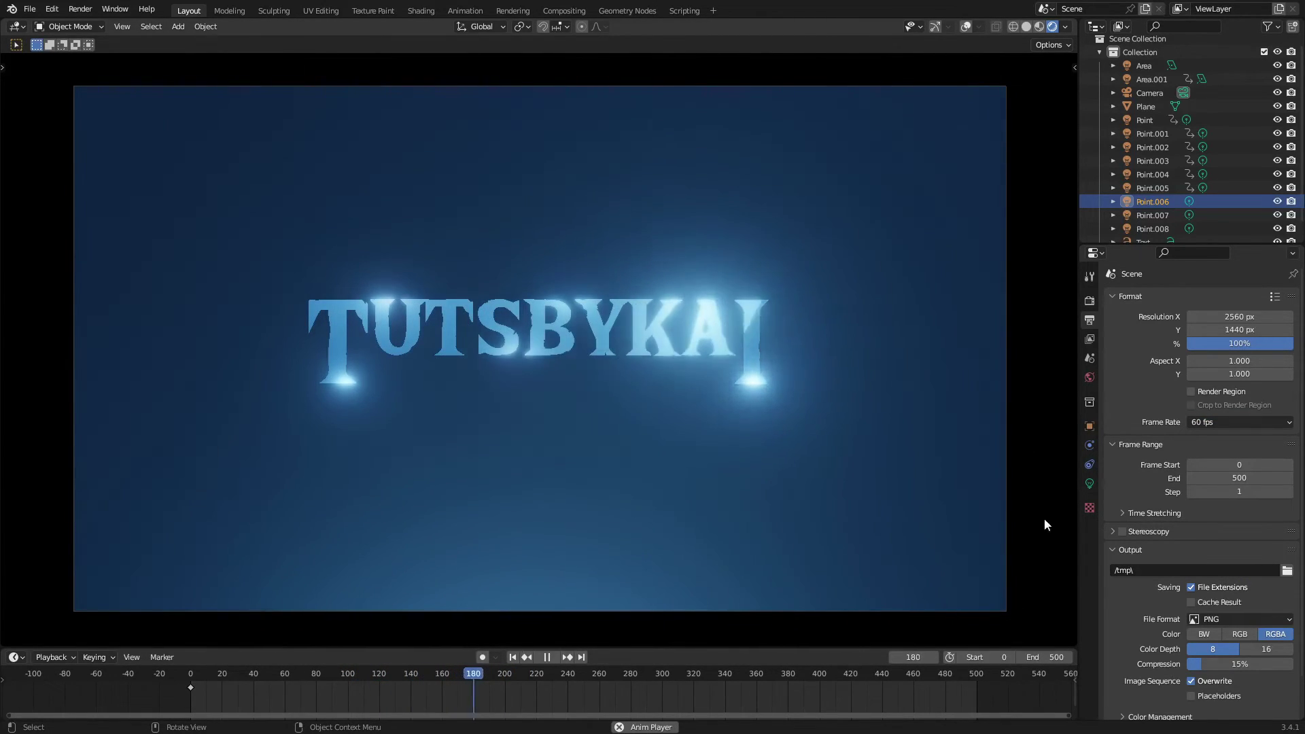
Try frame rates of 120 fps and 240 fps, replaying the light sweep at each rate
{"action": "left_click", "coordinate": [1194, 423]}
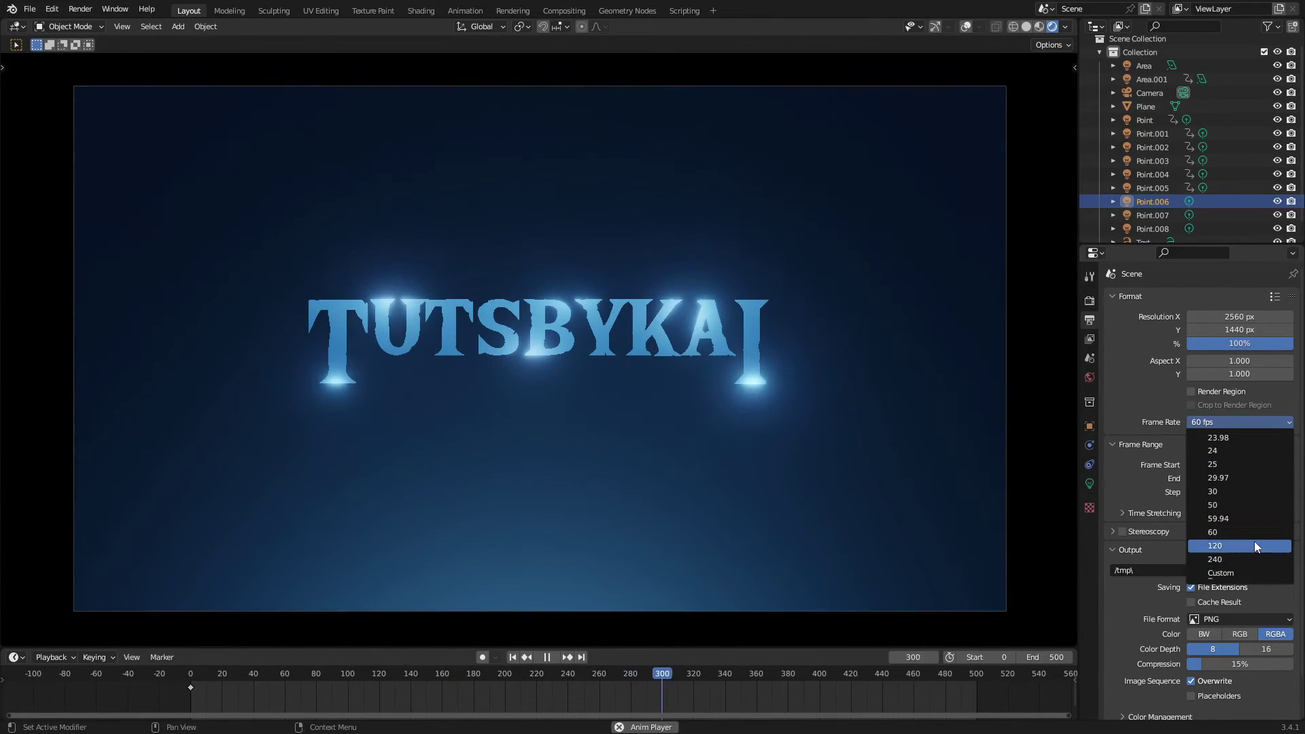
{"action": "left_click", "coordinate": [1255, 545]}
{"action": "left_click", "coordinate": [341, 672]}
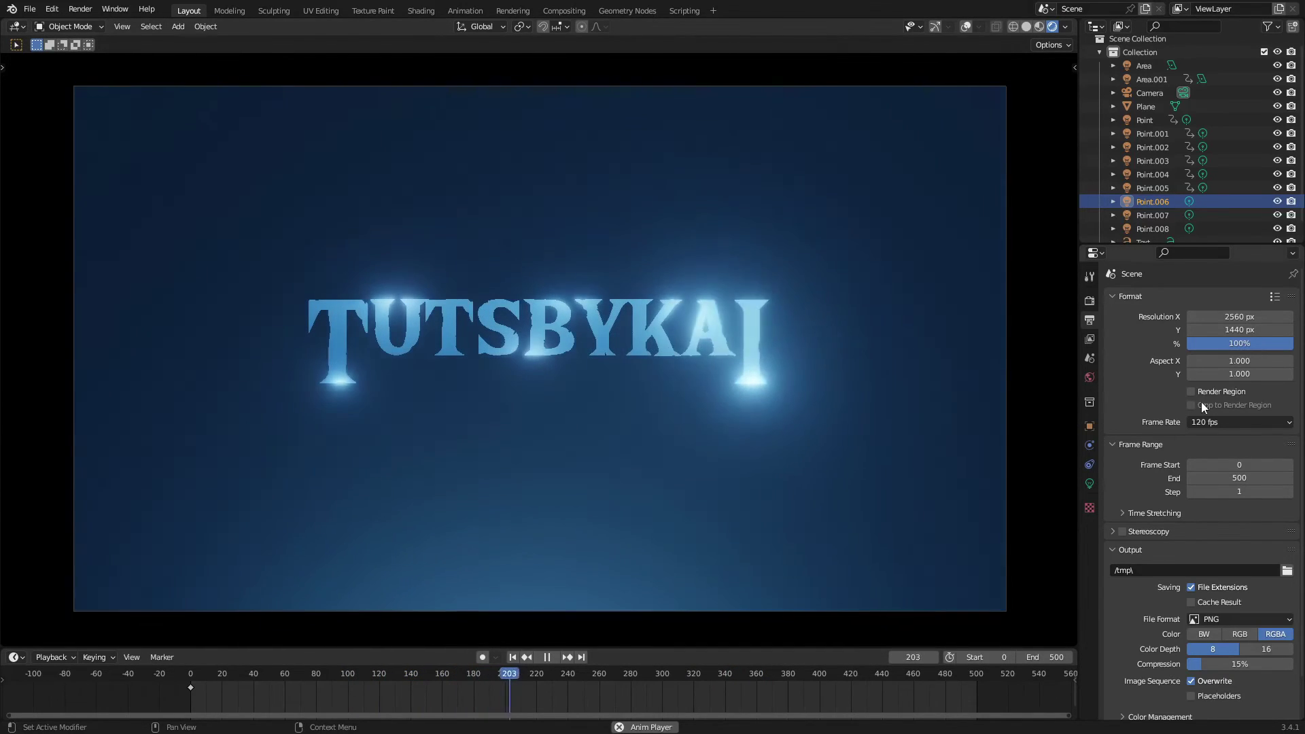
{"action": "left_click", "coordinate": [1207, 422]}
{"action": "left_click", "coordinate": [1235, 561]}
{"action": "left_click", "coordinate": [313, 673]}
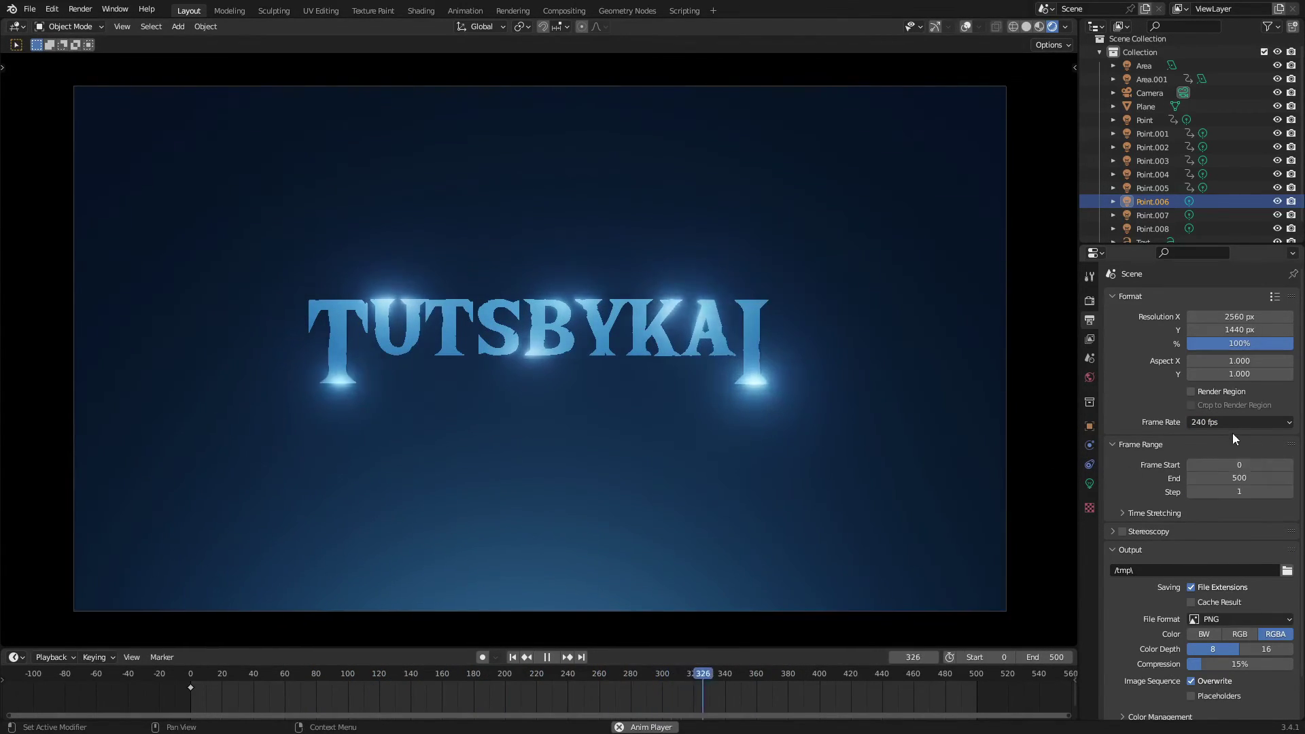
Restore the frame rate to 60 fps and restart playback from the first frame
{"action": "left_click", "coordinate": [1232, 423]}
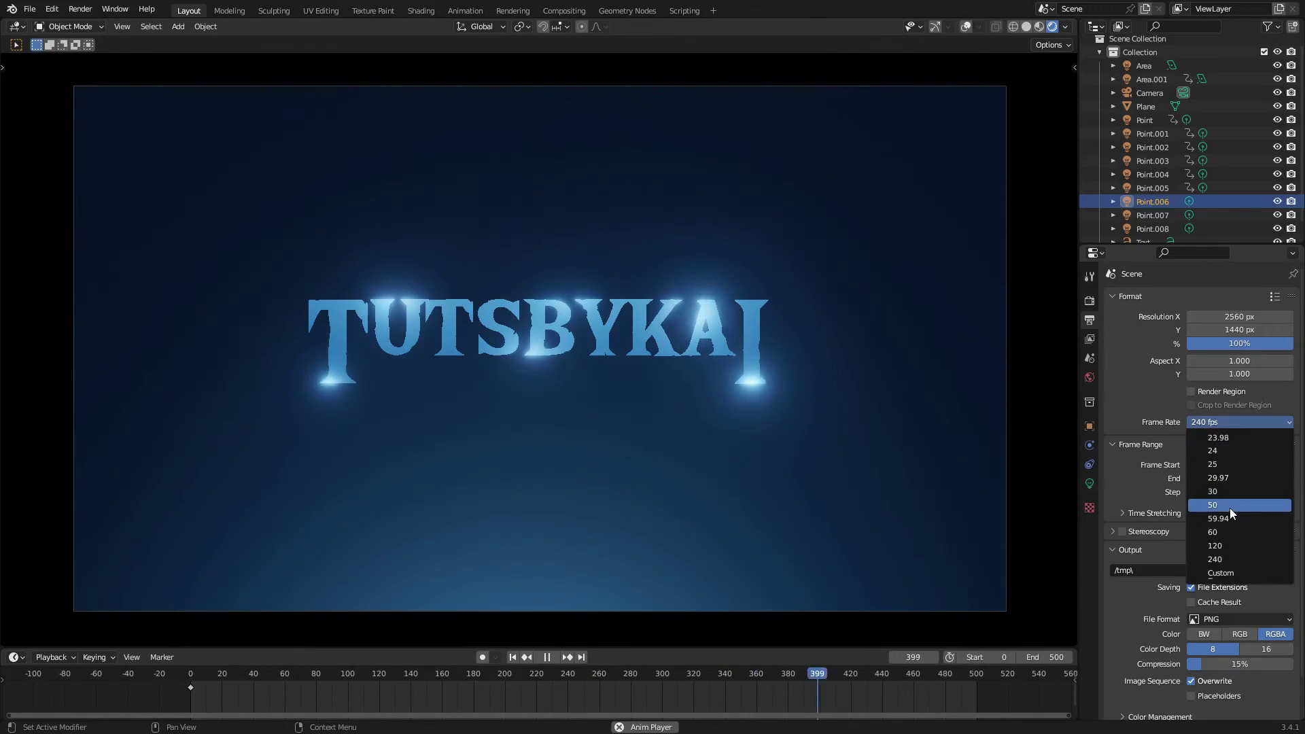
{"action": "left_click", "coordinate": [1236, 532]}
{"action": "key", "text": "shift+Left"}
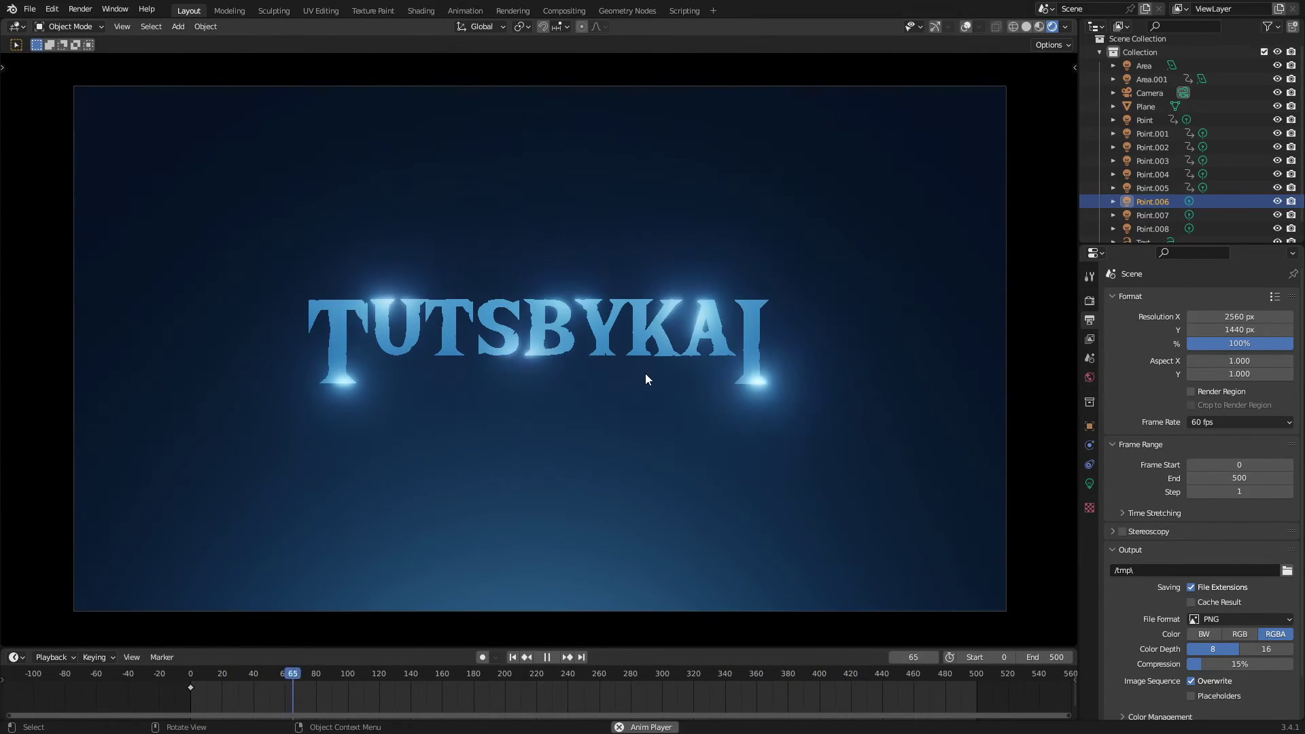